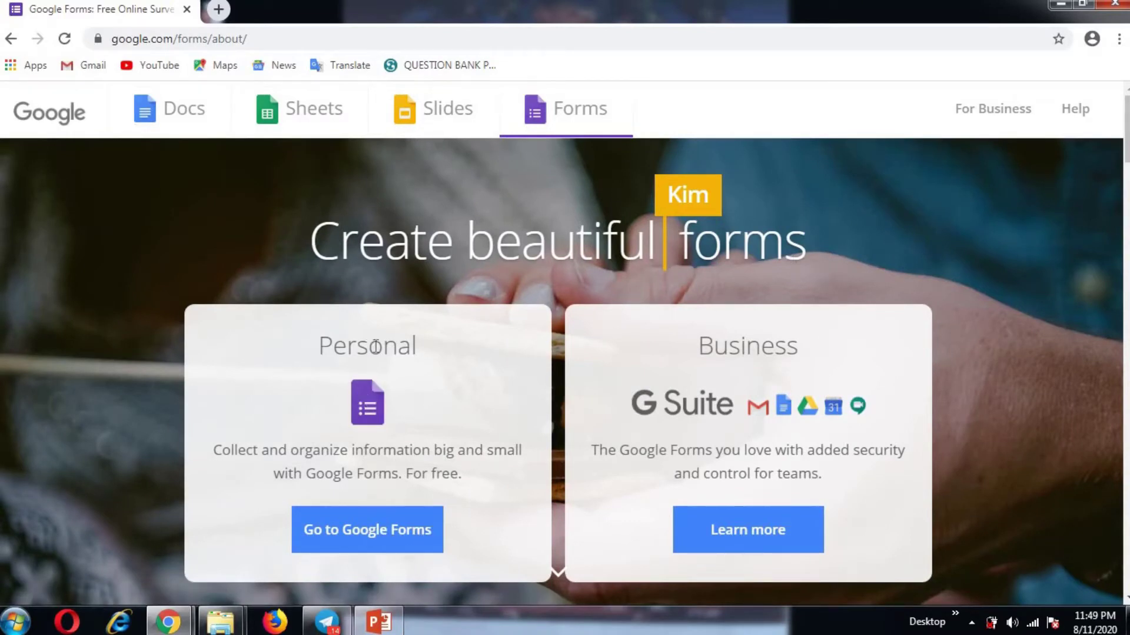
Step: Sign in to Google with the saved account and its password to reach Google Forms
{"action": "left_click", "coordinate": [393, 528]}
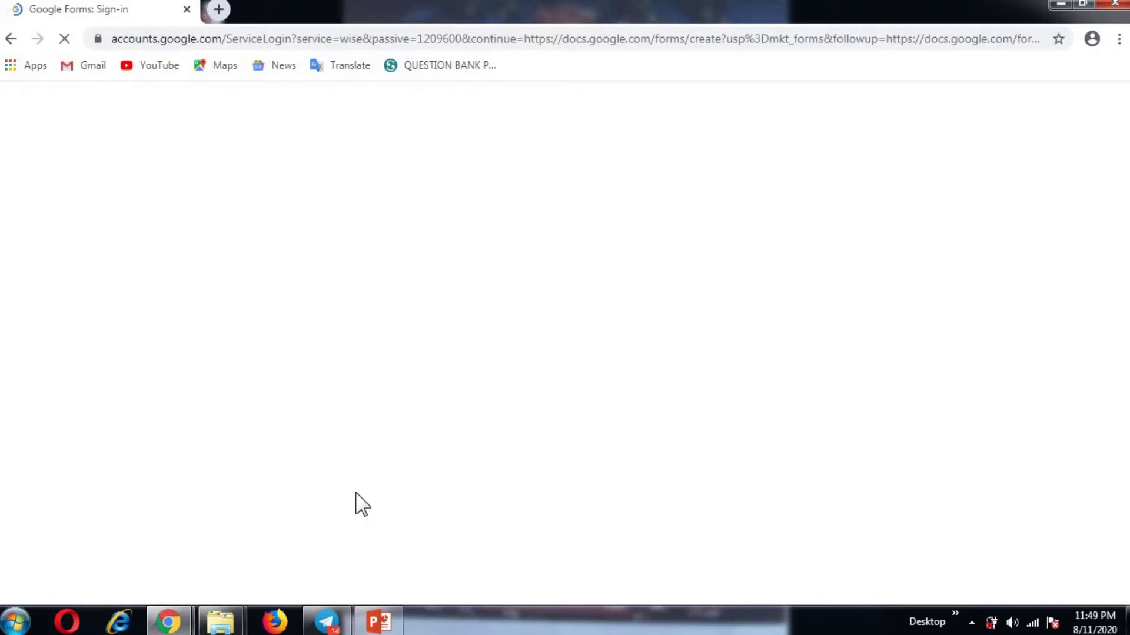
{"action": "left_click", "coordinate": [491, 268]}
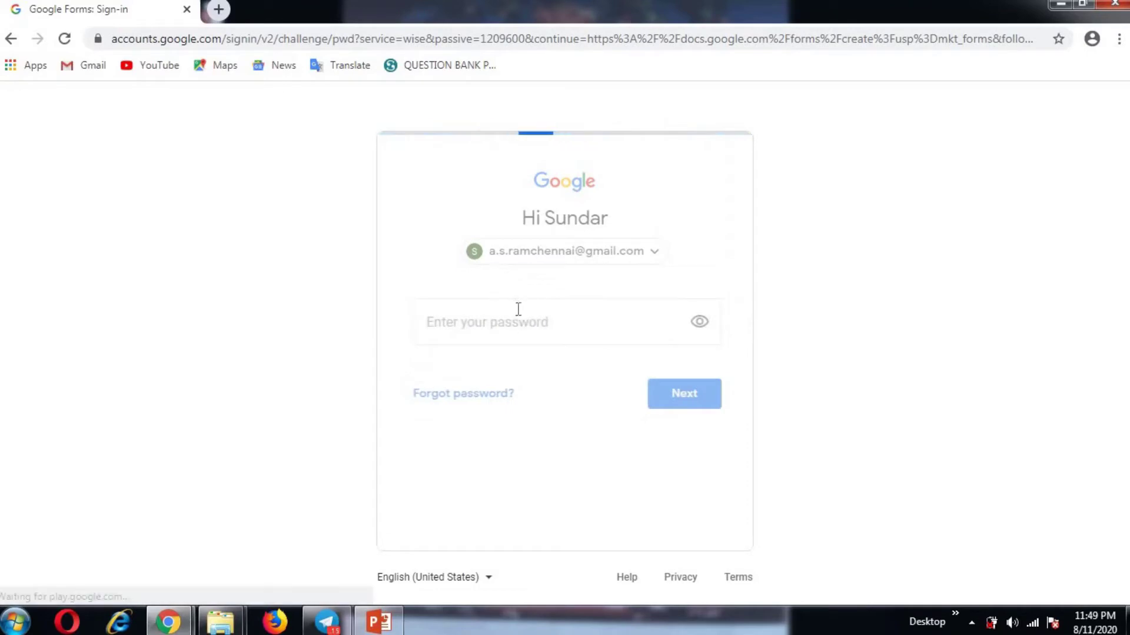
{"action": "type", "text": "•"}
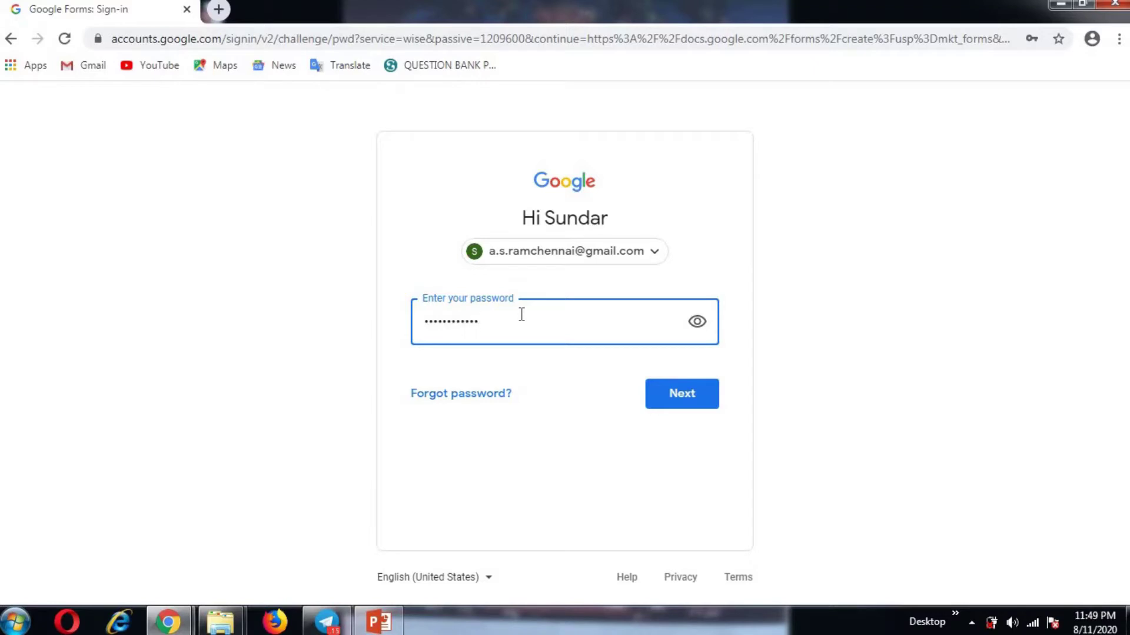
{"action": "left_click", "coordinate": [676, 402]}
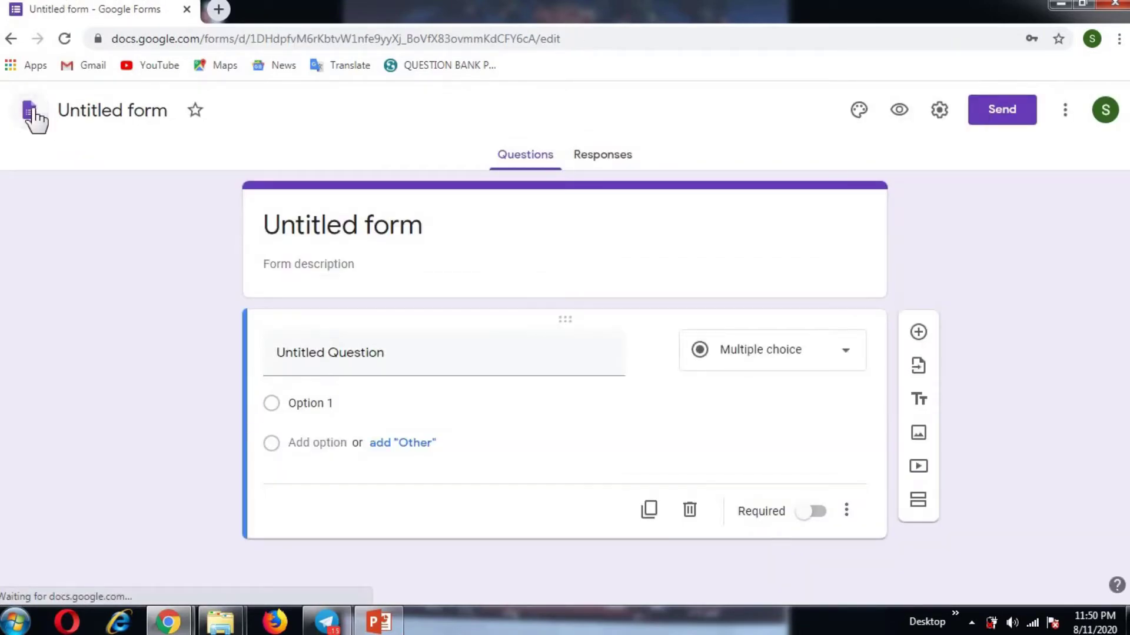
Step: Create a new blank form from the Forms home and start its first question as 'Trial'
{"action": "left_click", "coordinate": [32, 114]}
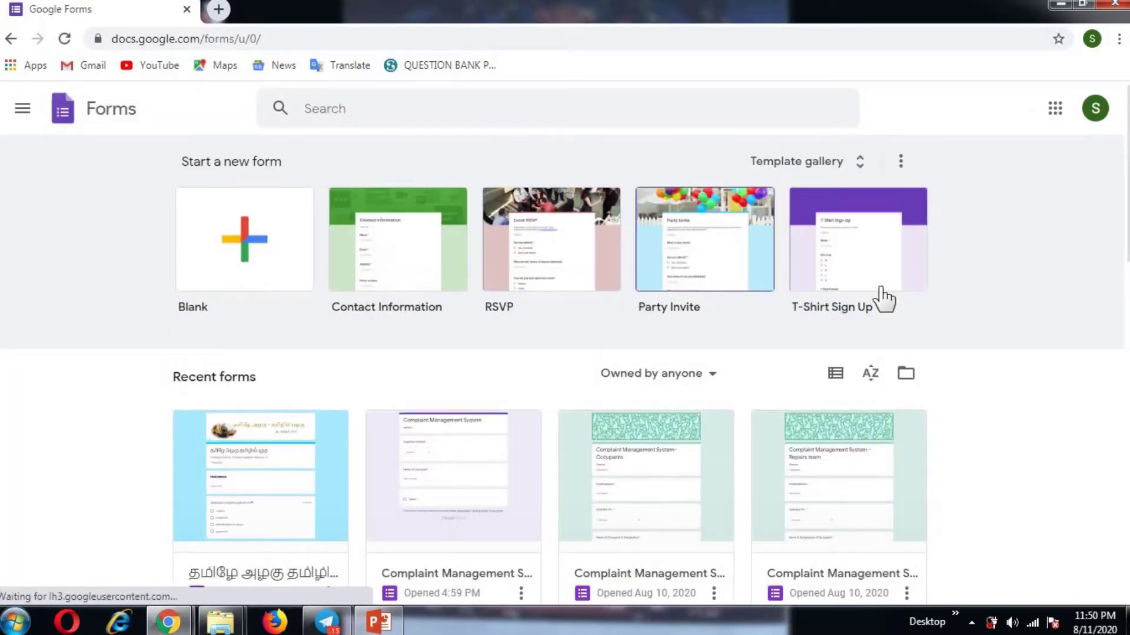
{"action": "left_click", "coordinate": [218, 270]}
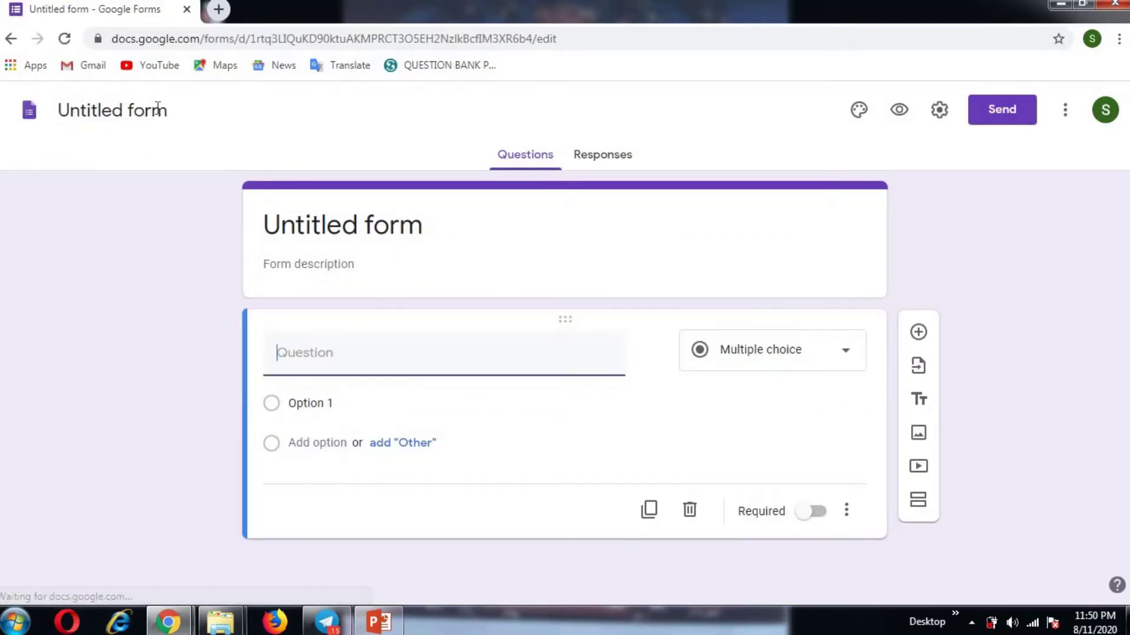
{"action": "type", "text": "Trial"}
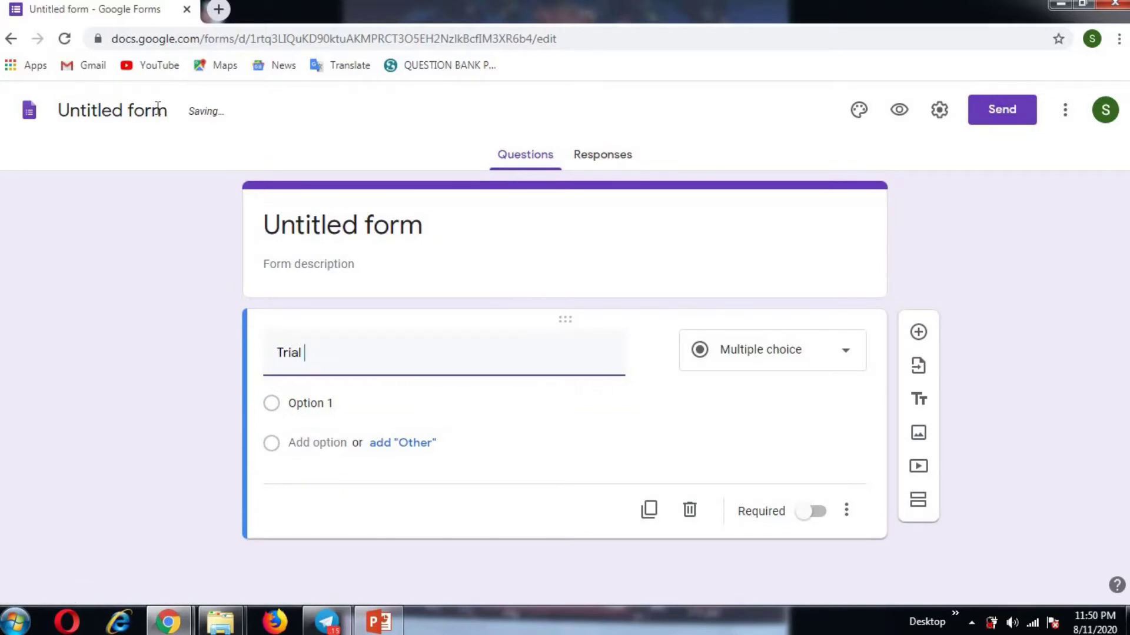
Step: Rename the form to 'Trial Complaint Management System'
{"action": "left_click", "coordinate": [158, 110]}
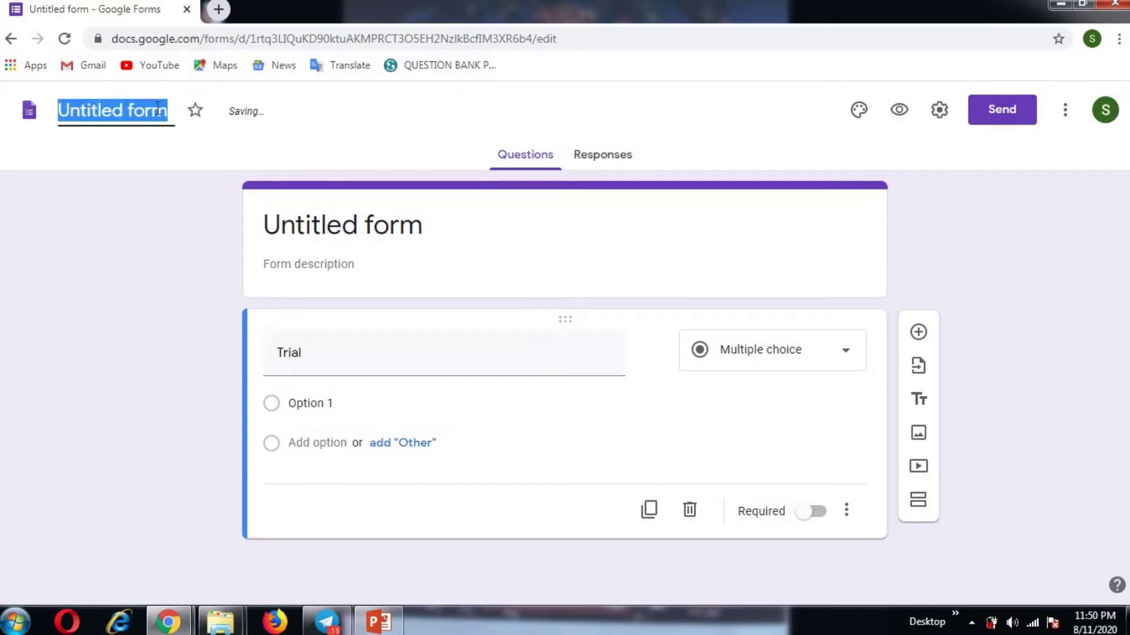
{"action": "type", "text": "Trial"}
{"action": "key", "text": "ctrl+a"}
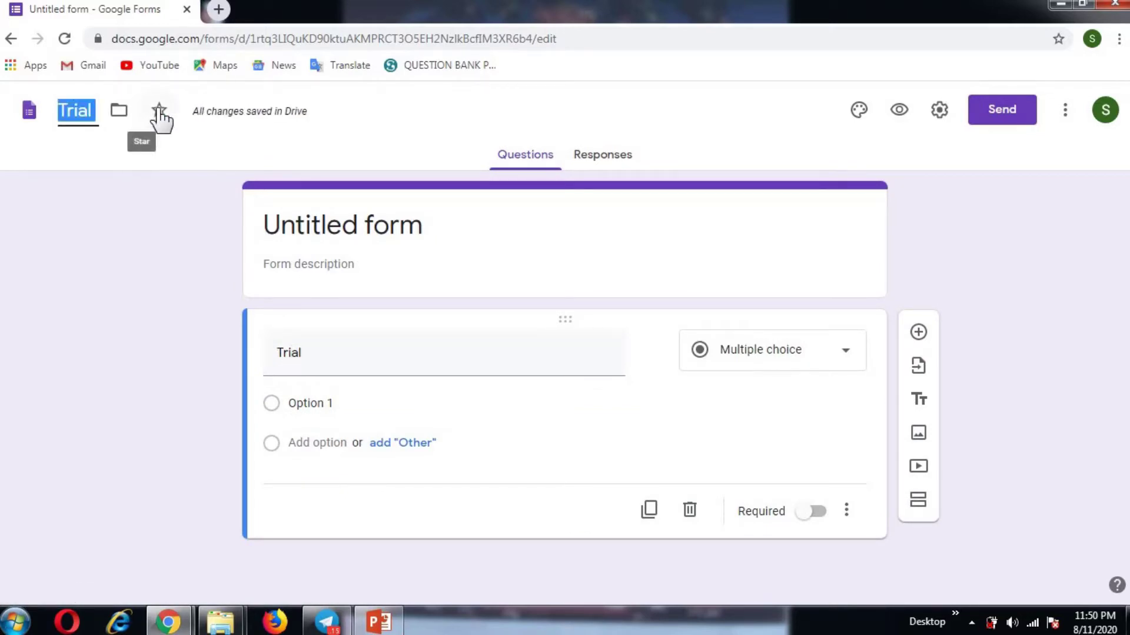
{"action": "left_click", "coordinate": [98, 108]}
{"action": "type", "text": "Compl"}
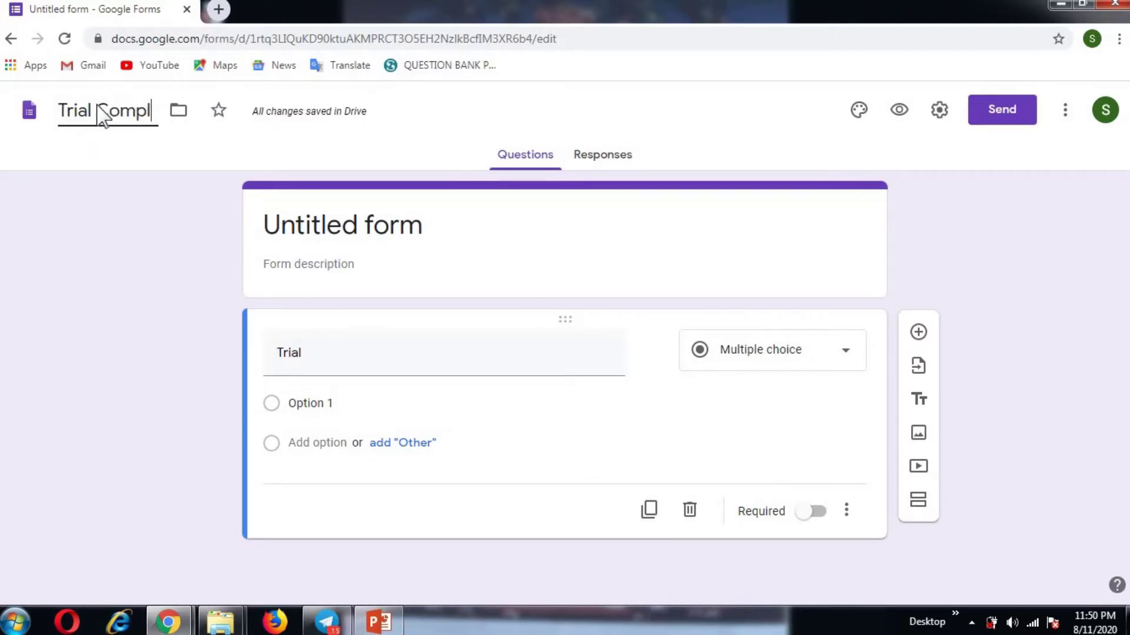
{"action": "type", "text": "aint Mana"}
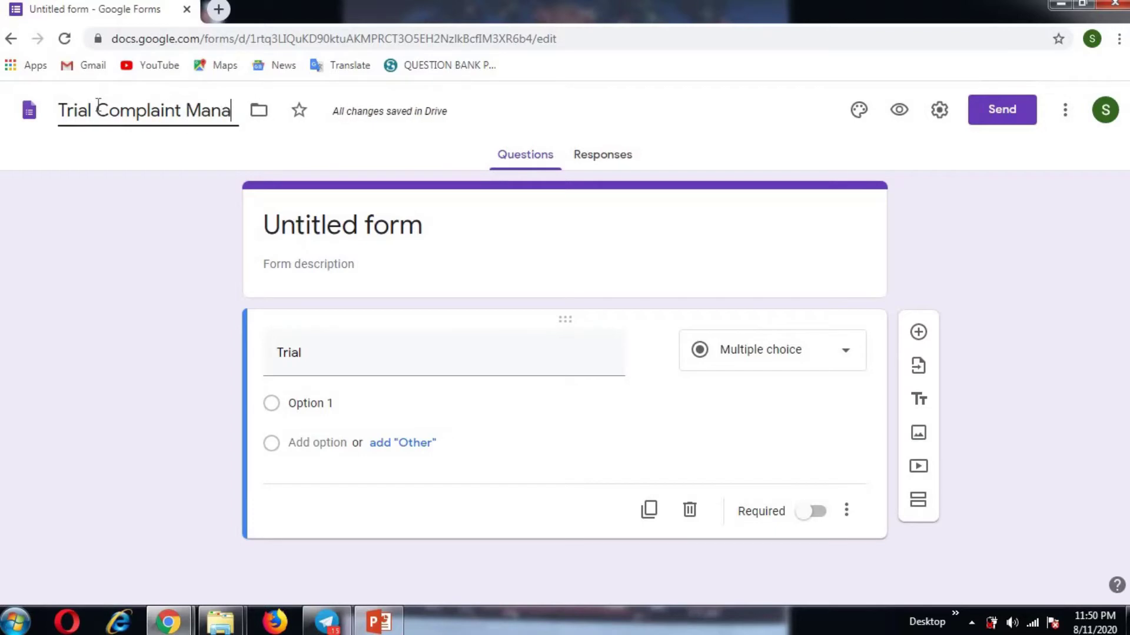
{"action": "type", "text": "gement System"}
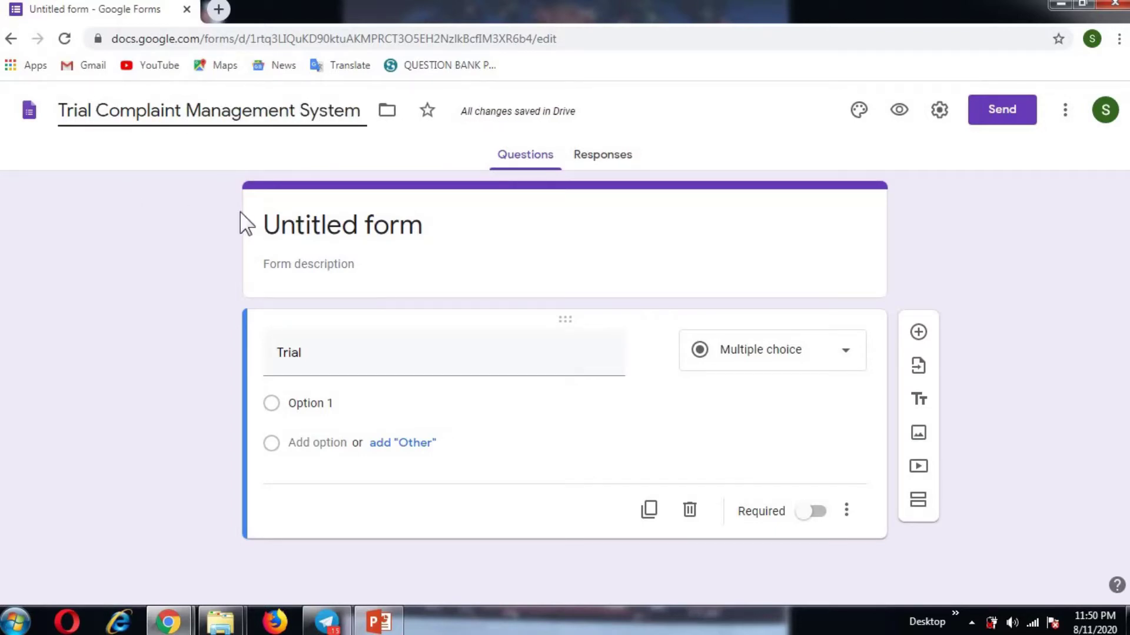
Step: Give the form the description 'AT MADURAI'
{"action": "left_click", "coordinate": [330, 226]}
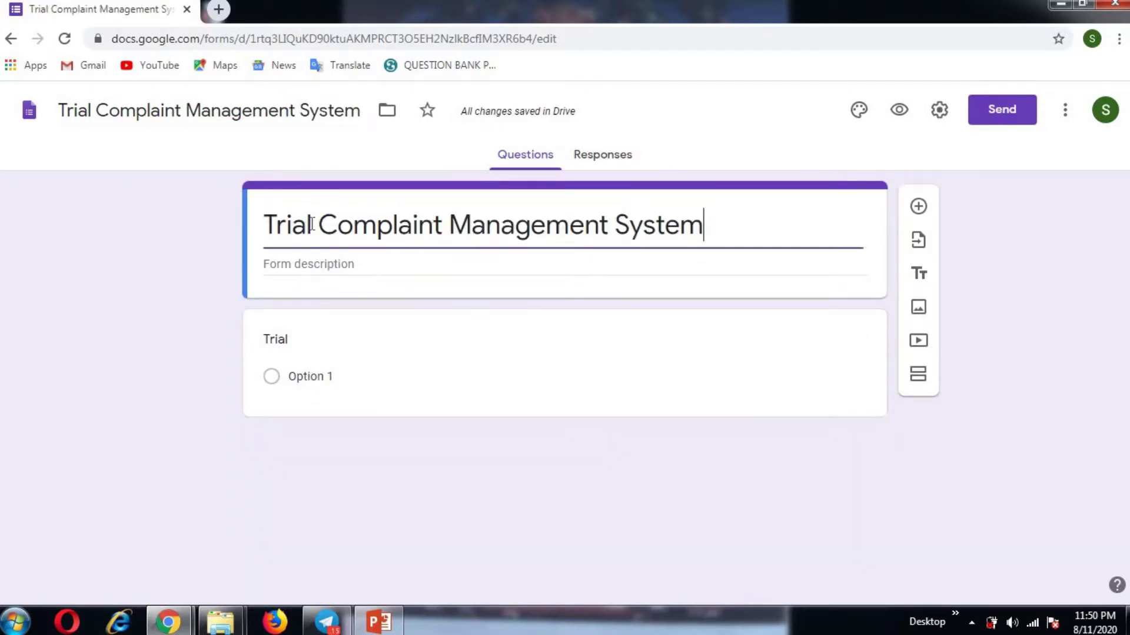
{"action": "left_click", "coordinate": [346, 269]}
{"action": "type", "text": "AT MADURAI"}
{"action": "left_click", "coordinate": [378, 345]}
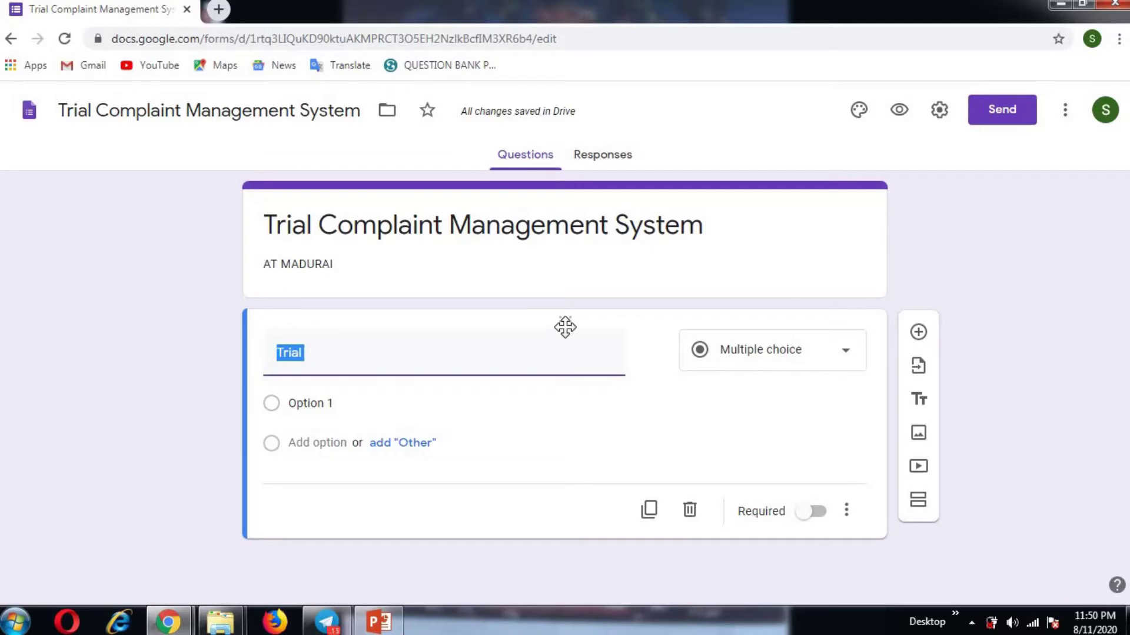
Step: Title the first question 'Location' and make it a Dropdown
{"action": "type", "text": "Location"}
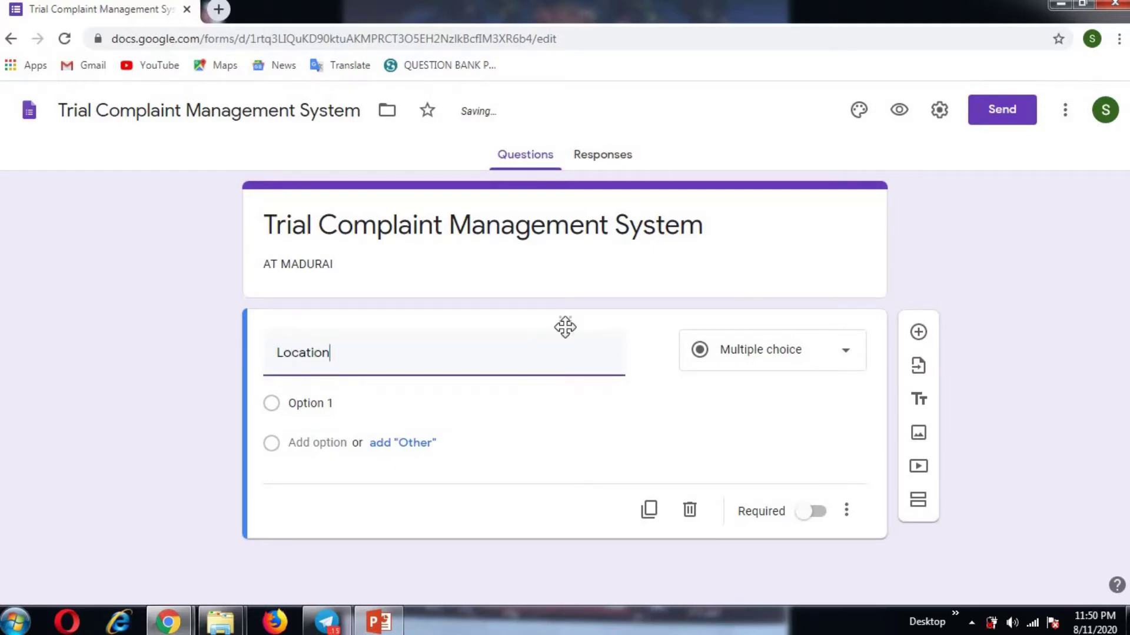
{"action": "left_click", "coordinate": [778, 369]}
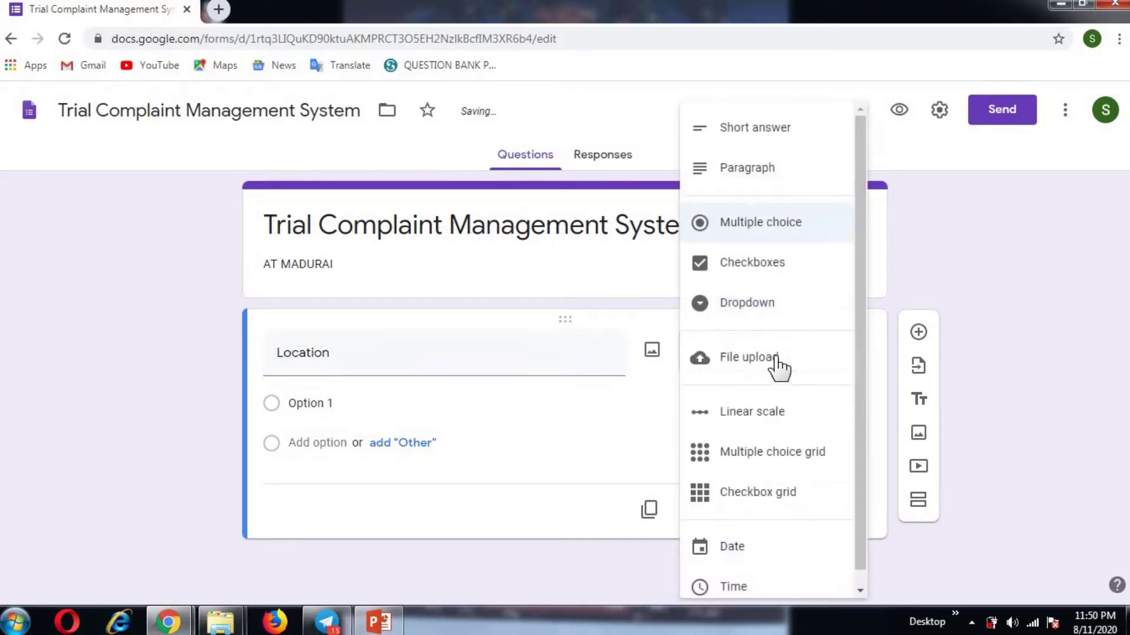
{"action": "left_click", "coordinate": [778, 316]}
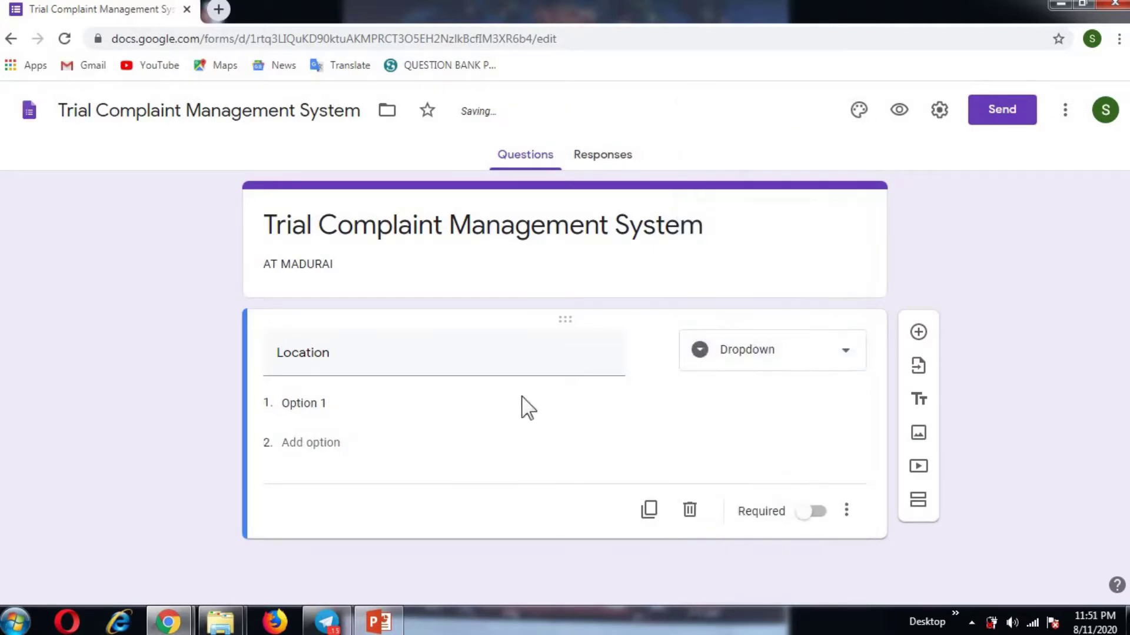
Step: Enter the dropdown options 120 through 127, one per line
{"action": "left_click", "coordinate": [362, 396]}
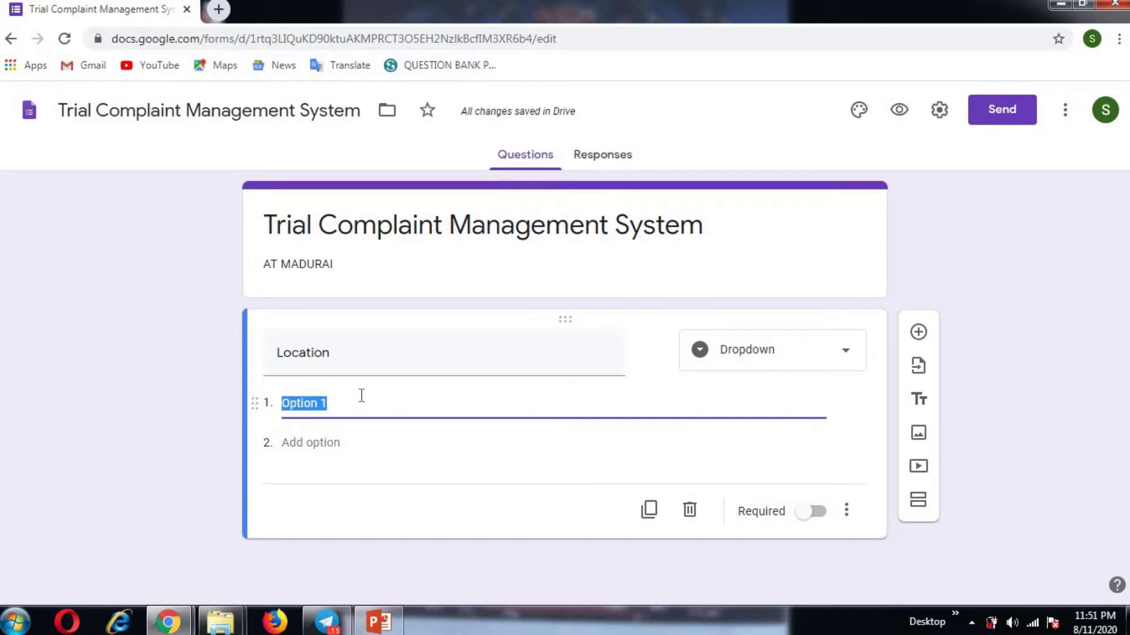
{"action": "type", "text": "120"}
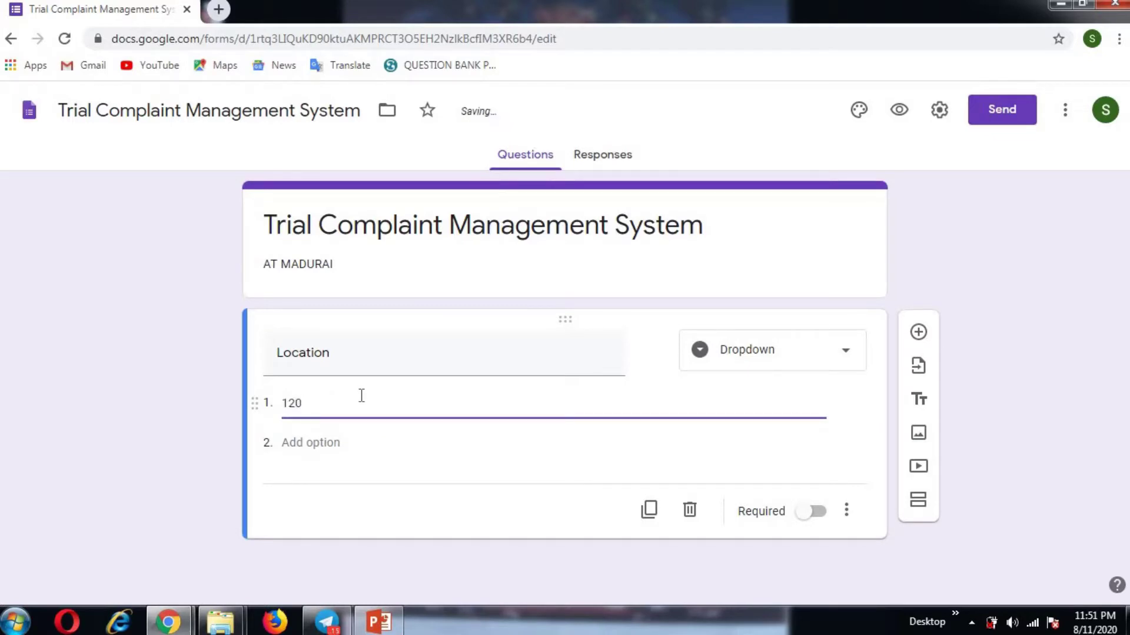
{"action": "key", "text": "Return"}
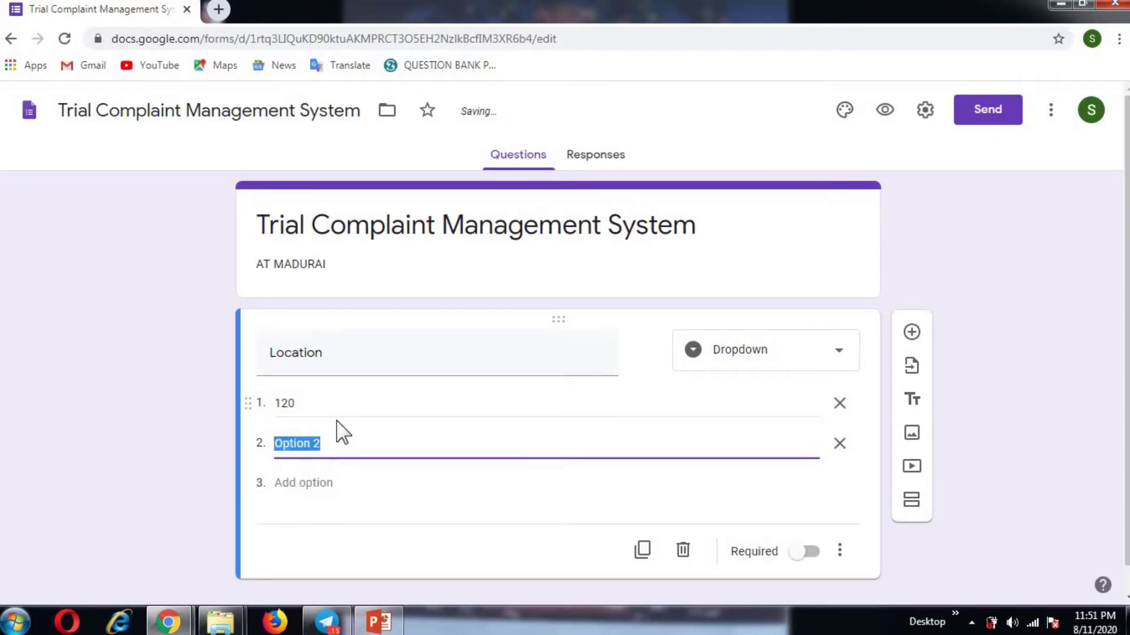
{"action": "type", "text": "121"}
{"action": "key", "text": "Return"}
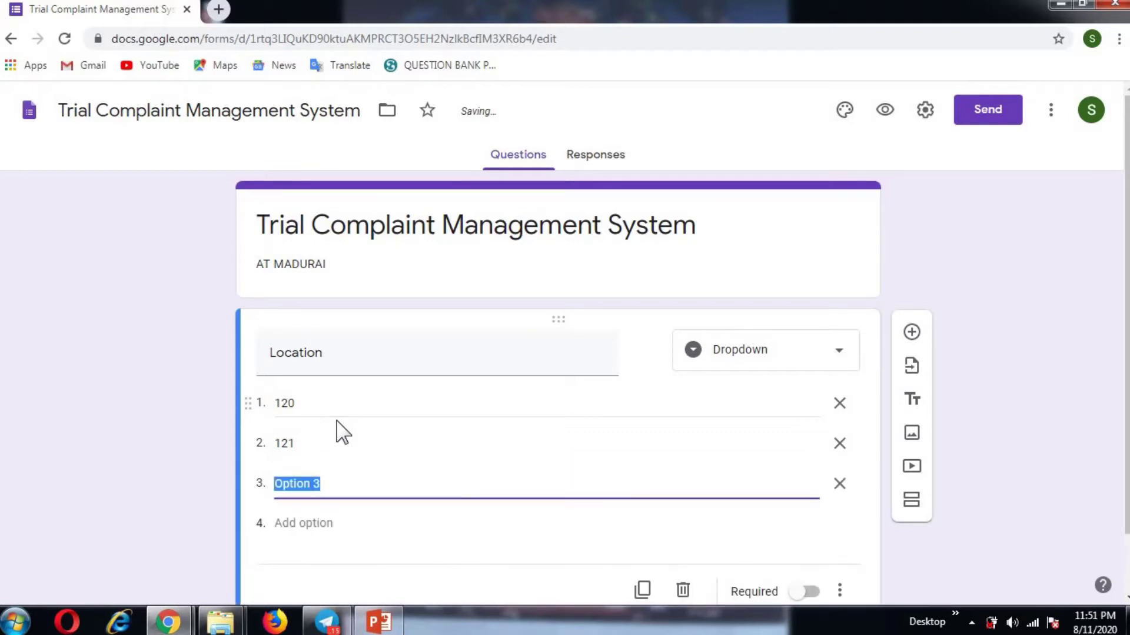
{"action": "type", "text": "122"}
{"action": "key", "text": "Return"}
{"action": "type", "text": "123"}
{"action": "key", "text": "Return"}
{"action": "type", "text": "12"}
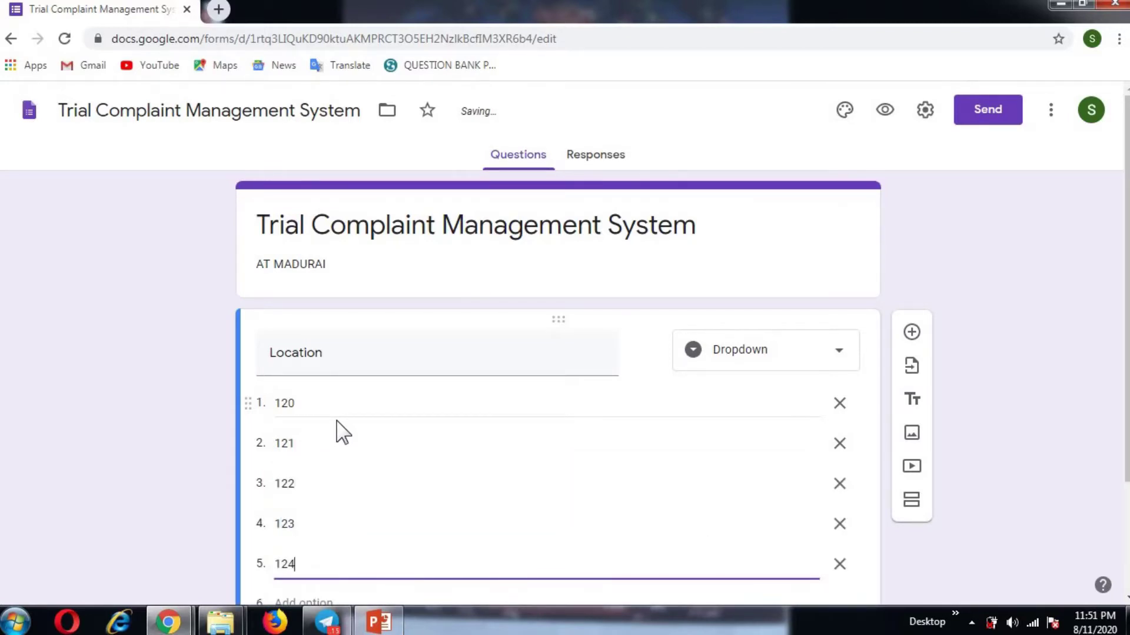
{"action": "type", "text": "4"}
{"action": "key", "text": "Return"}
{"action": "key", "text": "Return"}
{"action": "type", "text": "12"}
{"action": "key", "text": "Return"}
{"action": "type", "text": "12"}
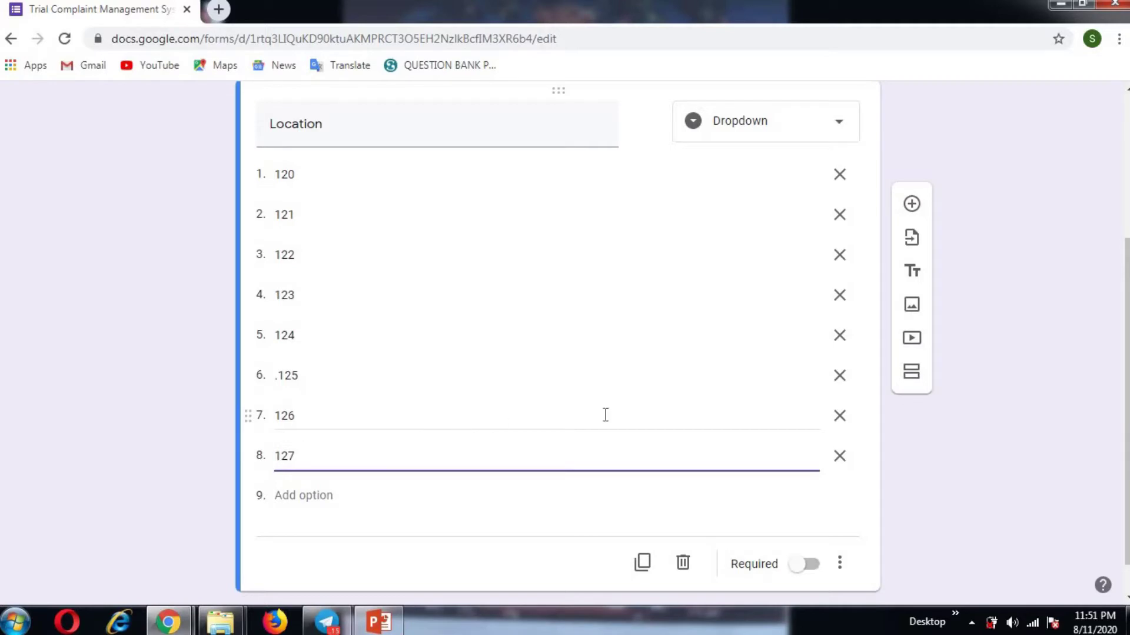
{"action": "scroll", "coordinate": [653, 504], "scroll_direction": "down", "scroll_amount": 1}
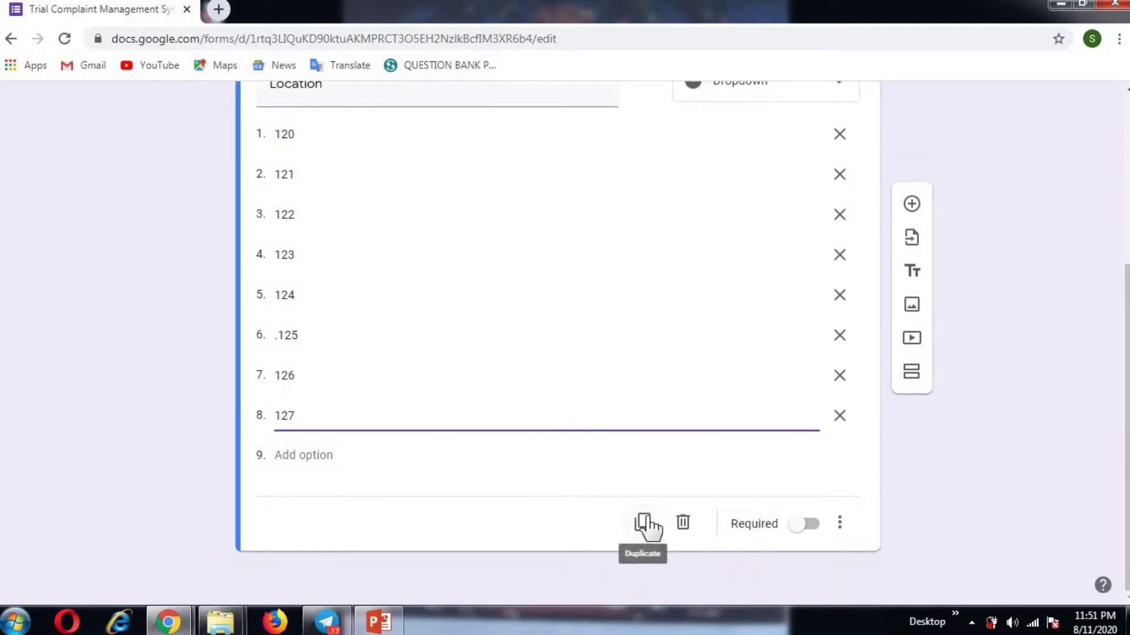
Step: Duplicate the Location question and add a new blank question
{"action": "left_click", "coordinate": [644, 522]}
{"action": "scroll", "coordinate": [694, 447], "scroll_direction": "up", "scroll_amount": 3}
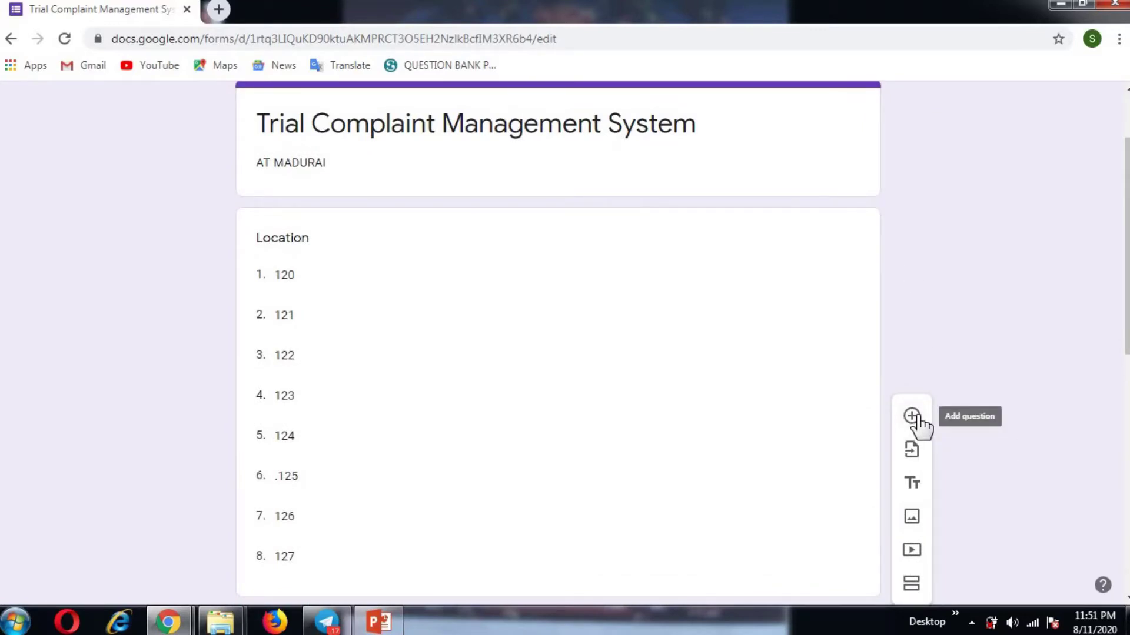
{"action": "left_click", "coordinate": [911, 416]}
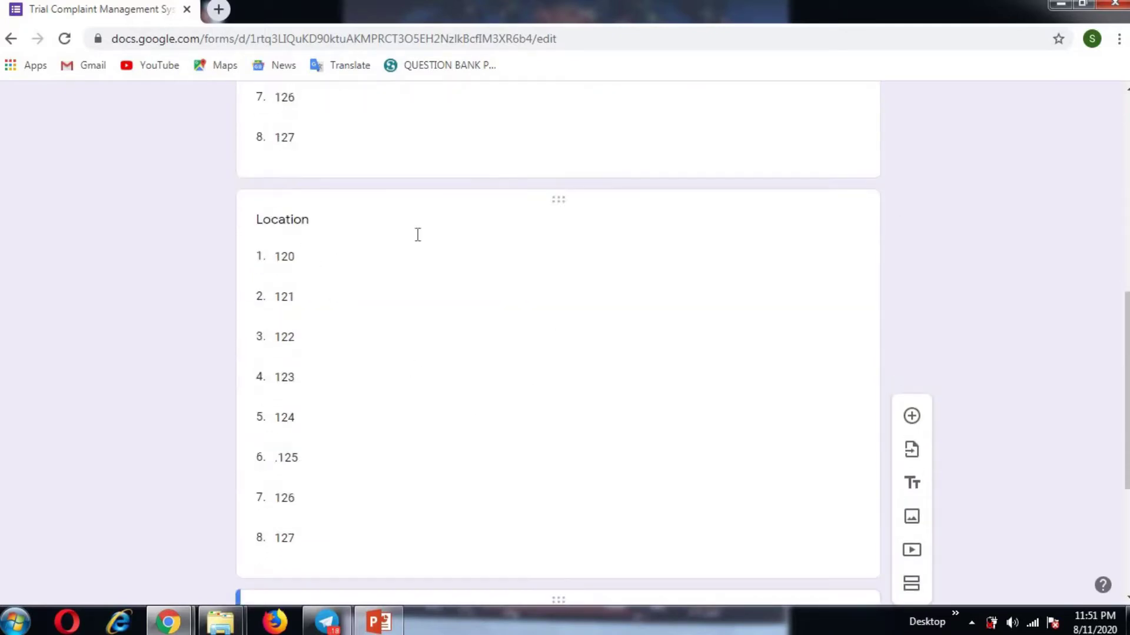
{"action": "scroll", "coordinate": [461, 467], "scroll_direction": "down", "scroll_amount": 1}
{"action": "scroll", "coordinate": [500, 447], "scroll_direction": "down", "scroll_amount": 3}
{"action": "scroll", "coordinate": [511, 447], "scroll_direction": "up", "scroll_amount": 4}
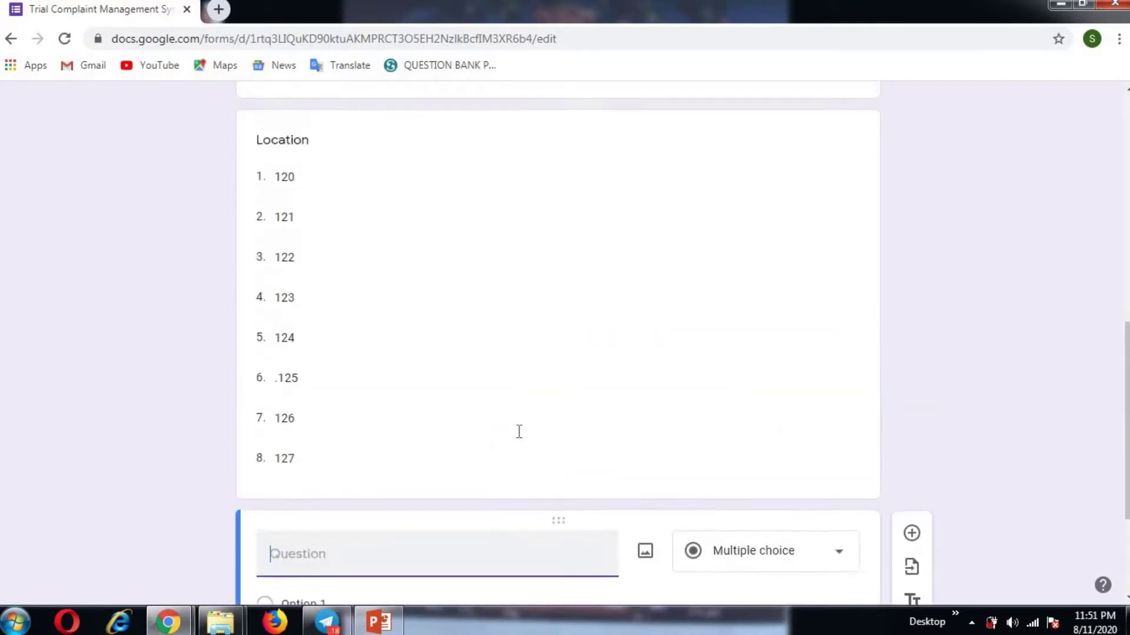
Step: Delete the duplicated Location question and the extra blank question
{"action": "left_click", "coordinate": [555, 435]}
{"action": "scroll", "coordinate": [759, 476], "scroll_direction": "down", "scroll_amount": 2}
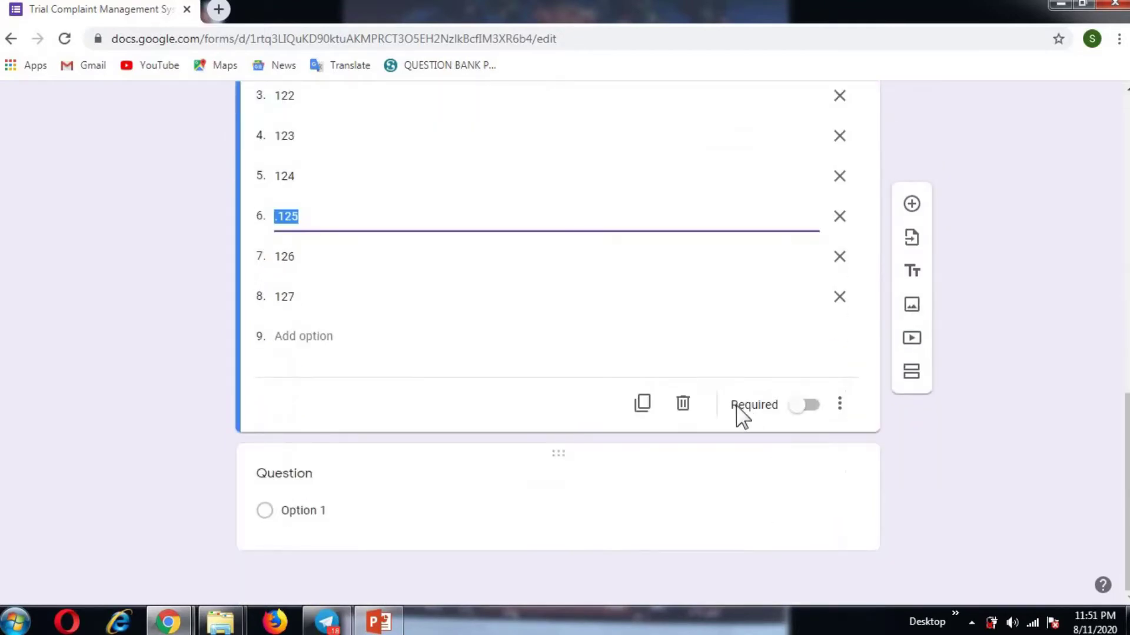
{"action": "left_click", "coordinate": [680, 408]}
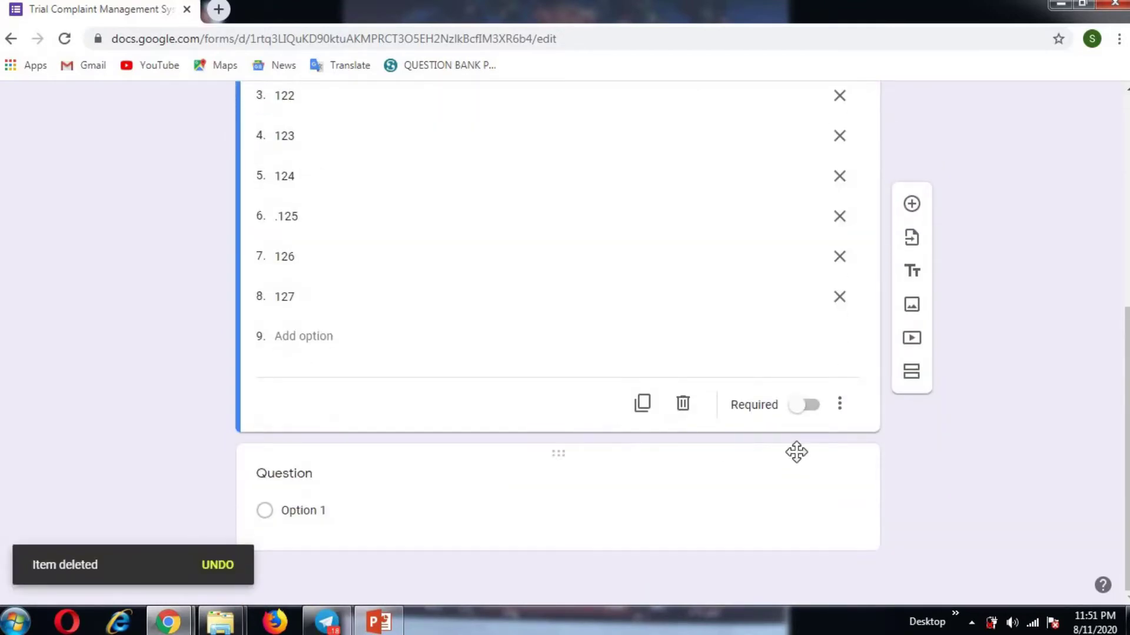
{"action": "left_click", "coordinate": [731, 494]}
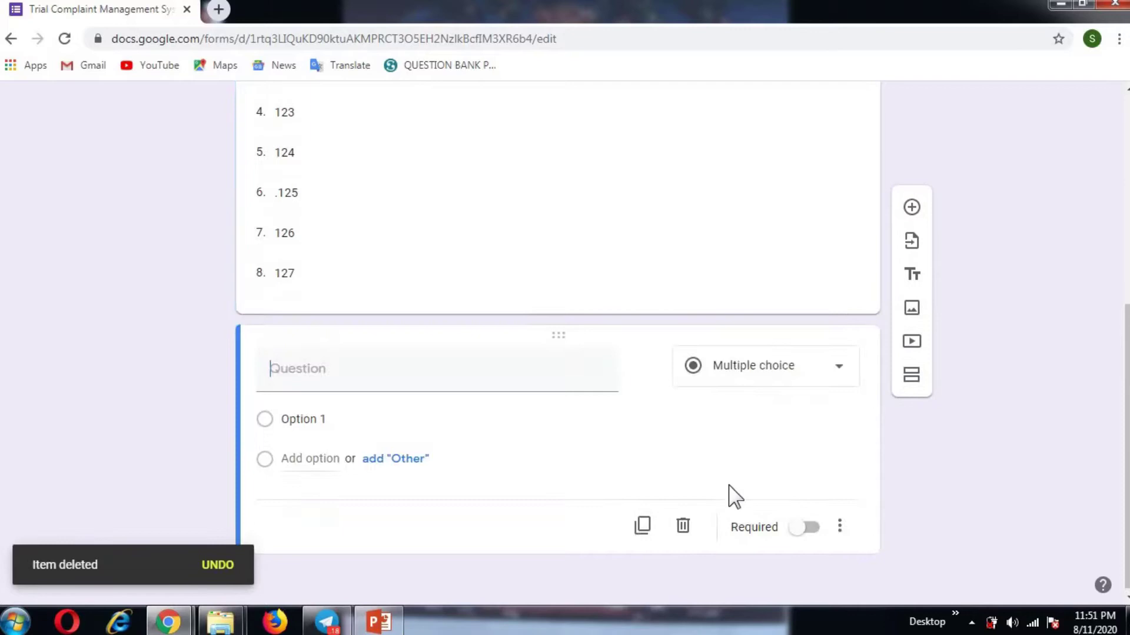
{"action": "left_click", "coordinate": [682, 526]}
{"action": "scroll", "coordinate": [398, 392], "scroll_direction": "up", "scroll_amount": 2}
{"action": "scroll", "coordinate": [402, 376], "scroll_direction": "up", "scroll_amount": 1}
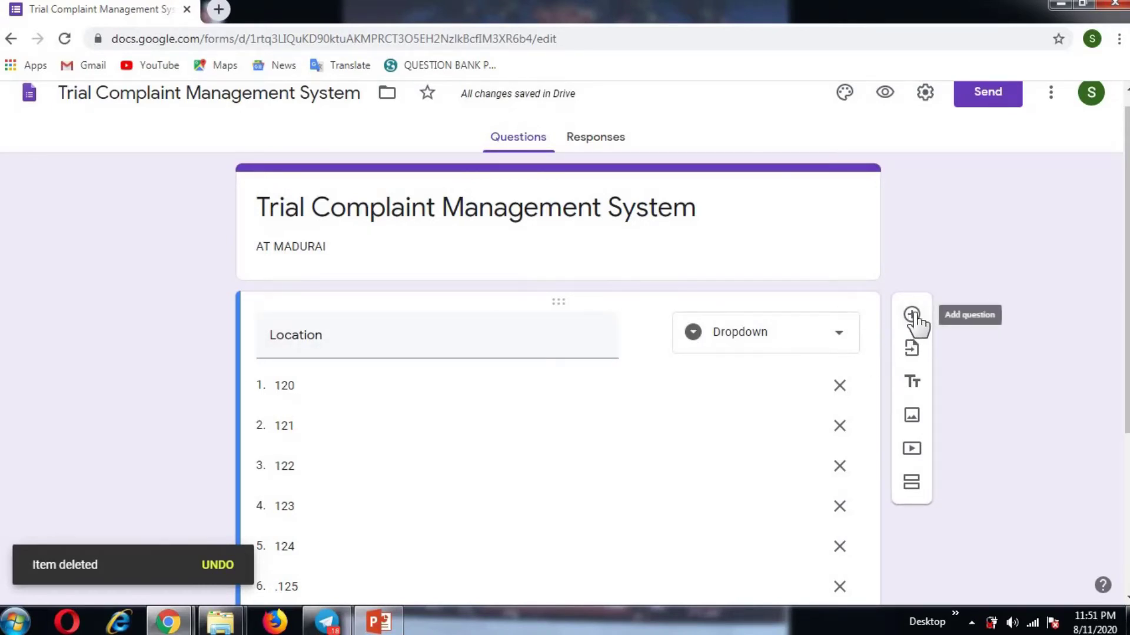
{"action": "scroll", "coordinate": [916, 325], "scroll_direction": "up", "scroll_amount": 1}
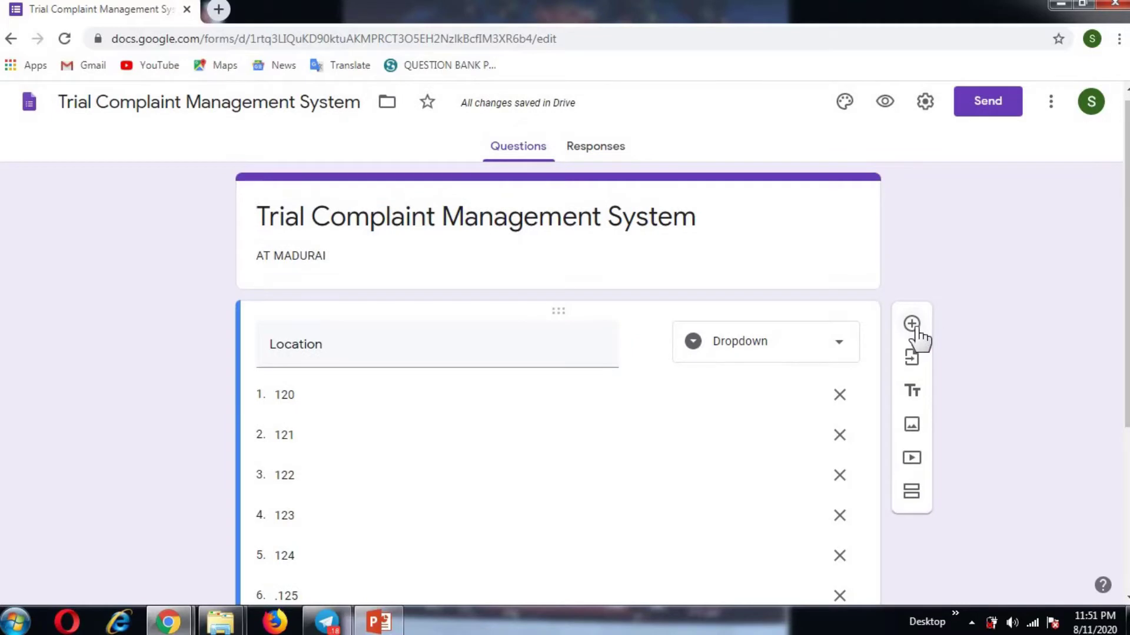
Step: Add a short-answer question titled 'Name of the Occupant' below Location
{"action": "left_click", "coordinate": [912, 325]}
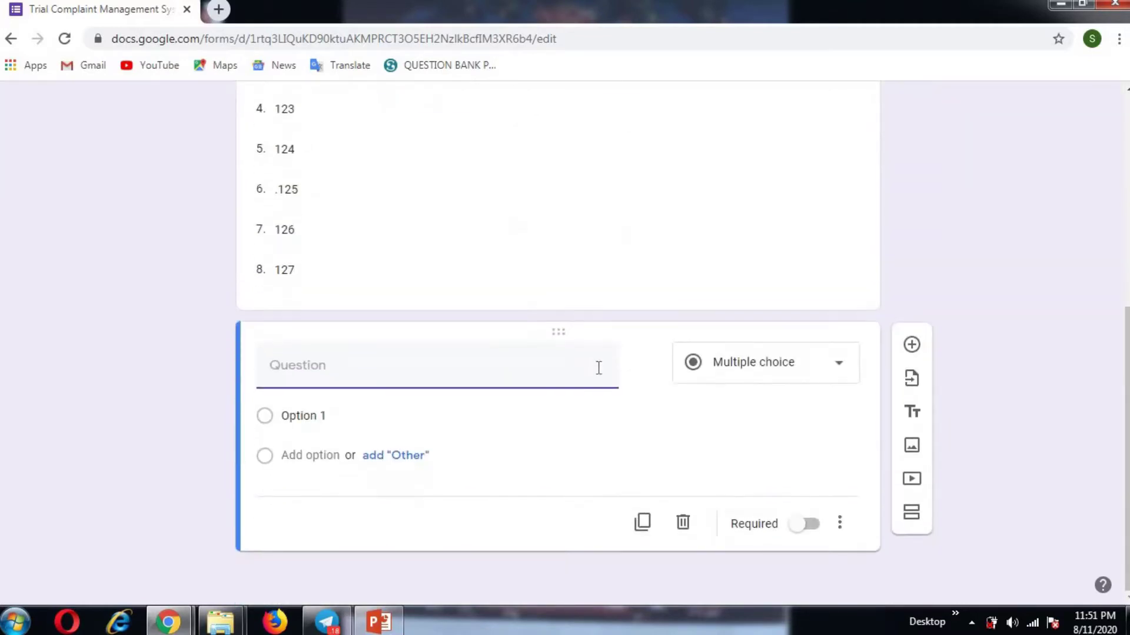
{"action": "type", "text": "Name of the Occupant"}
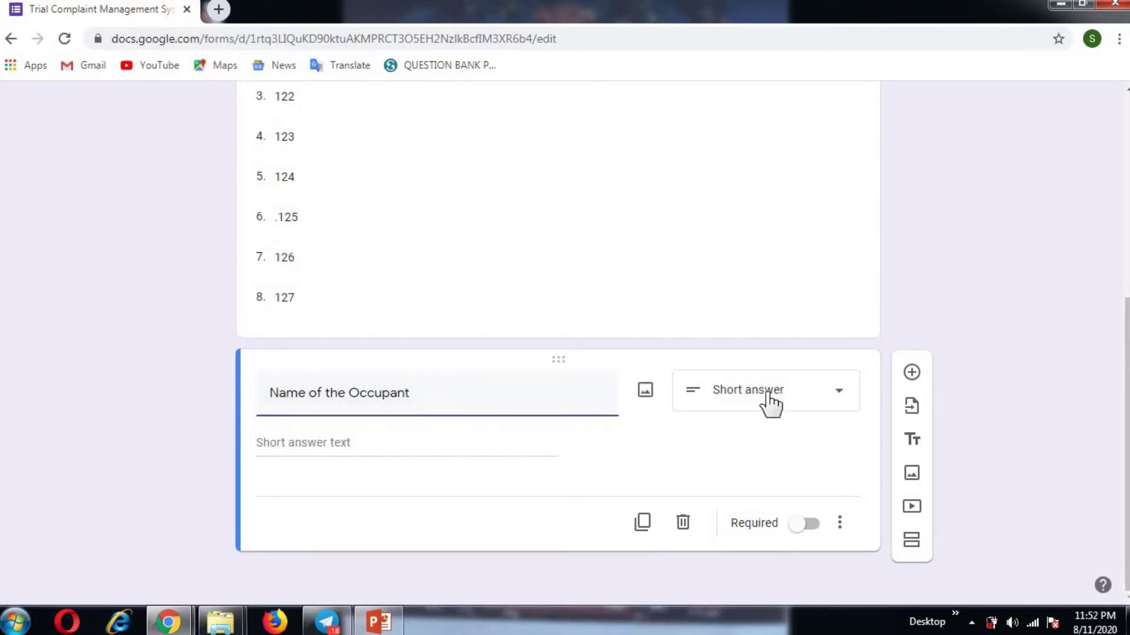
{"action": "left_click", "coordinate": [769, 403]}
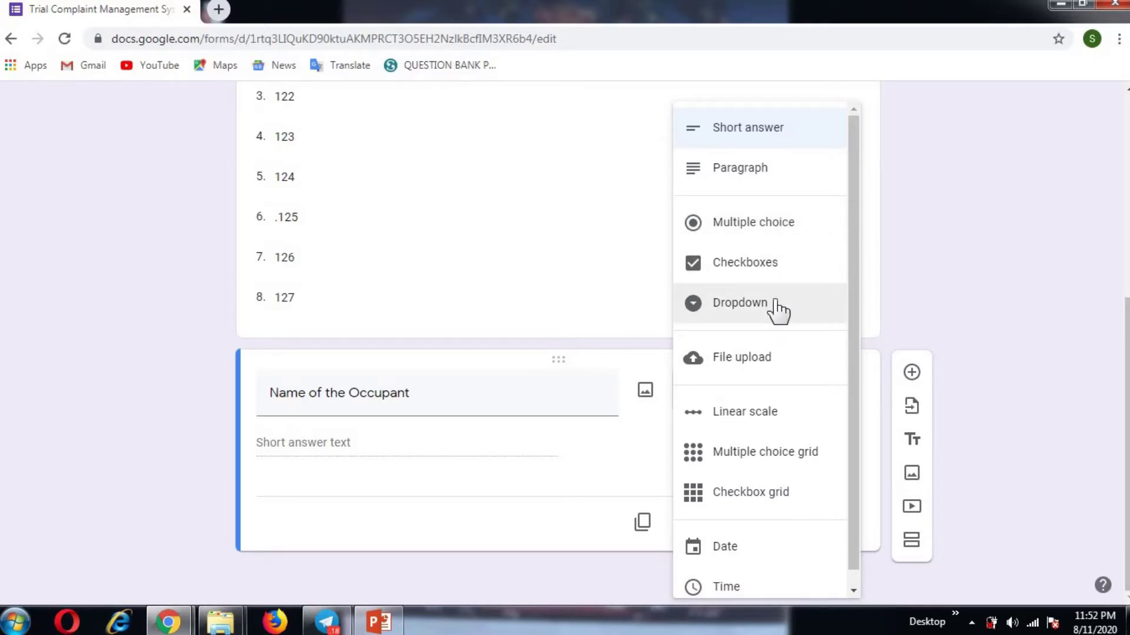
{"action": "left_click", "coordinate": [396, 497]}
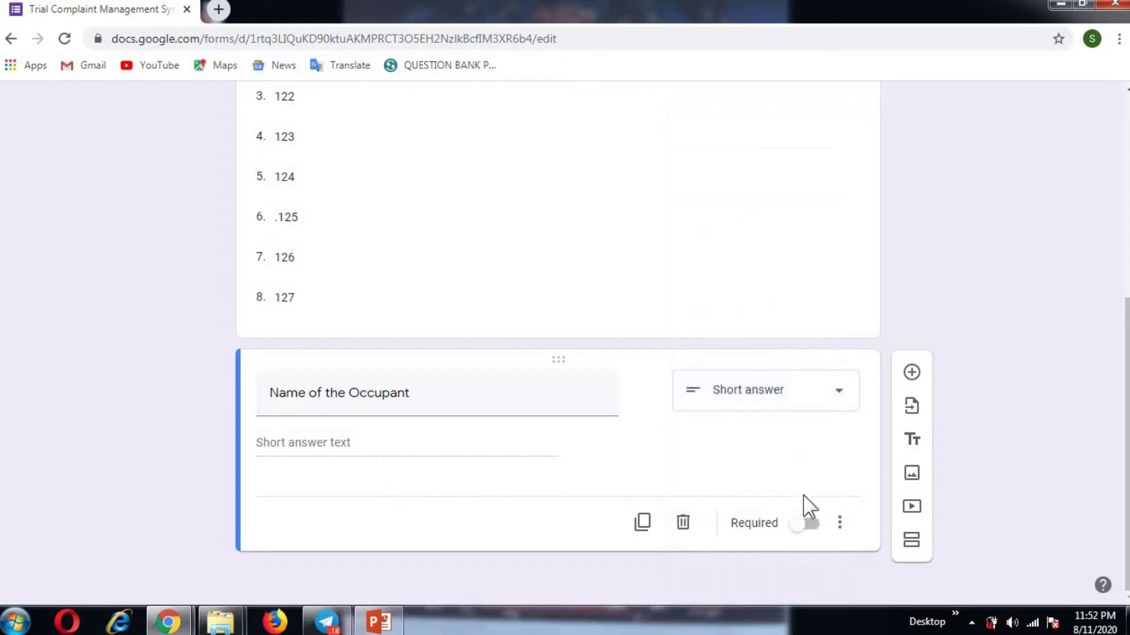
Step: Add a short-answer question titled 'Contact Phone number'
{"action": "left_click", "coordinate": [911, 374]}
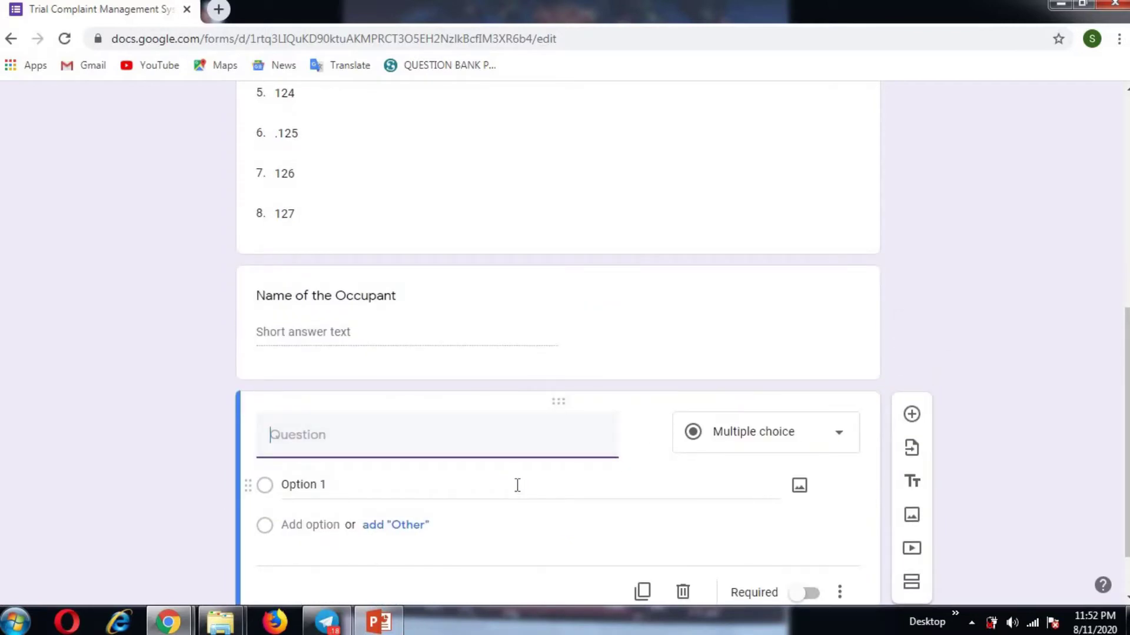
{"action": "type", "text": "Contact Phone number"}
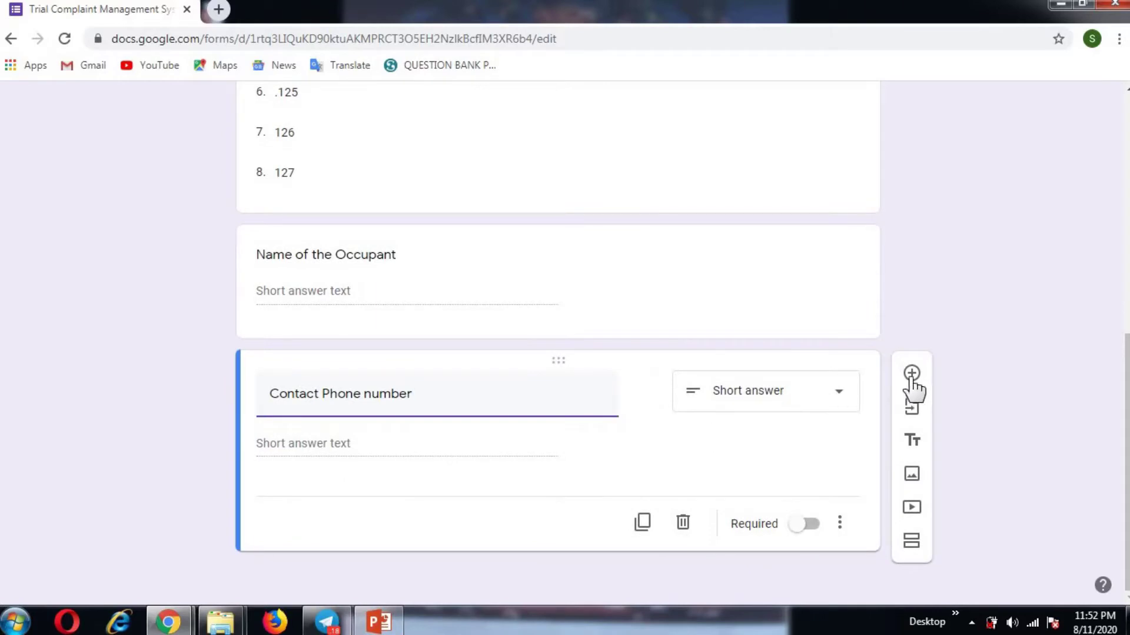
{"action": "left_click", "coordinate": [911, 373]}
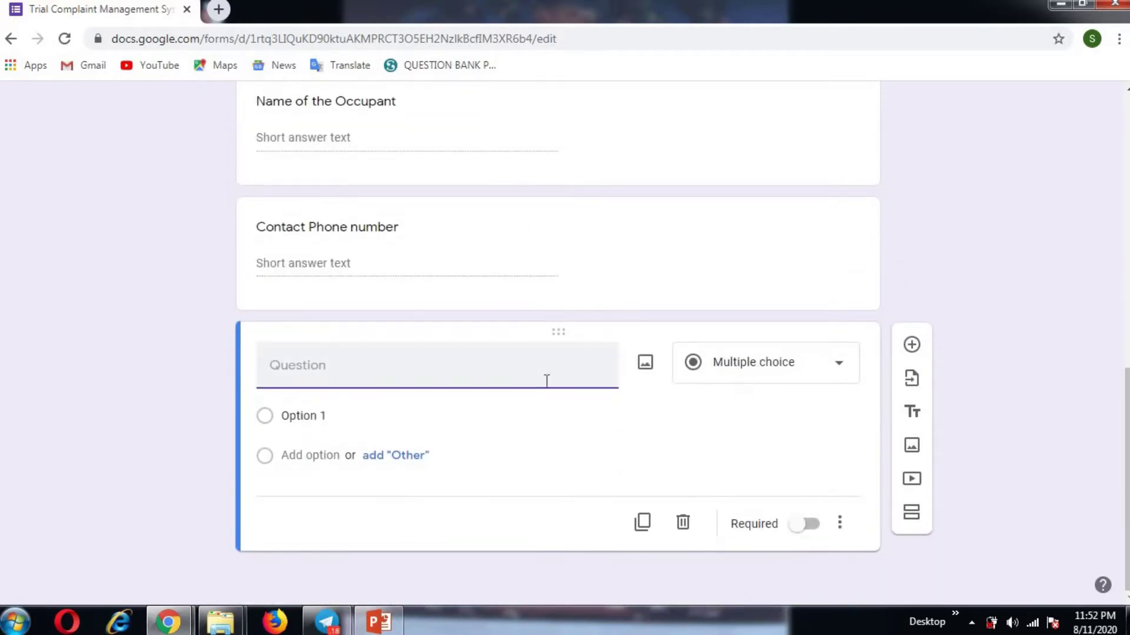
Step: Title the new question 'Description of the complaint' as a Paragraph question
{"action": "type", "text": "DEsc"}
{"action": "key", "text": "BackSpace"}
{"action": "key", "text": "BackSpace"}
{"action": "key", "text": "BackSpace"}
{"action": "type", "text": "escription of the complaint"}
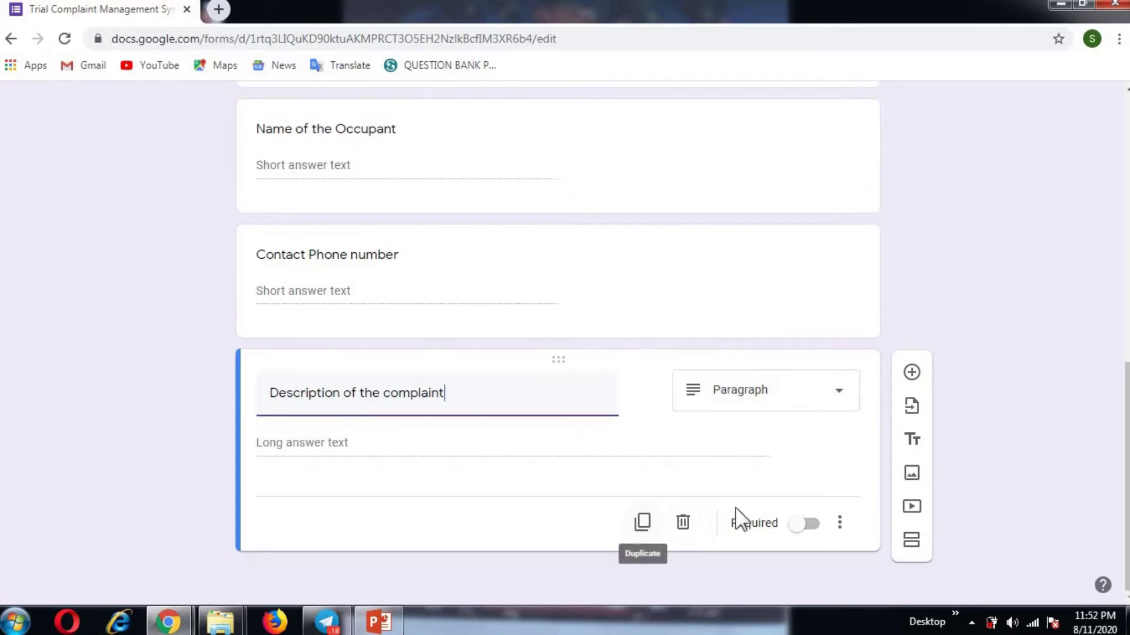
{"action": "left_click", "coordinate": [912, 373]}
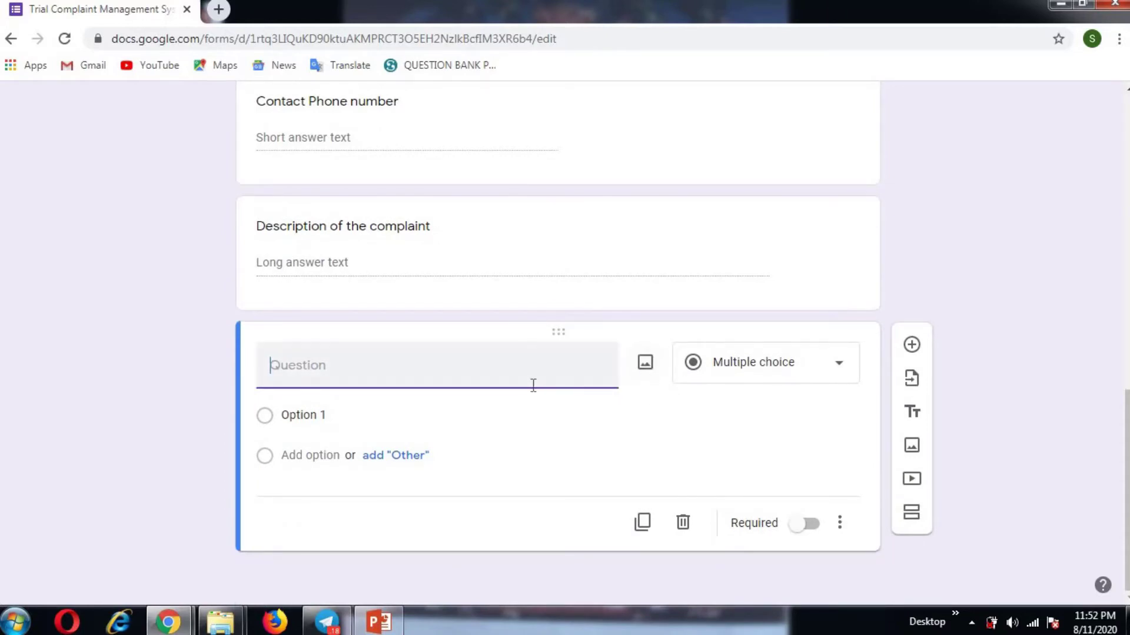
Step: Make an 'Upload photos' file-upload question accepting only Image and Video files
{"action": "type", "text": "P"}
{"action": "key", "text": "BackSpace"}
{"action": "key", "text": "BackSpace"}
{"action": "key", "text": "BackSpace"}
{"action": "type", "text": "Upload photos"}
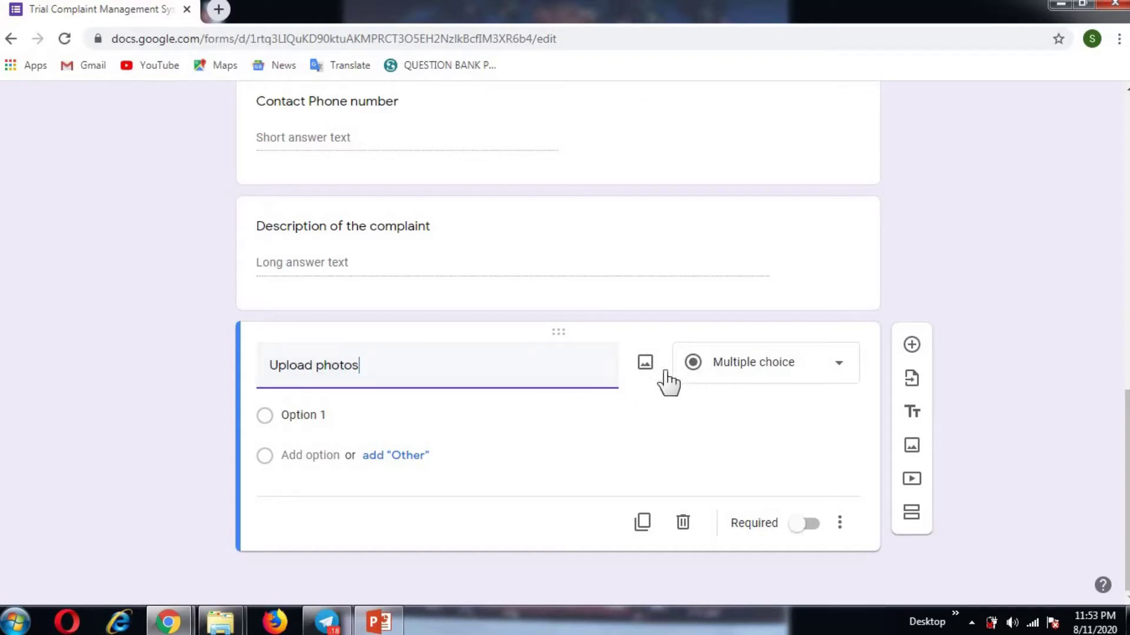
{"action": "left_click", "coordinate": [768, 372]}
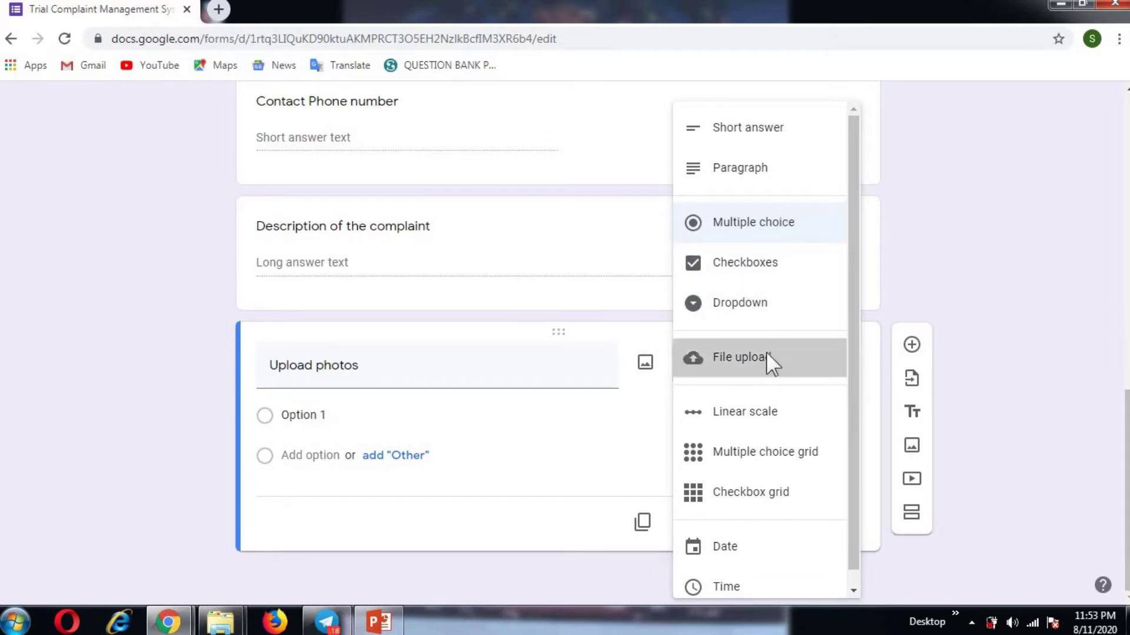
{"action": "left_click", "coordinate": [766, 353]}
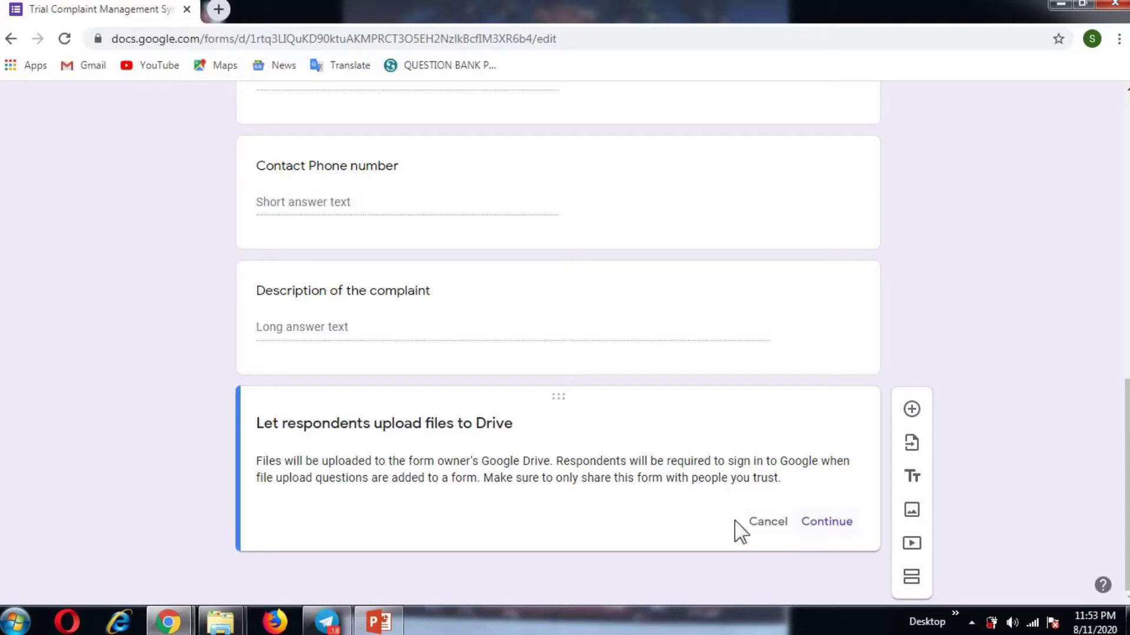
{"action": "left_click", "coordinate": [829, 523]}
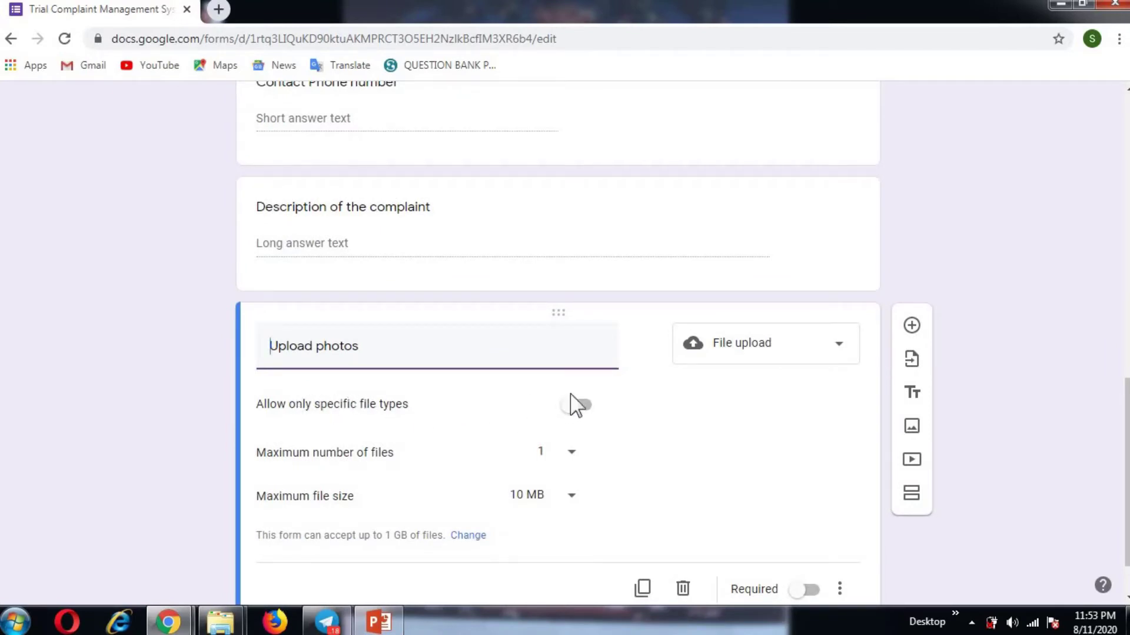
{"action": "left_click", "coordinate": [586, 406]}
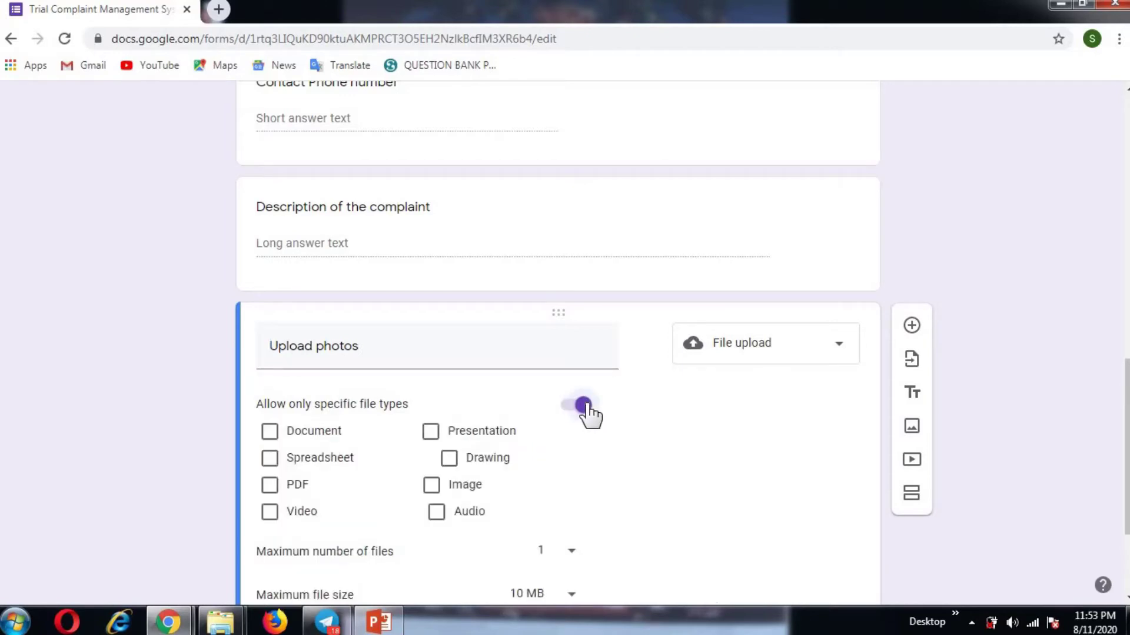
{"action": "left_click", "coordinate": [432, 489]}
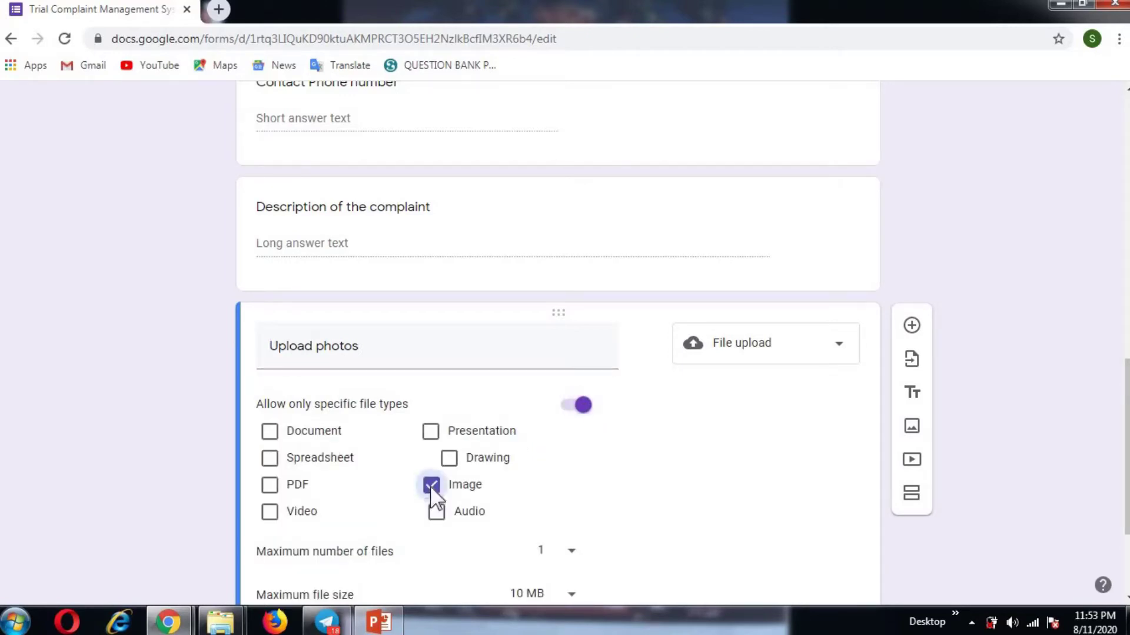
{"action": "left_click", "coordinate": [272, 513]}
{"action": "scroll", "coordinate": [636, 505], "scroll_direction": "down", "scroll_amount": 3}
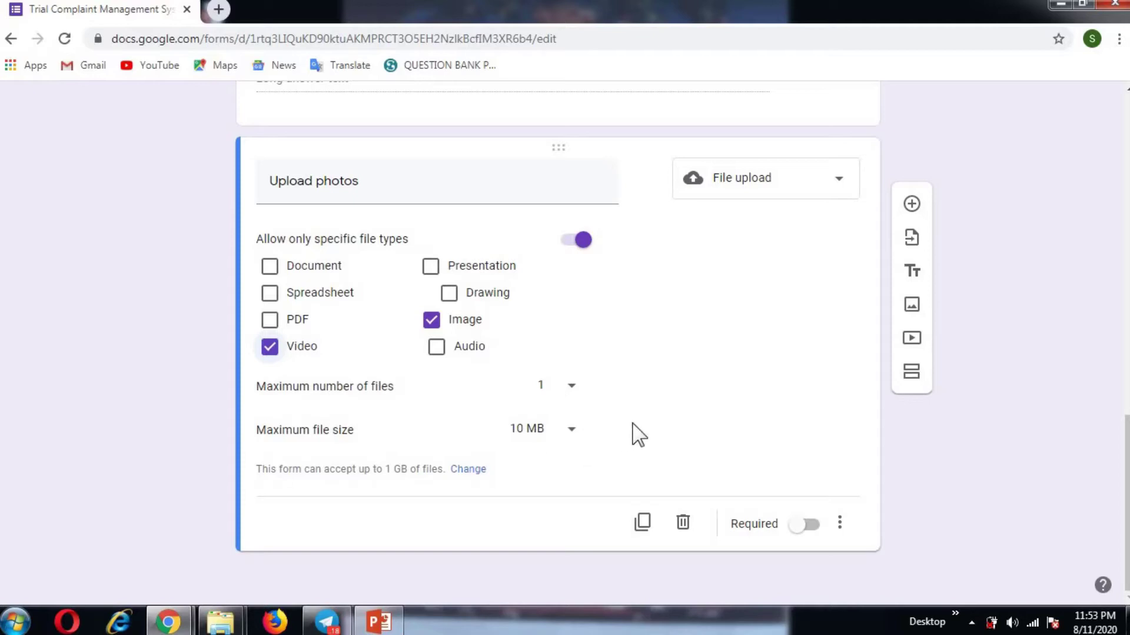
{"action": "left_click", "coordinate": [911, 204]}
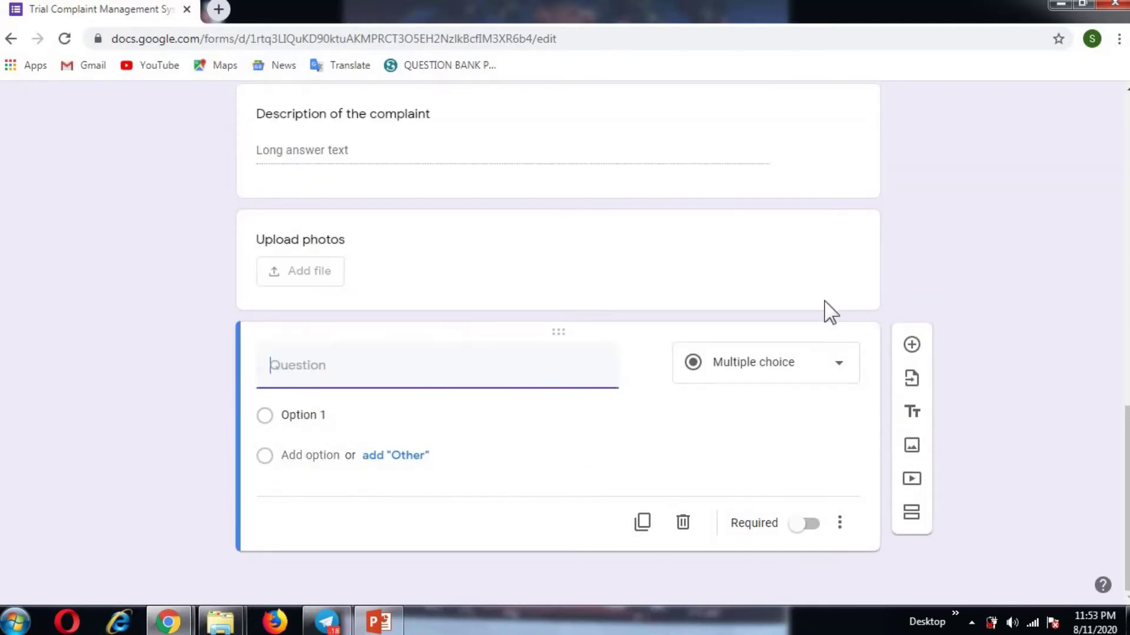
Step: Title the final question 'Remarks' as a Paragraph, then scroll through to review the form
{"action": "type", "text": "Remarks"}
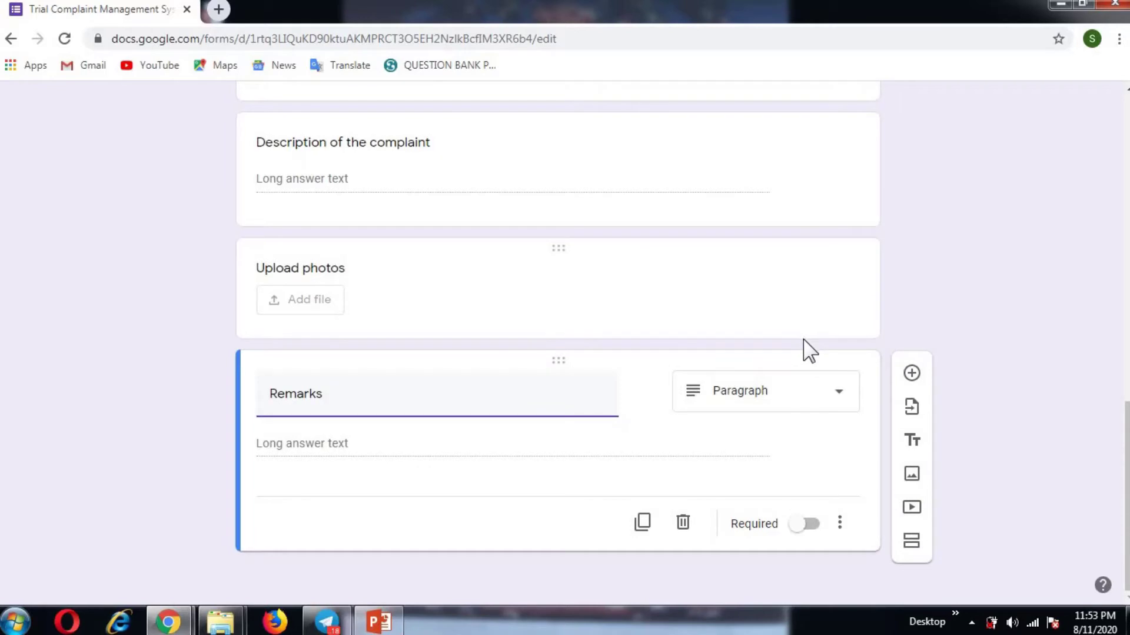
{"action": "scroll", "coordinate": [809, 351], "scroll_direction": "up", "scroll_amount": 13}
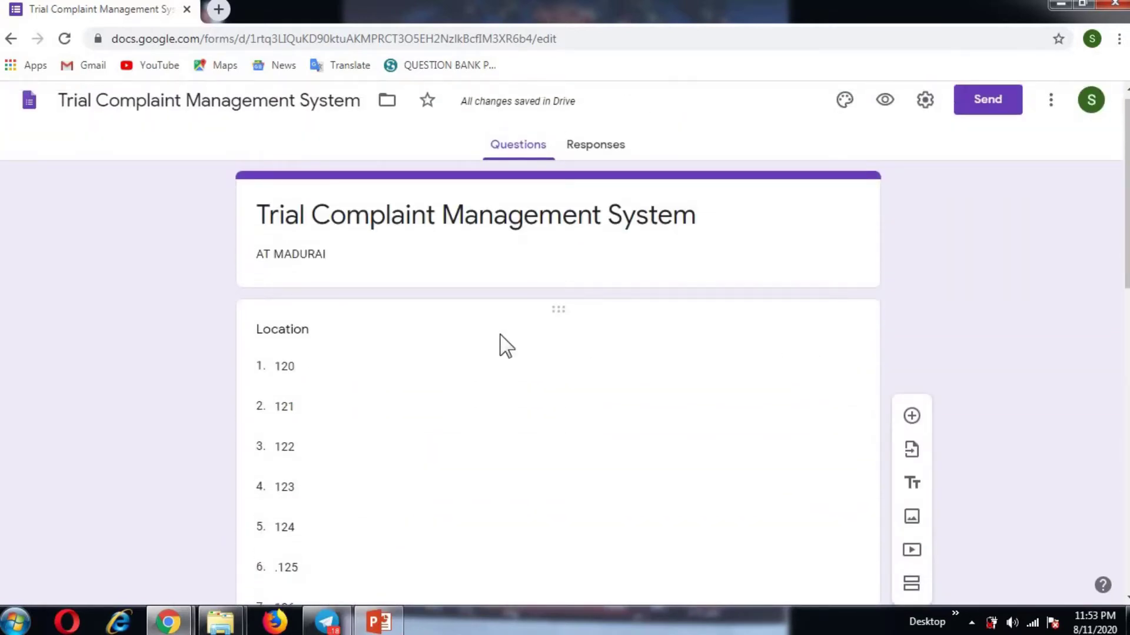
{"action": "scroll", "coordinate": [504, 345], "scroll_direction": "down", "scroll_amount": 5}
{"action": "scroll", "coordinate": [375, 294], "scroll_direction": "down", "scroll_amount": 3}
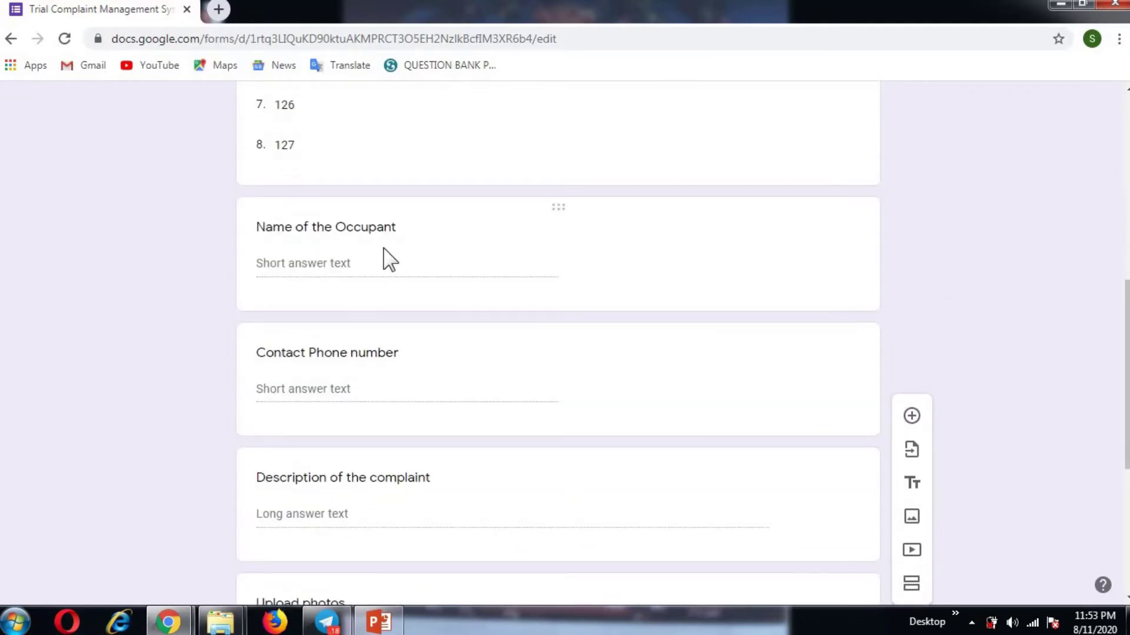
{"action": "scroll", "coordinate": [389, 259], "scroll_direction": "down", "scroll_amount": 4}
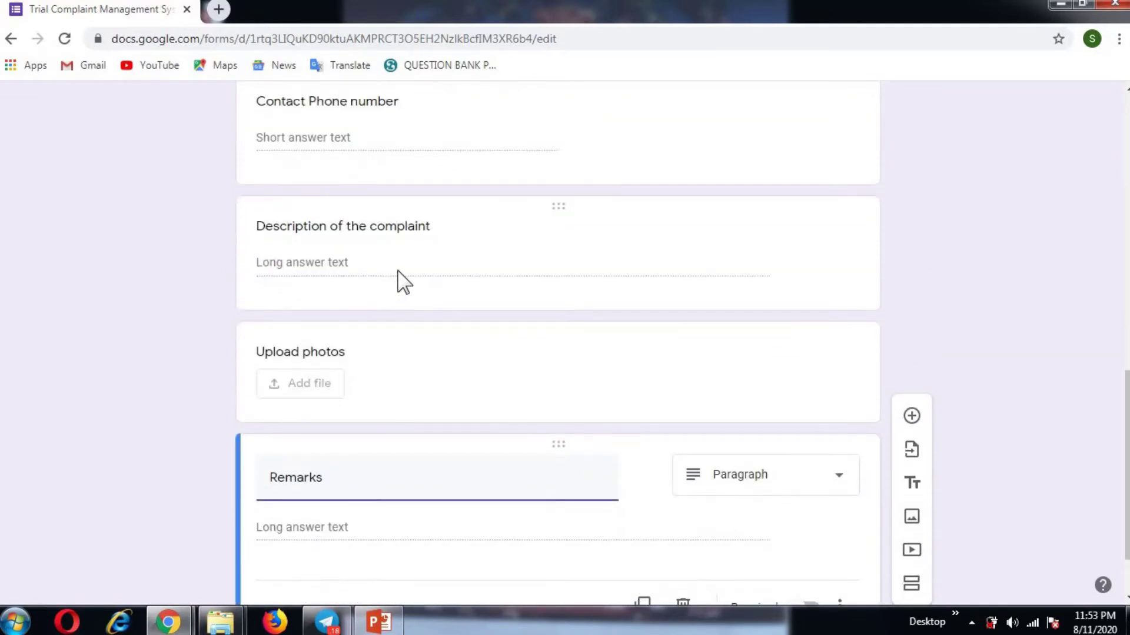
{"action": "scroll", "coordinate": [394, 282], "scroll_direction": "down", "scroll_amount": 1}
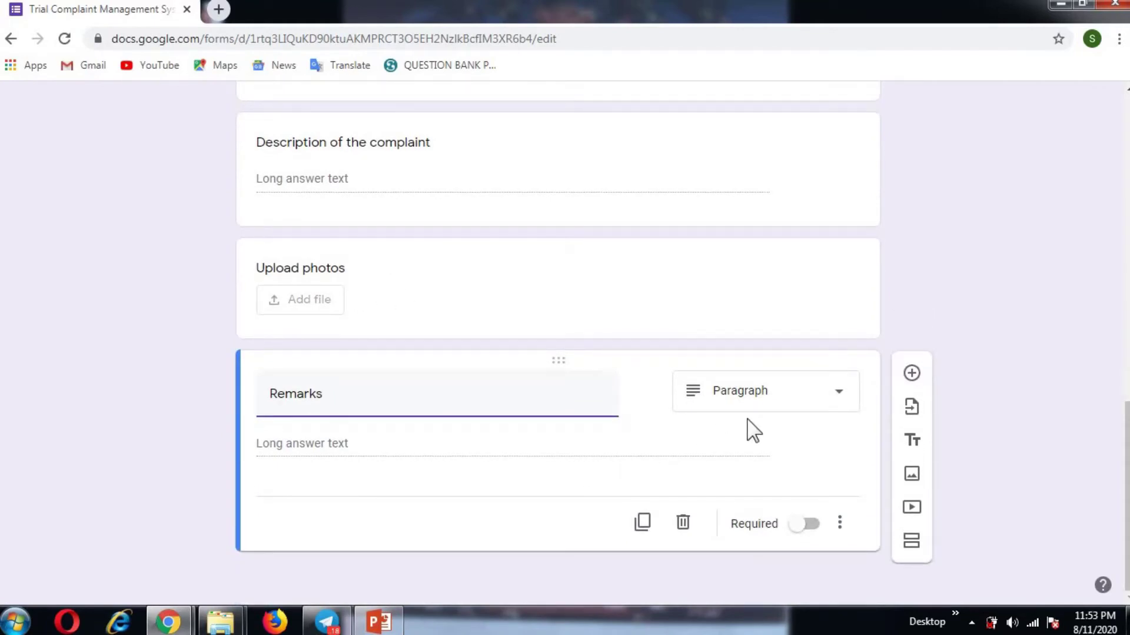
{"action": "scroll", "coordinate": [749, 418], "scroll_direction": "up", "scroll_amount": 15}
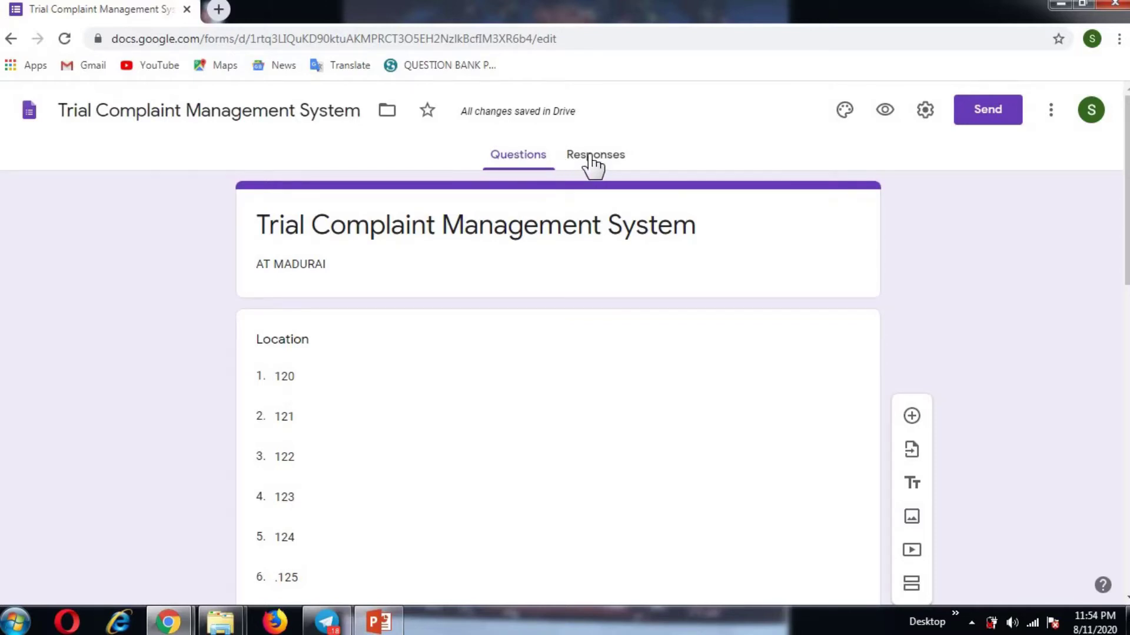
Step: Link responses to a new spreadsheet 'Trial Complaint Management System (Responses)'
{"action": "left_click", "coordinate": [591, 158]}
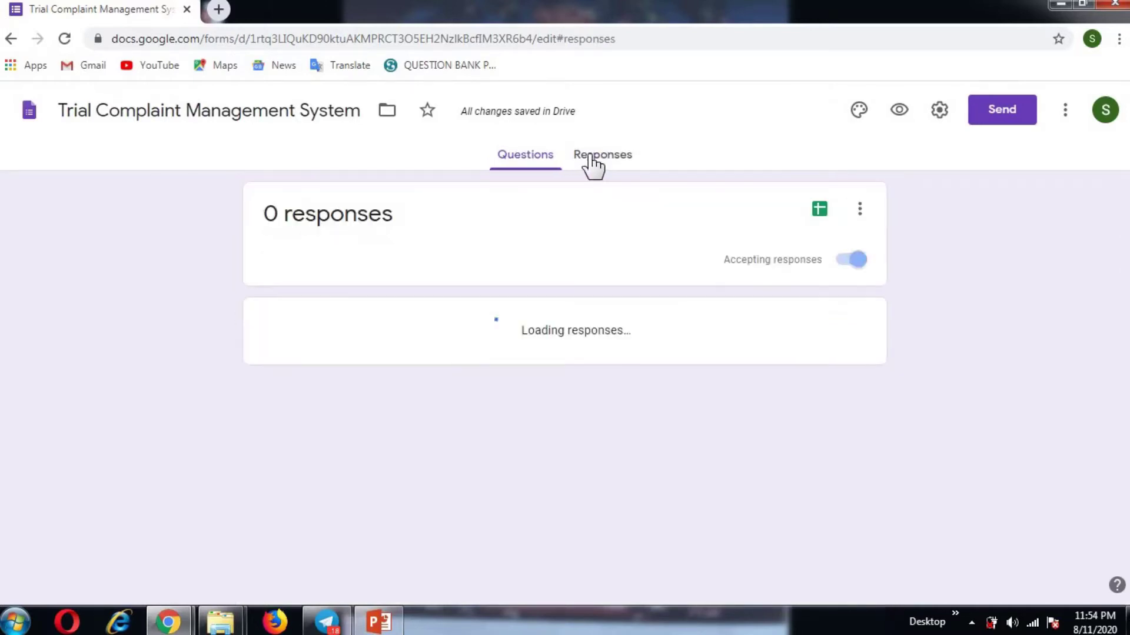
{"action": "left_click", "coordinate": [820, 210]}
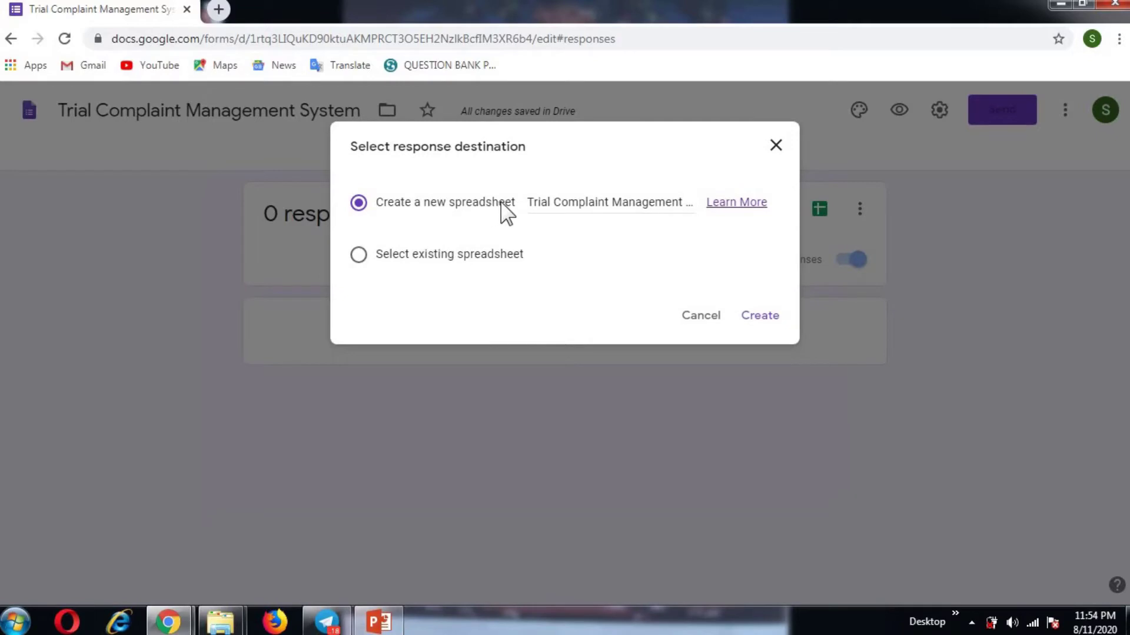
{"action": "left_click_drag", "start_coordinate": [529, 203], "coordinate": [697, 214]}
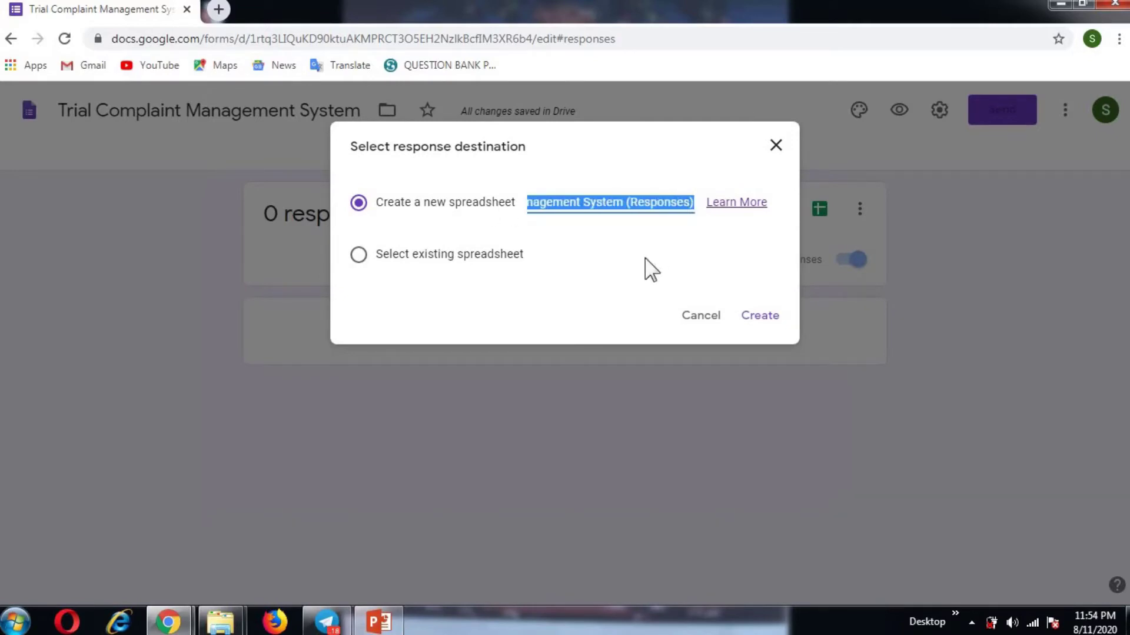
{"action": "left_click", "coordinate": [769, 316]}
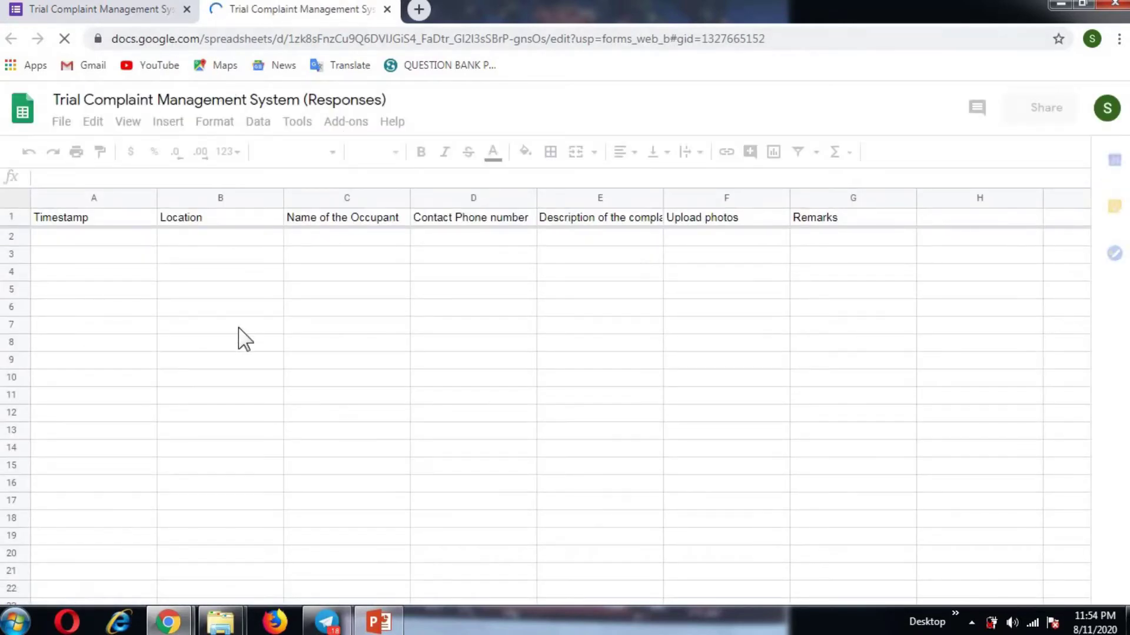
Step: Check the empty responses spreadsheet's Timestamp-to-Remarks header row, then return to the form's Questions editor
{"action": "left_click", "coordinate": [143, 17]}
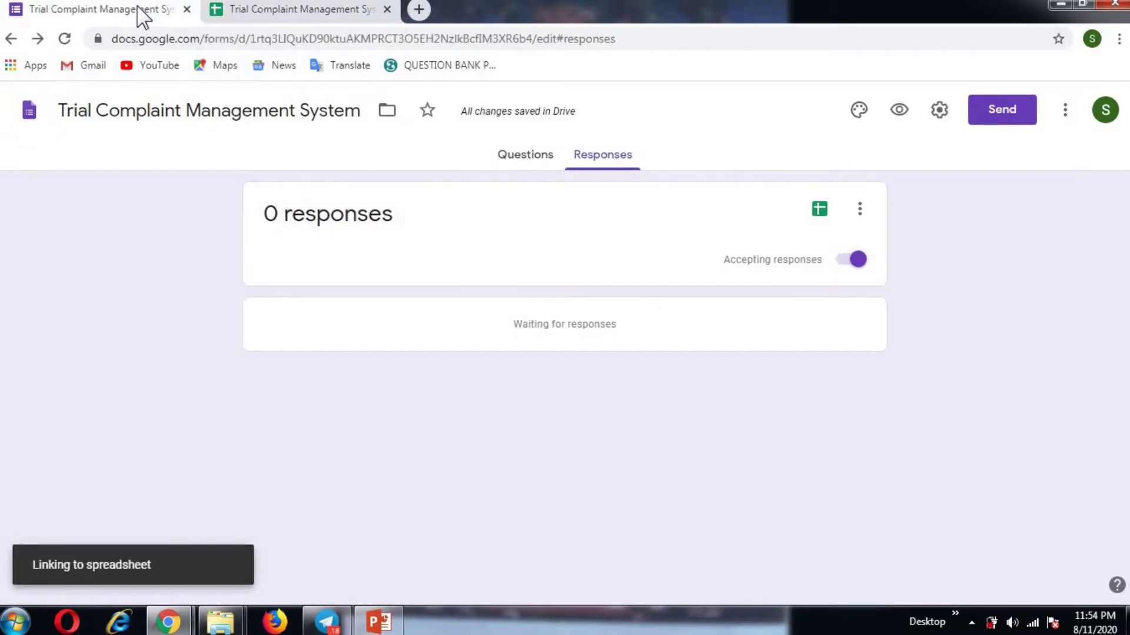
{"action": "left_click", "coordinate": [272, 19]}
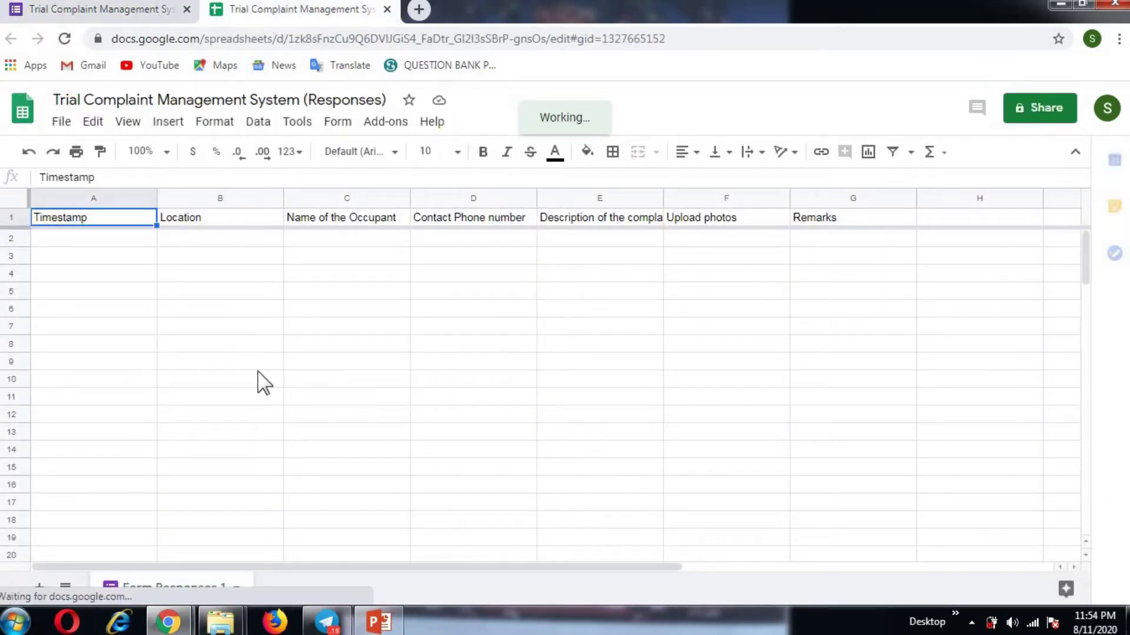
{"action": "left_click", "coordinate": [70, 17]}
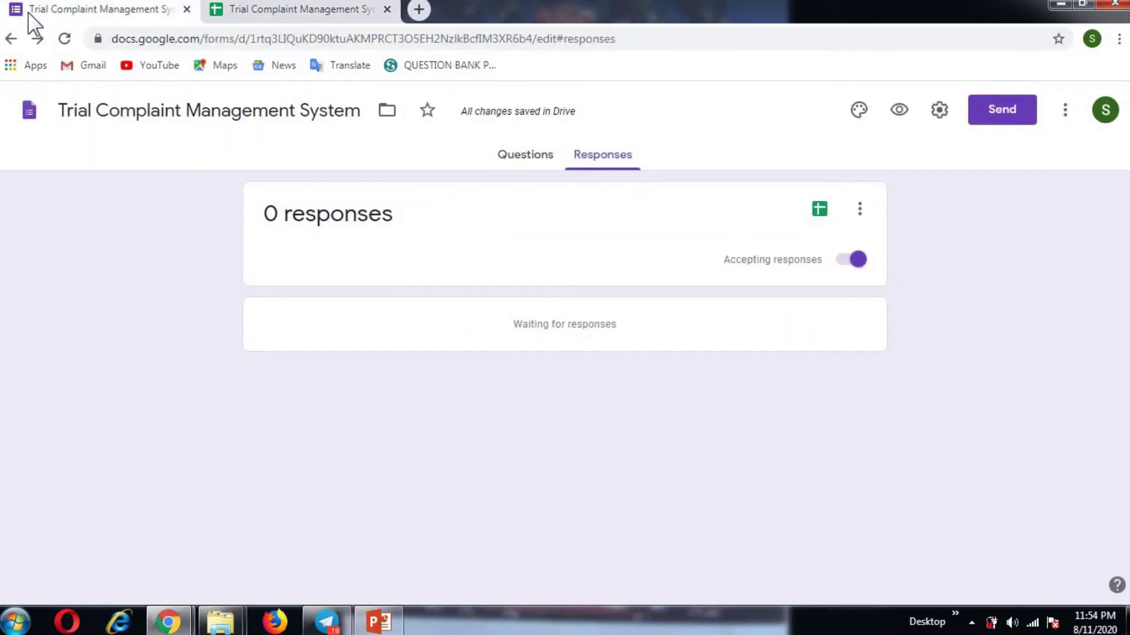
{"action": "left_click", "coordinate": [246, 17]}
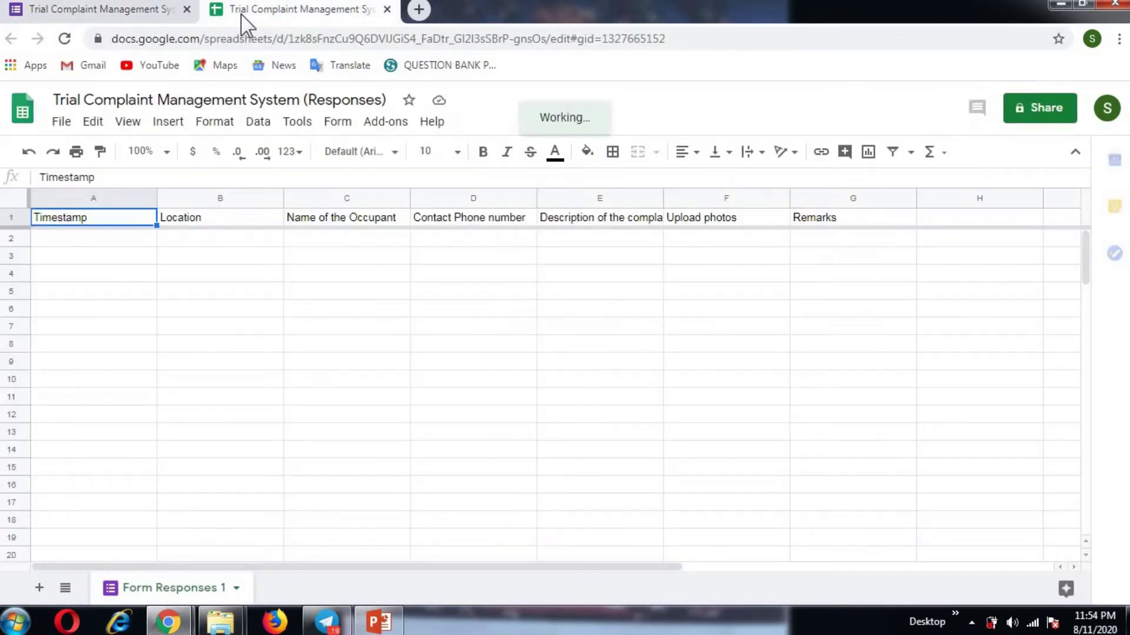
{"action": "left_click", "coordinate": [138, 20]}
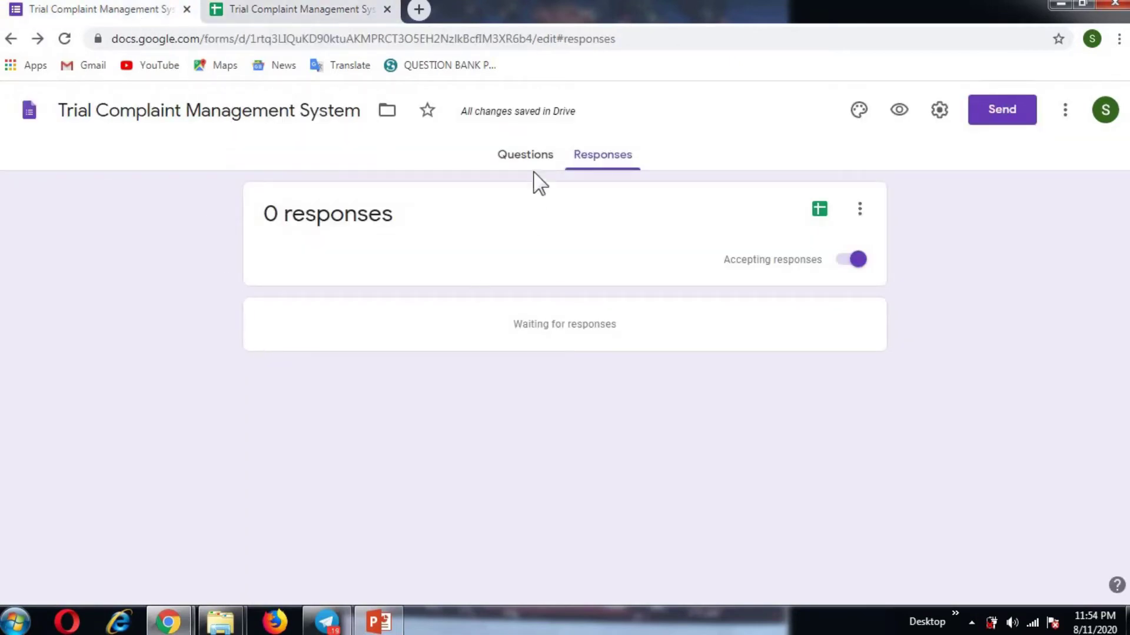
{"action": "left_click", "coordinate": [518, 165]}
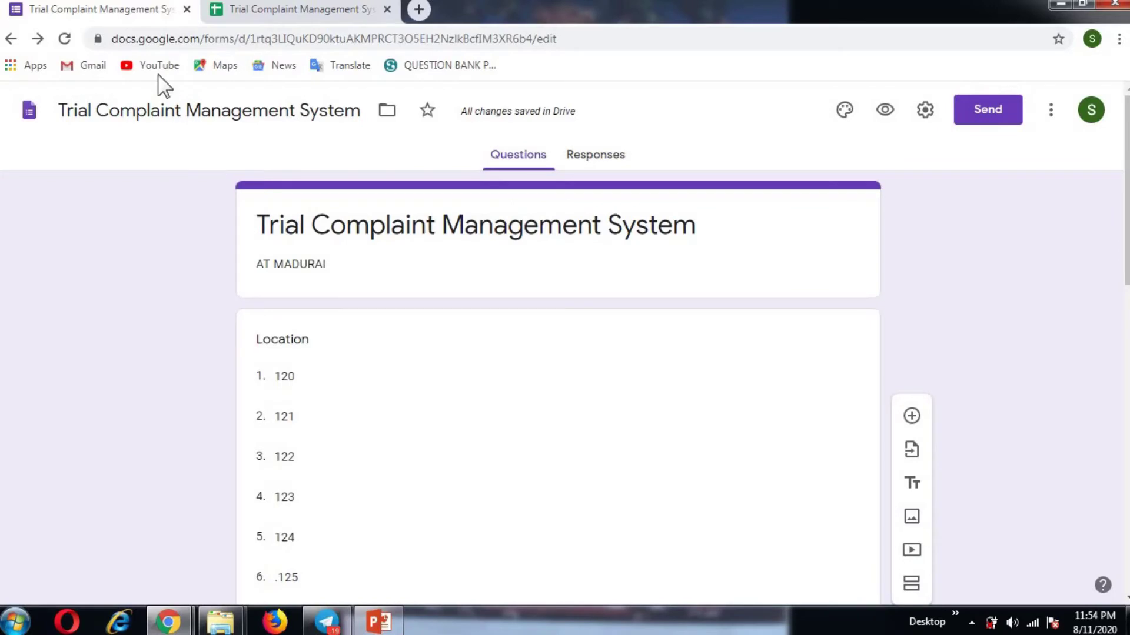
{"action": "left_click", "coordinate": [300, 12]}
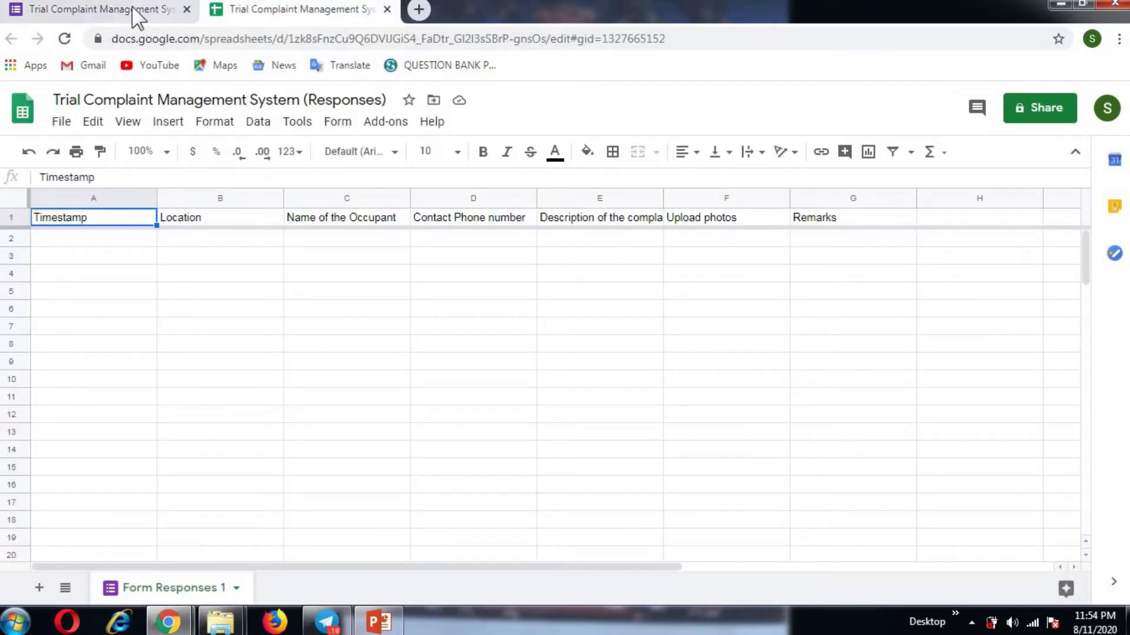
{"action": "left_click", "coordinate": [133, 11]}
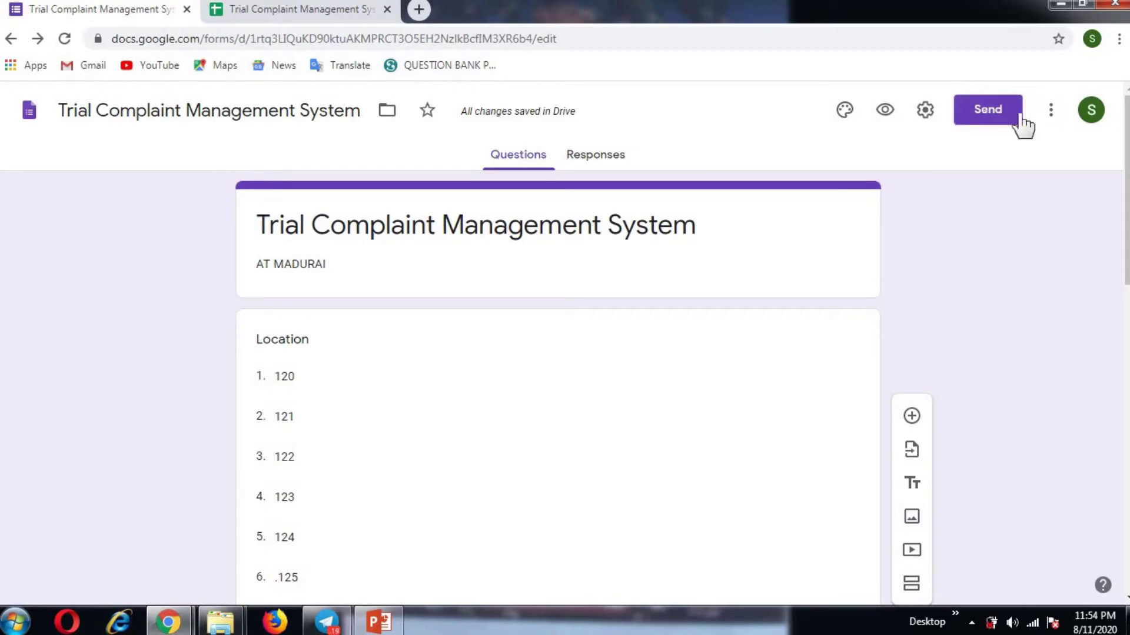
Step: Copy the complaint form's shareable link from the Send dialog, then minimise Chrome
{"action": "left_click", "coordinate": [981, 114]}
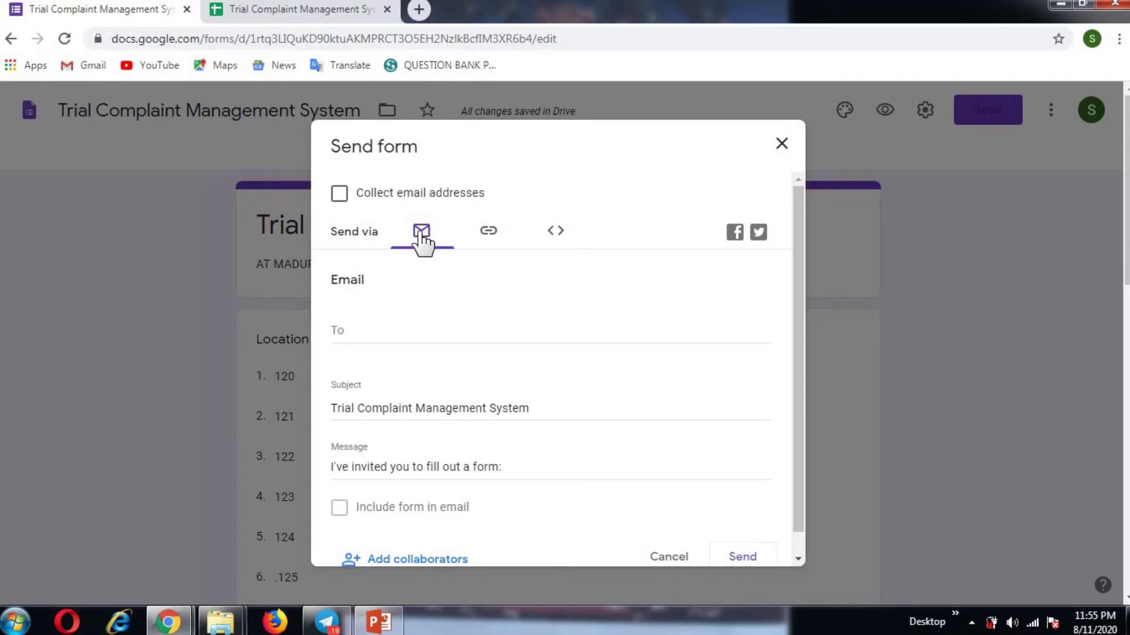
{"action": "left_click", "coordinate": [490, 233]}
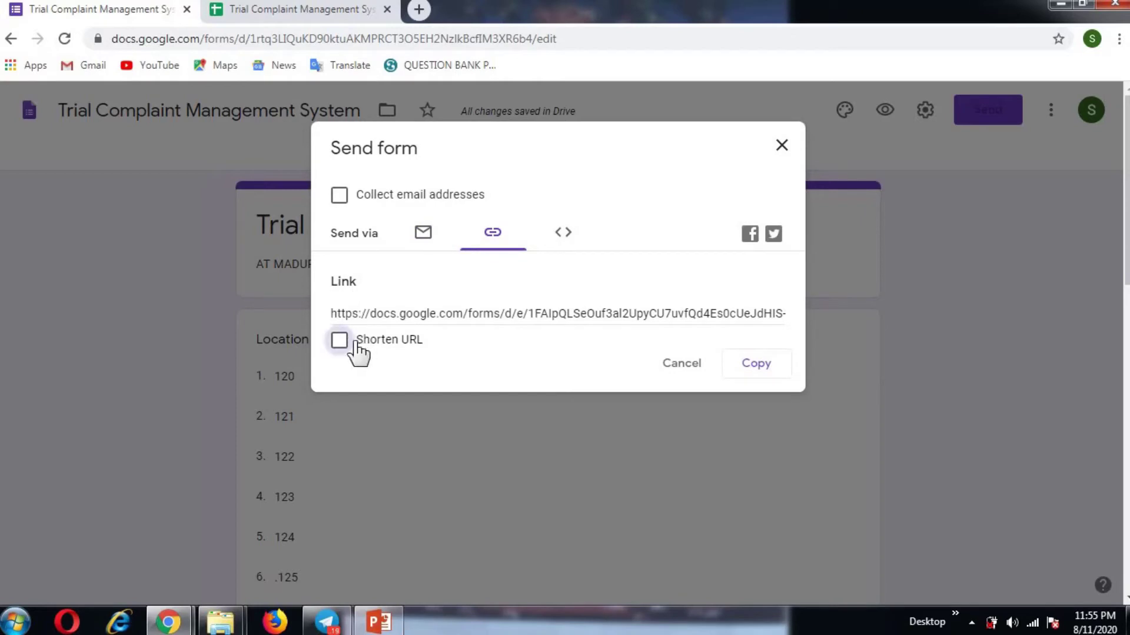
{"action": "left_click", "coordinate": [778, 372]}
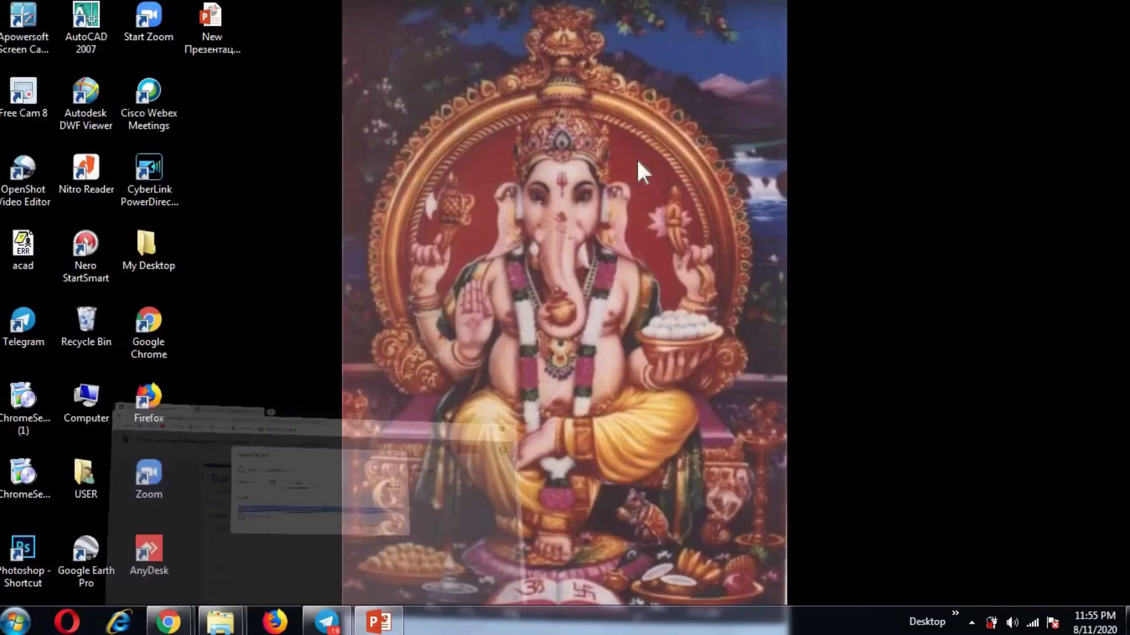
{"action": "left_click", "coordinate": [1059, 4]}
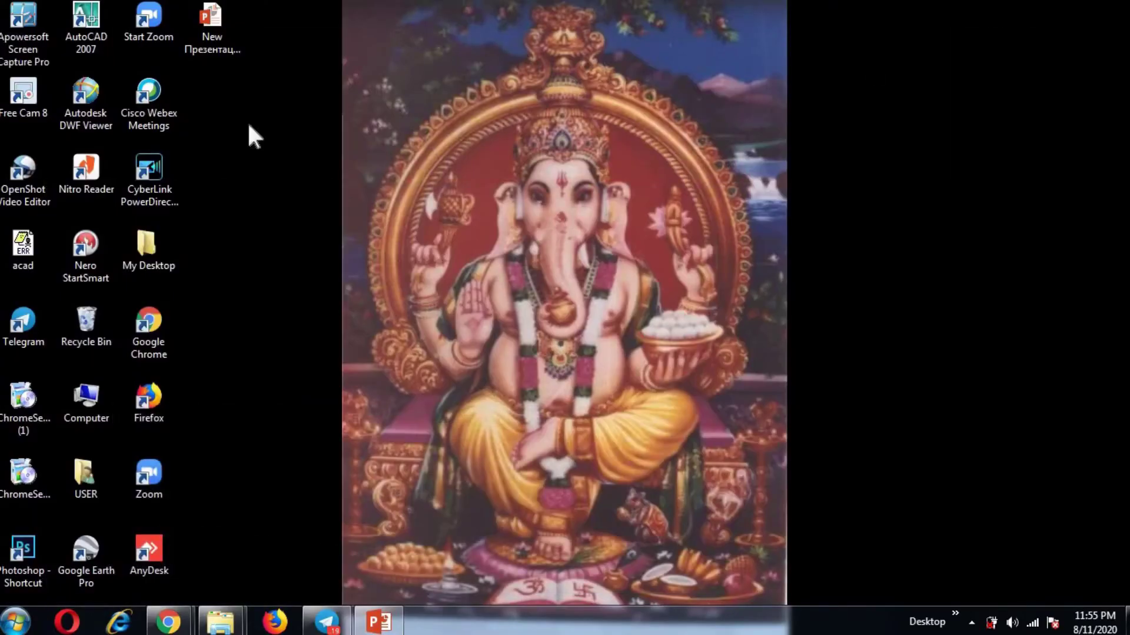
Step: Paste the copied form link into the maximised Telegram chat, send it, and minimise Telegram
{"action": "left_click", "coordinate": [320, 624]}
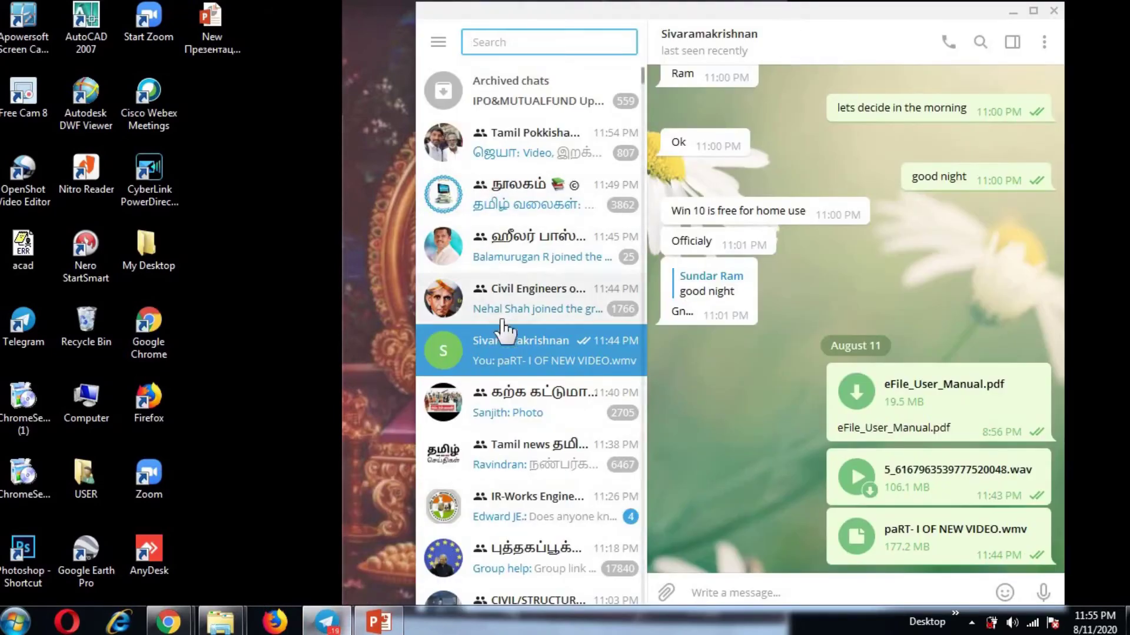
{"action": "left_click", "coordinate": [510, 355]}
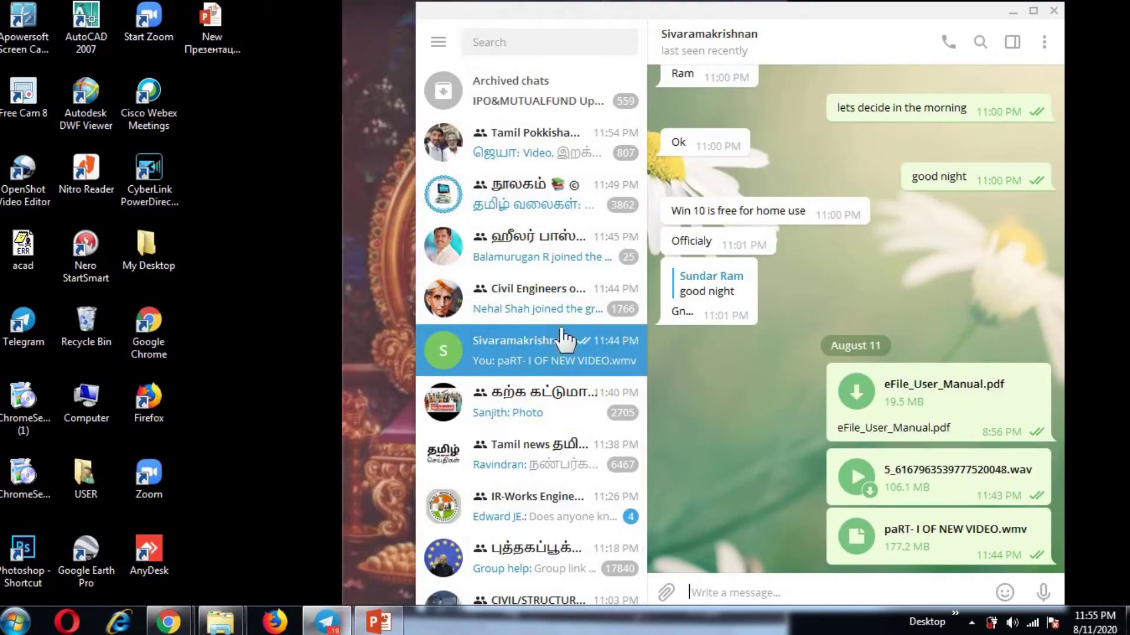
{"action": "left_click", "coordinate": [1034, 10]}
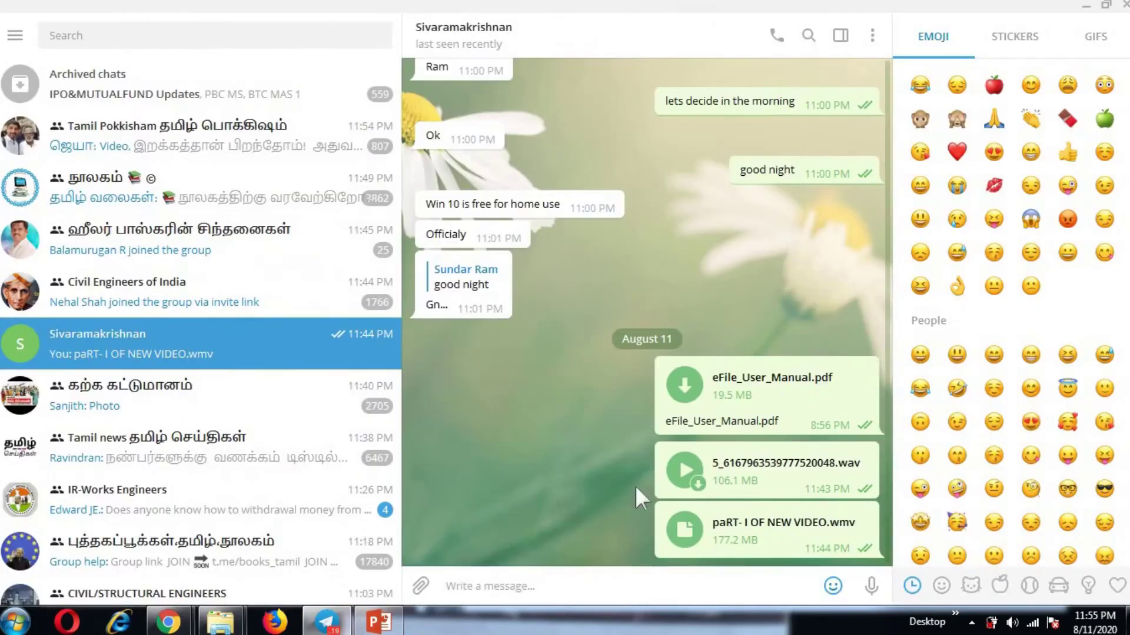
{"action": "right_click", "coordinate": [617, 581]}
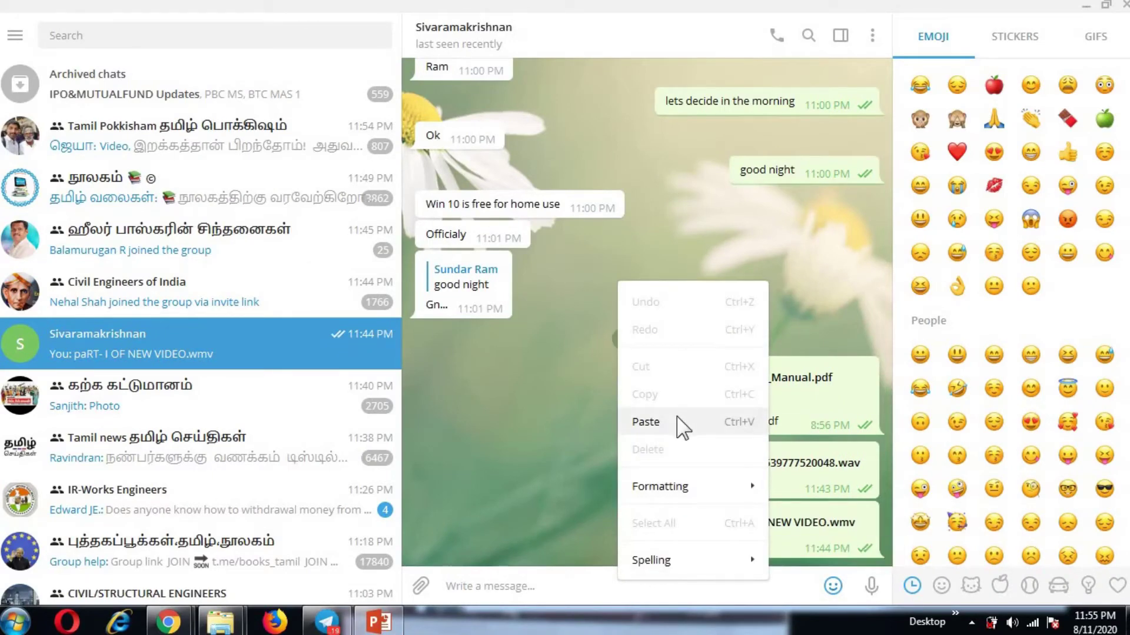
{"action": "left_click", "coordinate": [645, 421]}
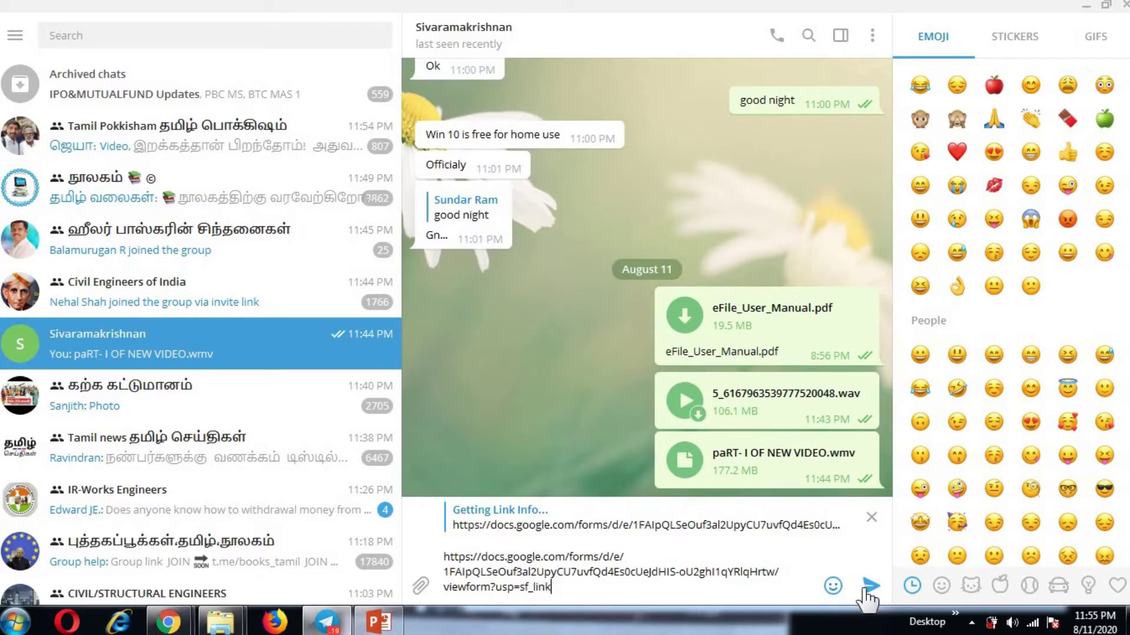
{"action": "left_click", "coordinate": [869, 586]}
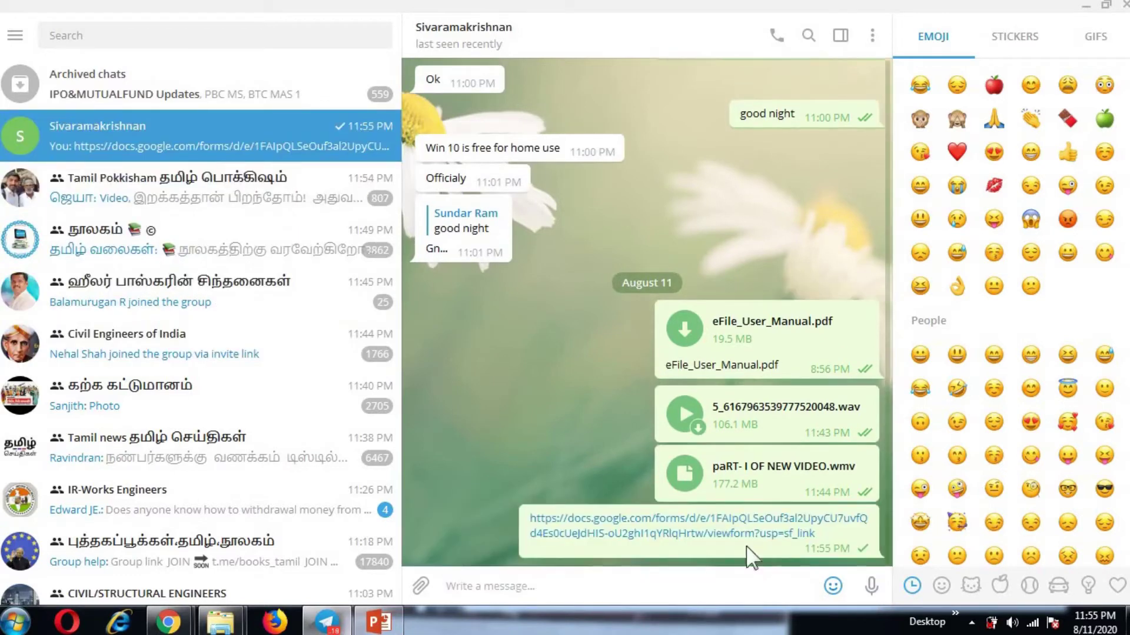
{"action": "left_click", "coordinate": [1086, 7]}
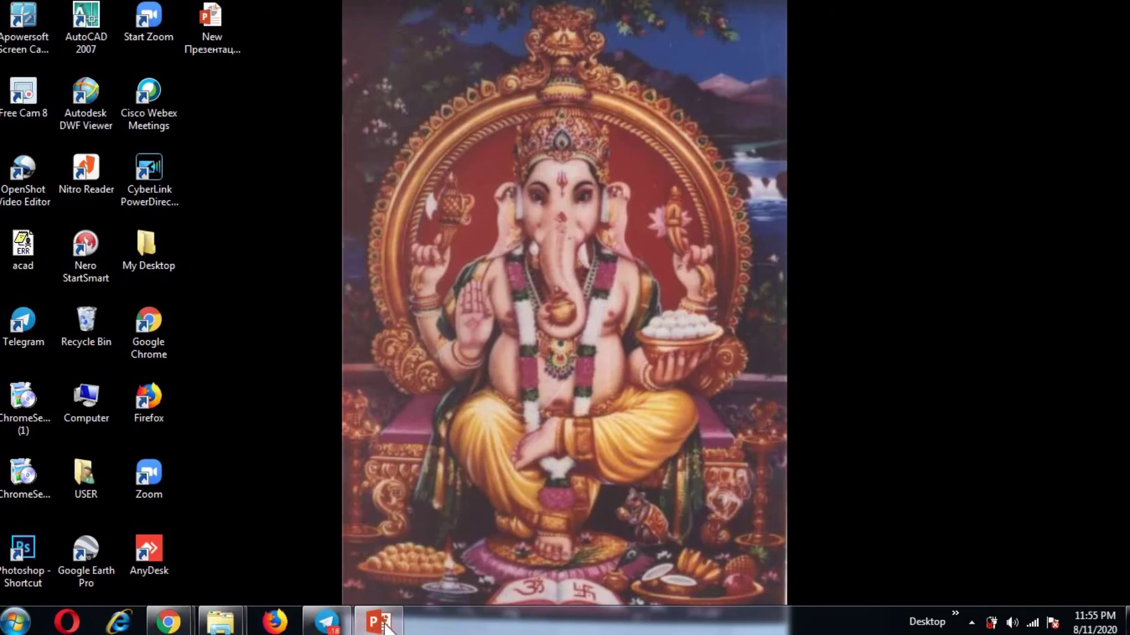
Step: Dismiss the Send form dialog and open the Share settings of the responses spreadsheet
{"action": "mouse_move", "coordinate": [167, 621]}
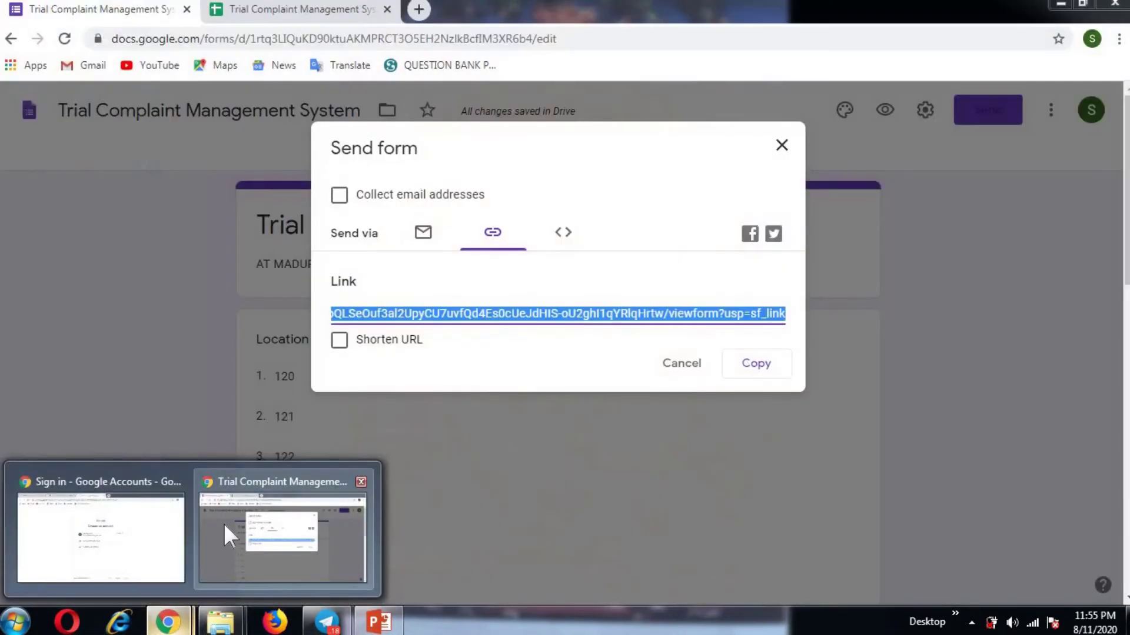
{"action": "left_click", "coordinate": [224, 524]}
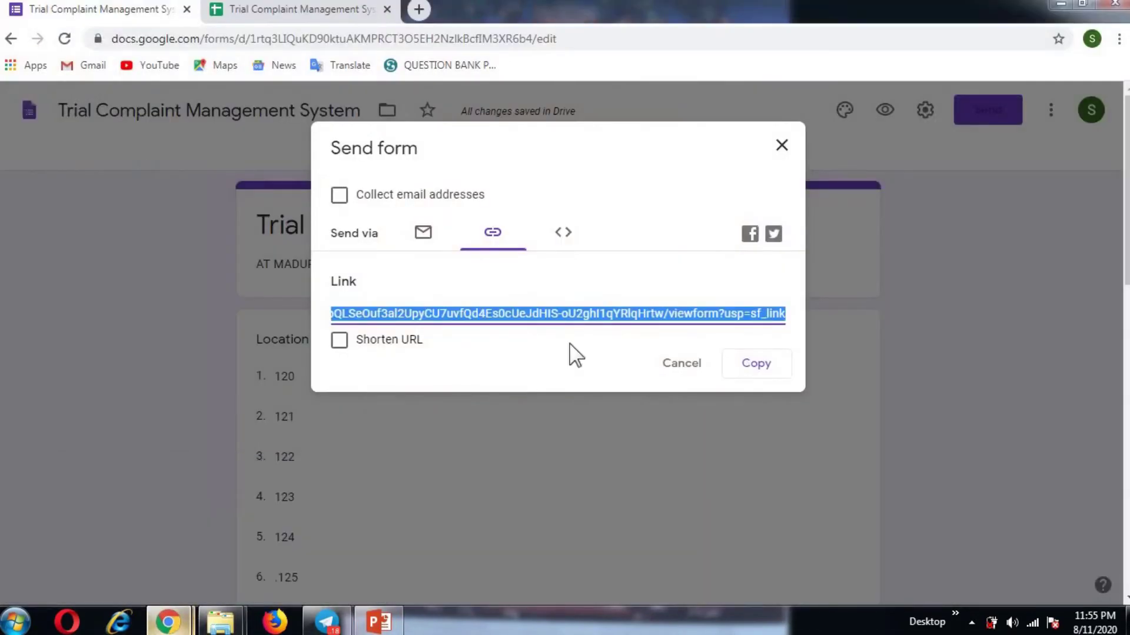
{"action": "left_click", "coordinate": [680, 366]}
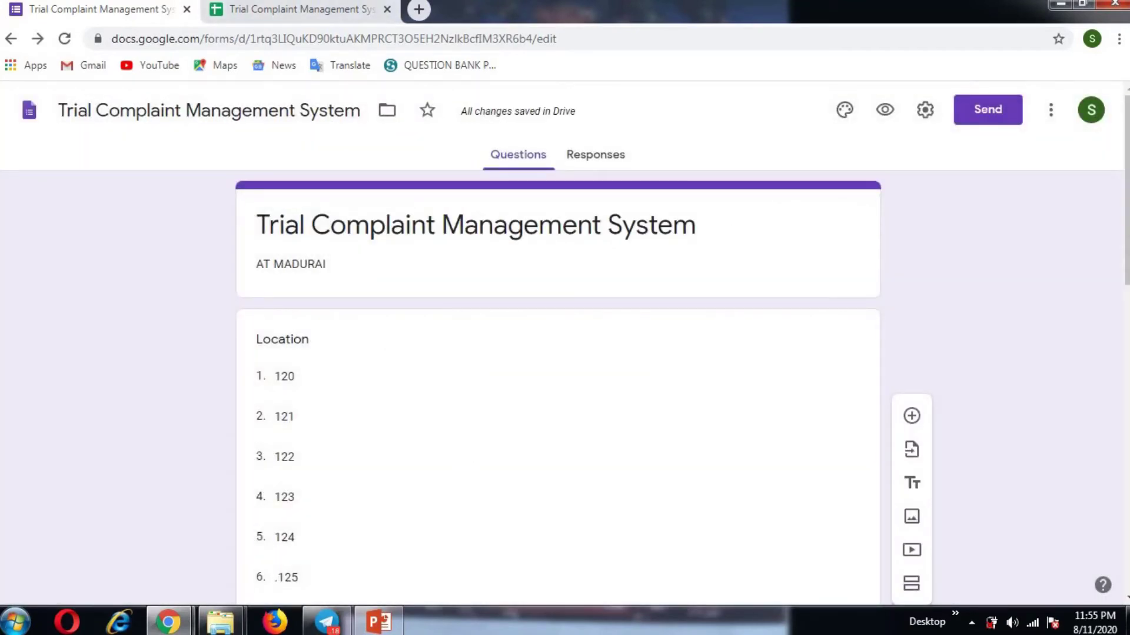
{"action": "left_click", "coordinate": [297, 10]}
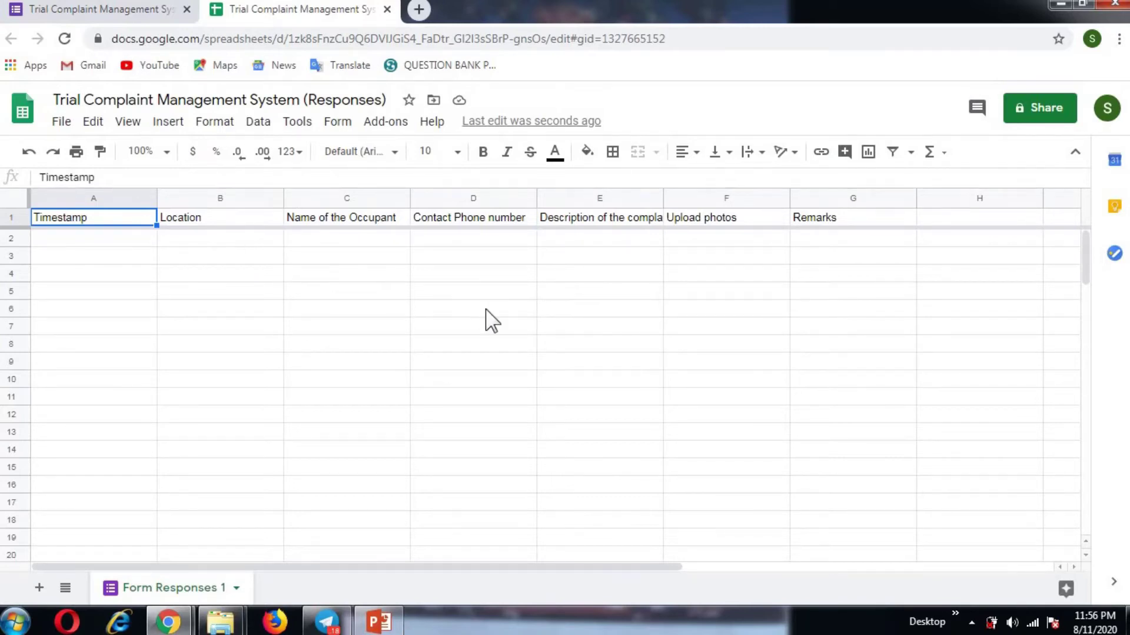
{"action": "left_click", "coordinate": [1041, 112]}
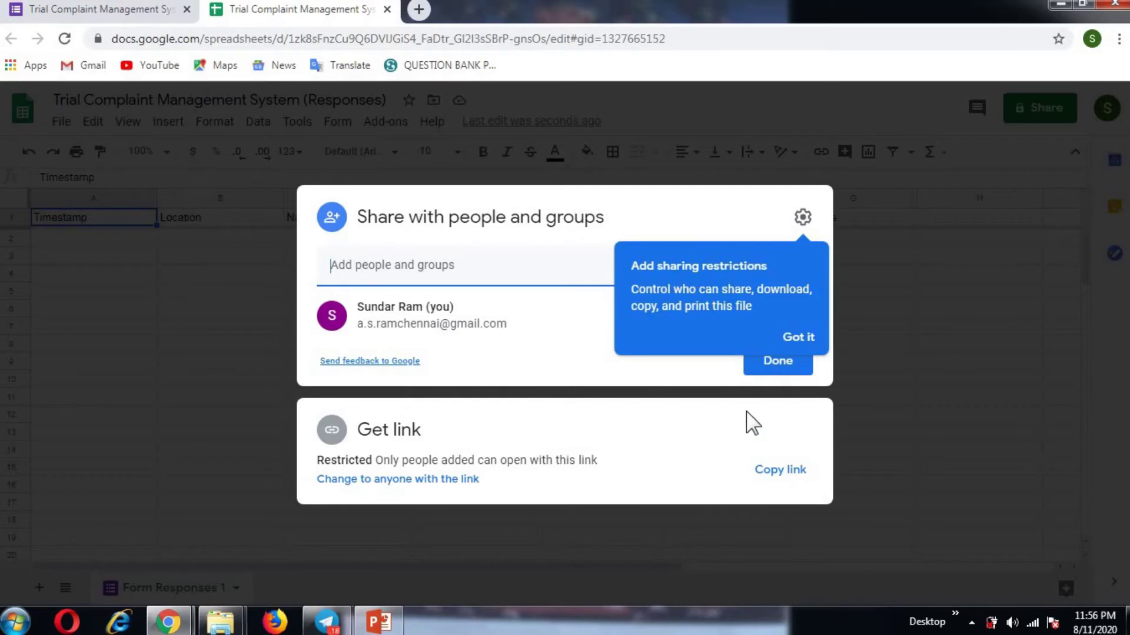
Step: Set the spreadsheet's access to Anyone with the link as Viewer, copy the link, and minimise Chrome
{"action": "left_click", "coordinate": [775, 348]}
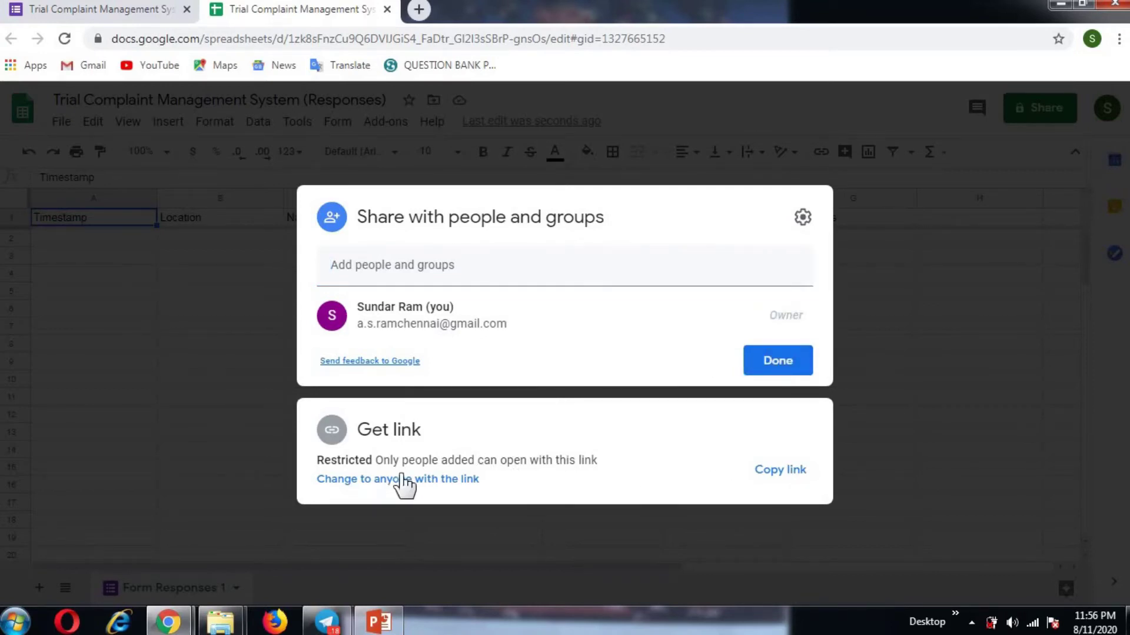
{"action": "left_click", "coordinate": [761, 470]}
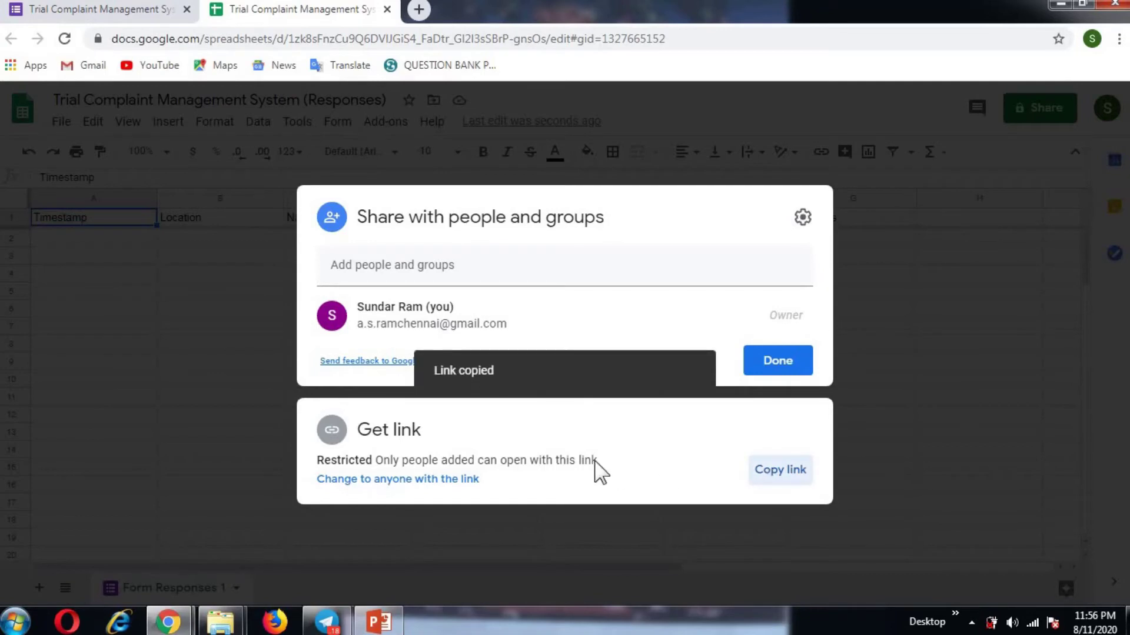
{"action": "left_click", "coordinate": [435, 481]}
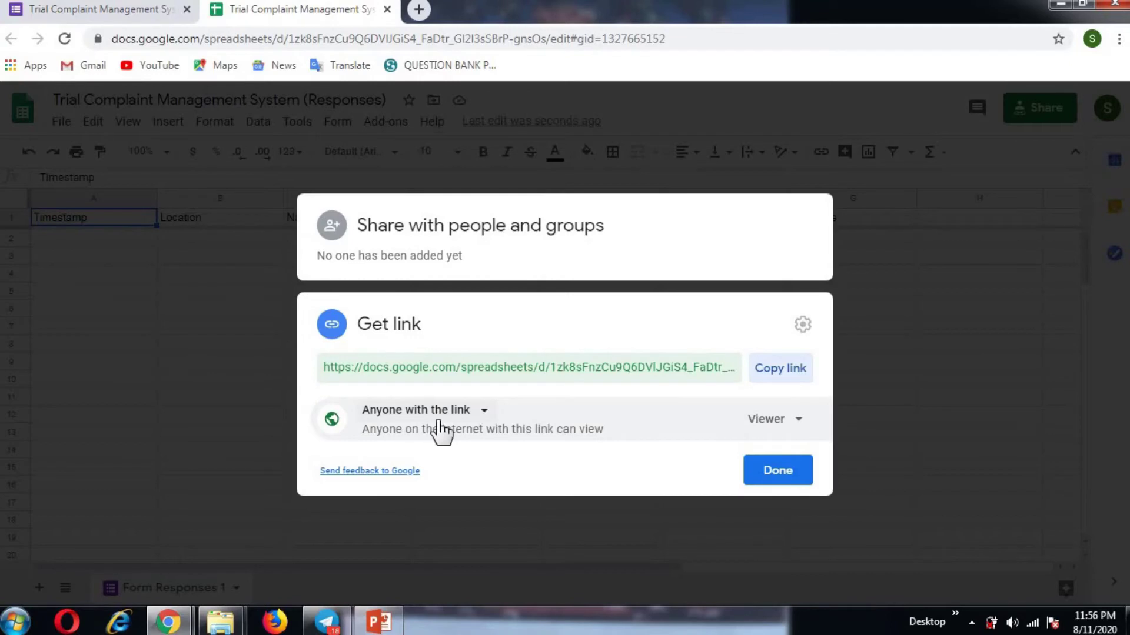
{"action": "left_click", "coordinate": [800, 428]}
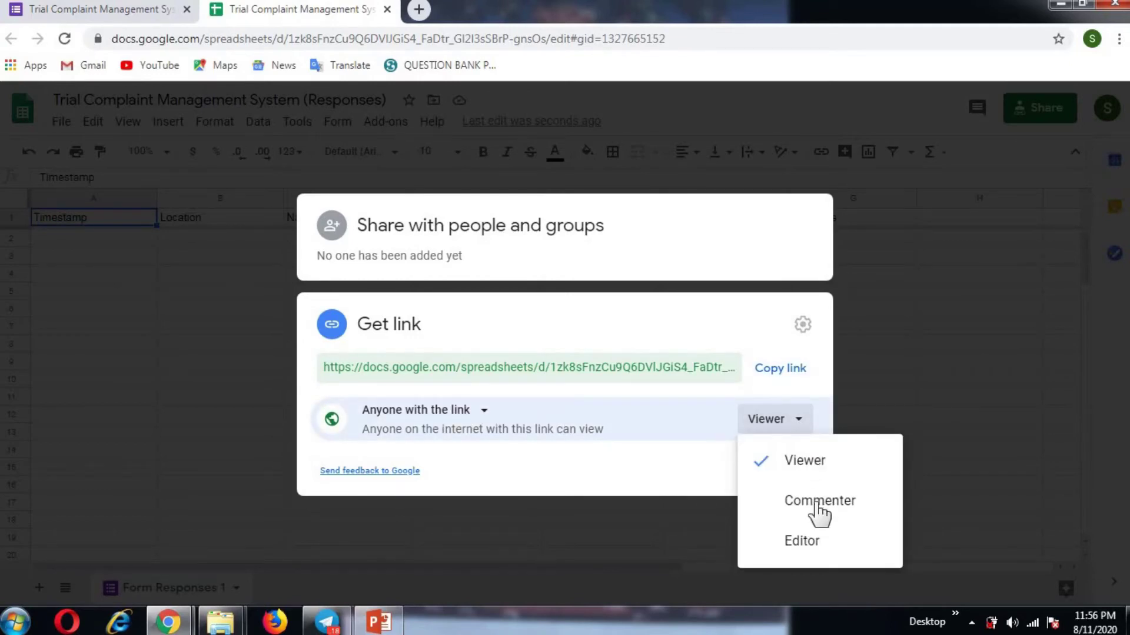
{"action": "left_click", "coordinate": [811, 464]}
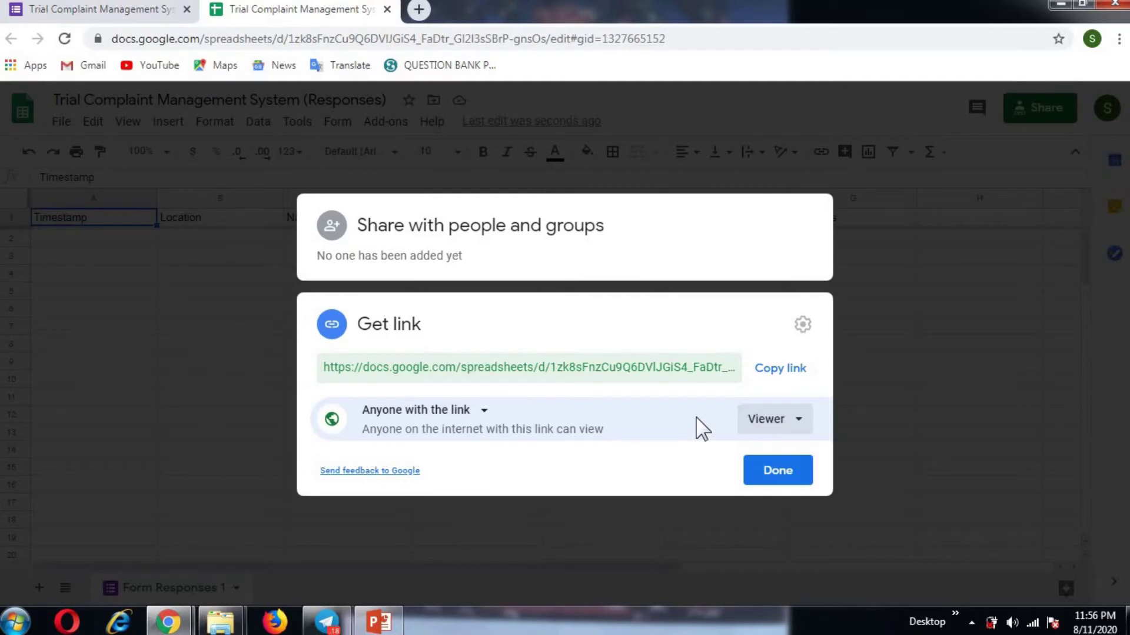
{"action": "left_click", "coordinate": [783, 370]}
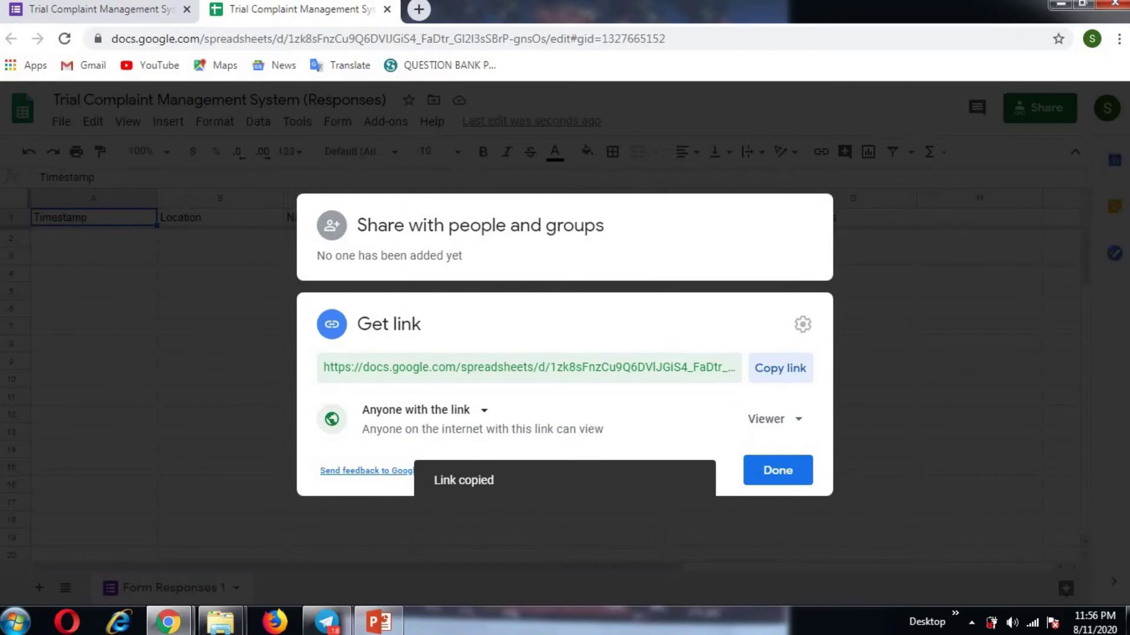
{"action": "left_click", "coordinate": [1061, 5]}
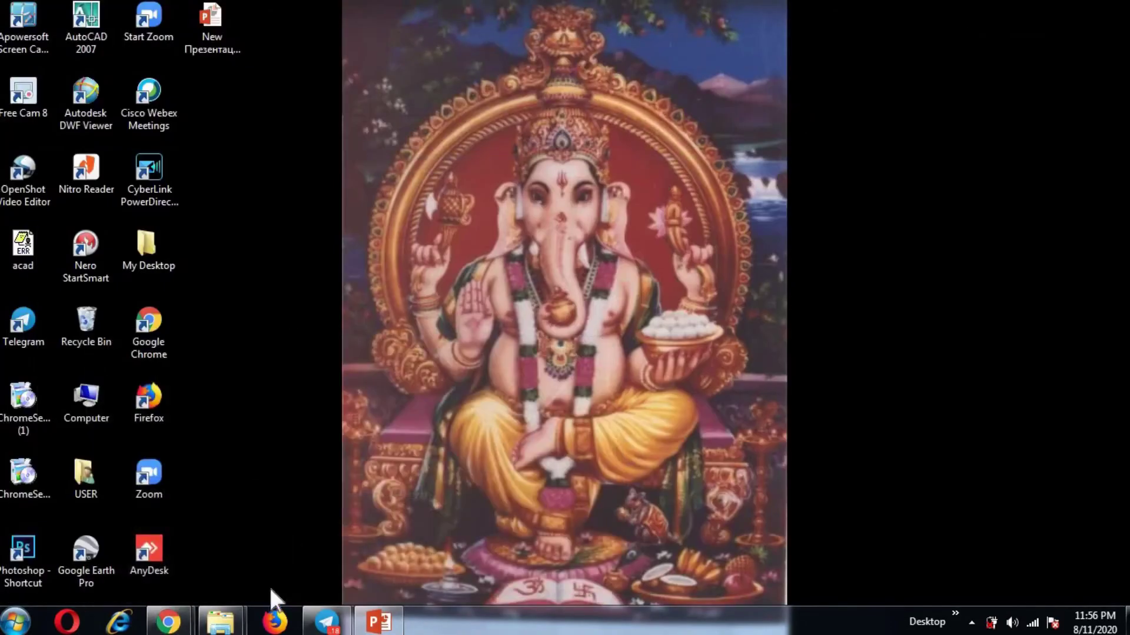
Step: Send the spreadsheet link in the Telegram chat, then open the shared complaint form link in Chrome
{"action": "left_click", "coordinate": [326, 622]}
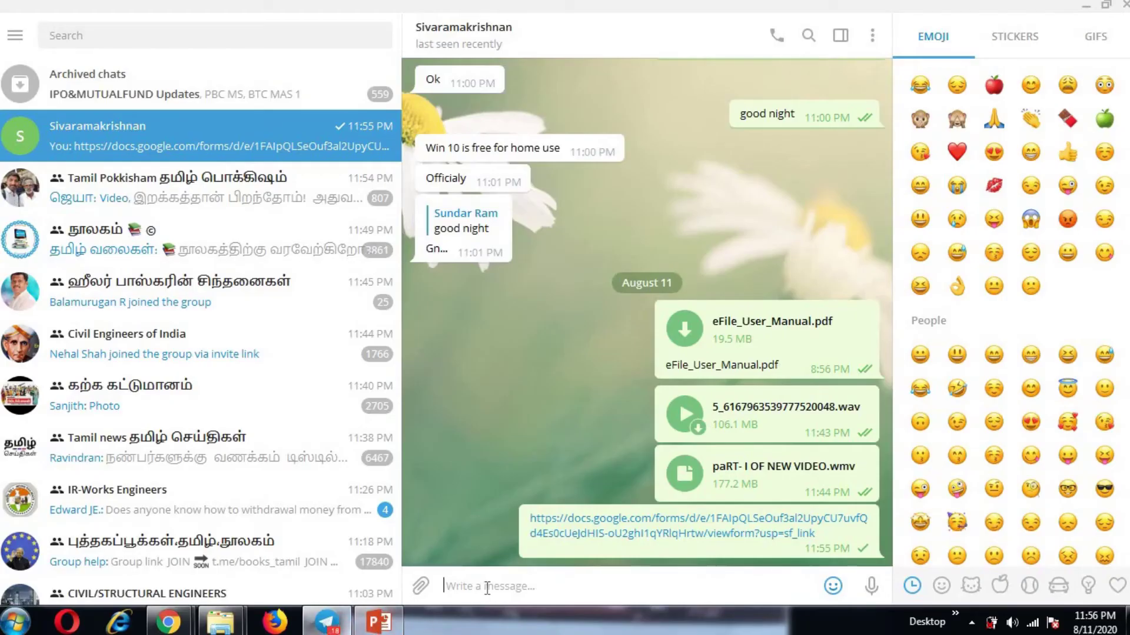
{"action": "key", "text": "ctrl+v"}
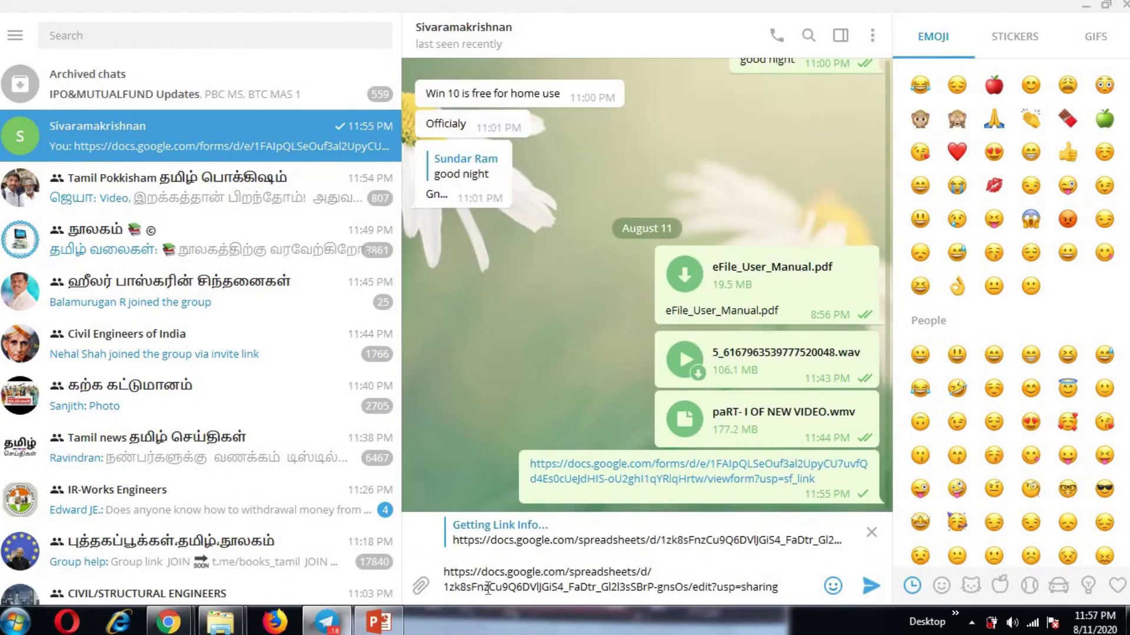
{"action": "key", "text": "Return"}
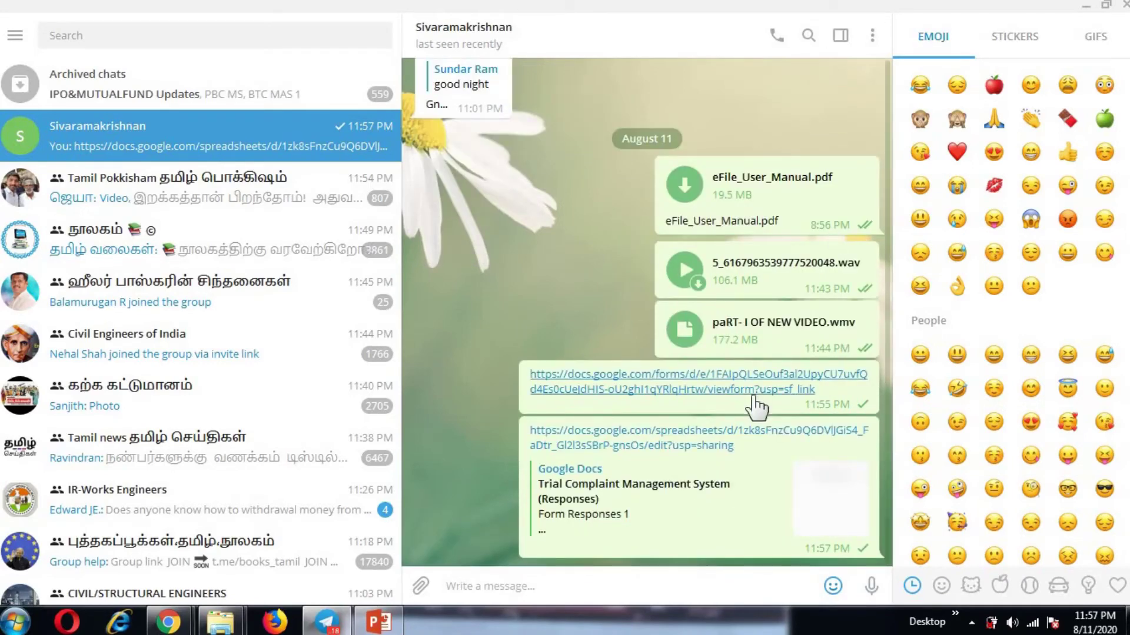
{"action": "left_click", "coordinate": [730, 390]}
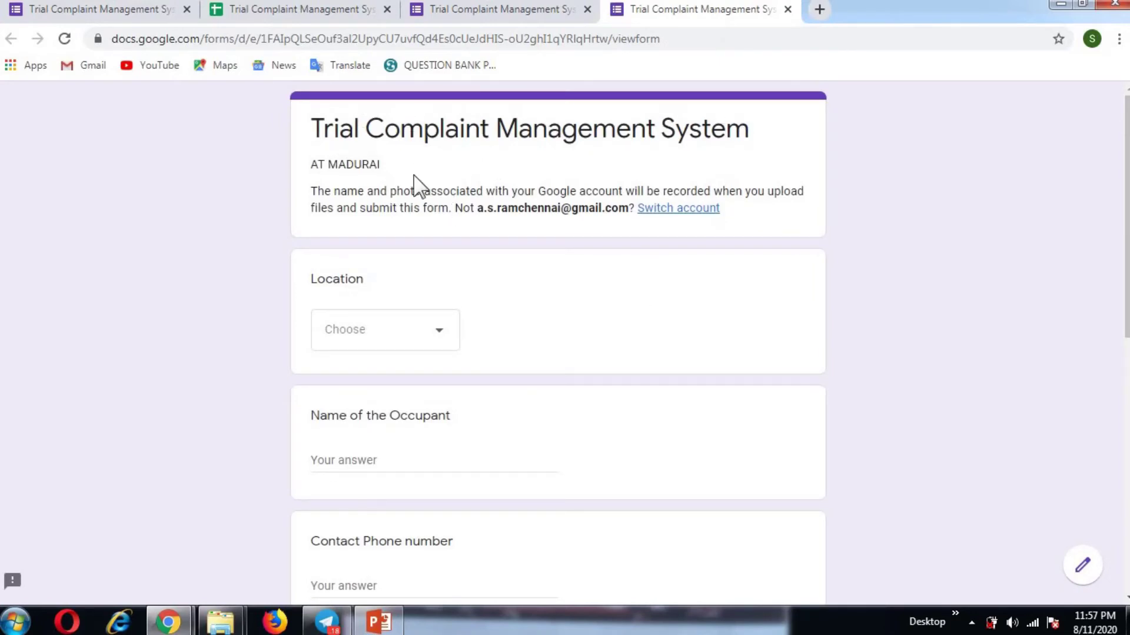
Step: Choose location 120 and fill in the occupant's name and contact phone number
{"action": "left_click", "coordinate": [436, 345]}
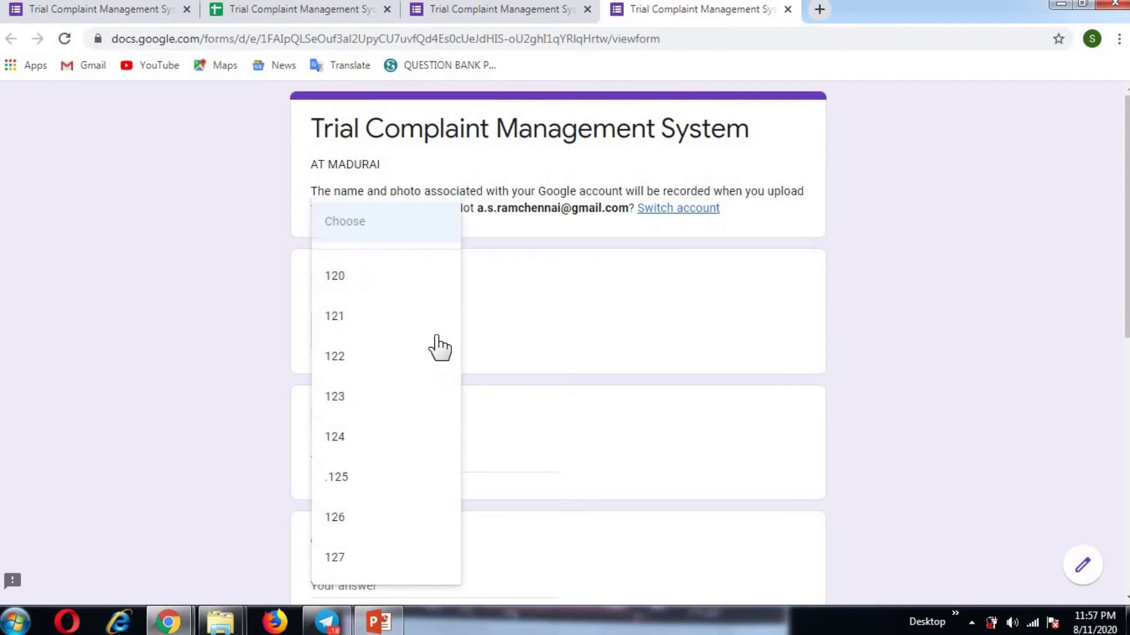
{"action": "left_click", "coordinate": [393, 277]}
{"action": "scroll", "coordinate": [491, 337], "scroll_direction": "down", "scroll_amount": 1}
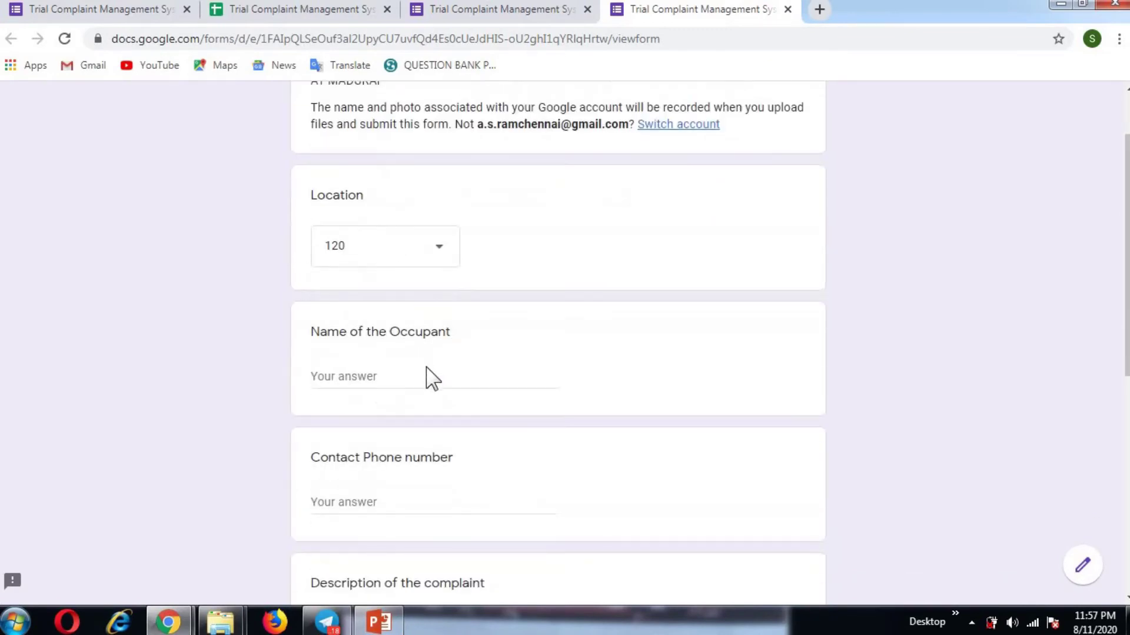
{"action": "left_click", "coordinate": [418, 370]}
{"action": "type", "text": "Sund"}
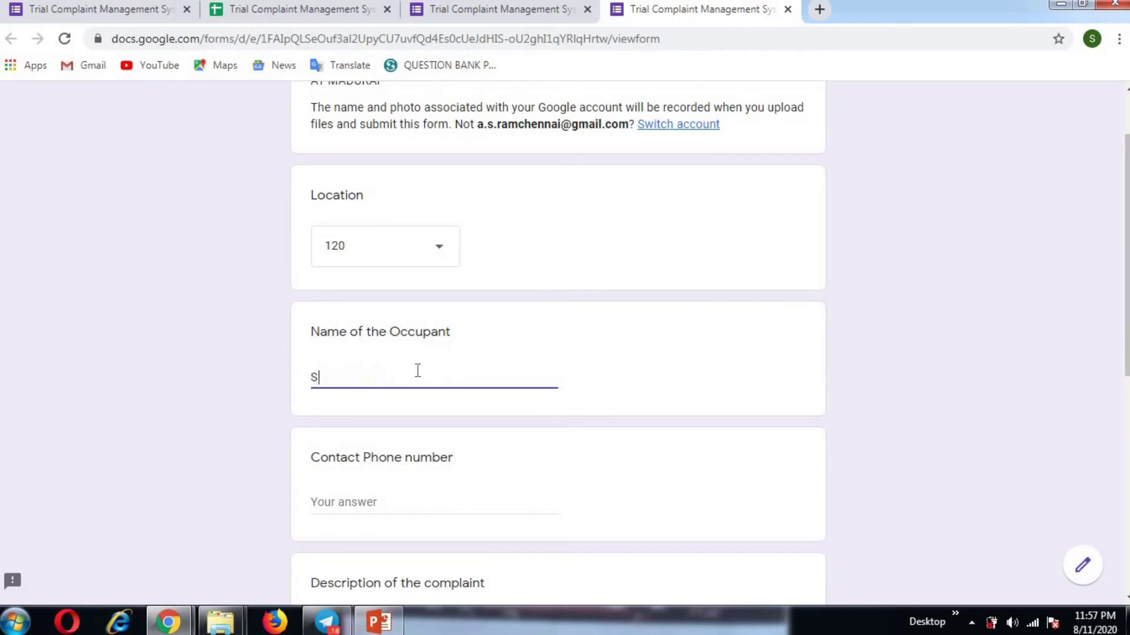
{"action": "left_click", "coordinate": [393, 503]}
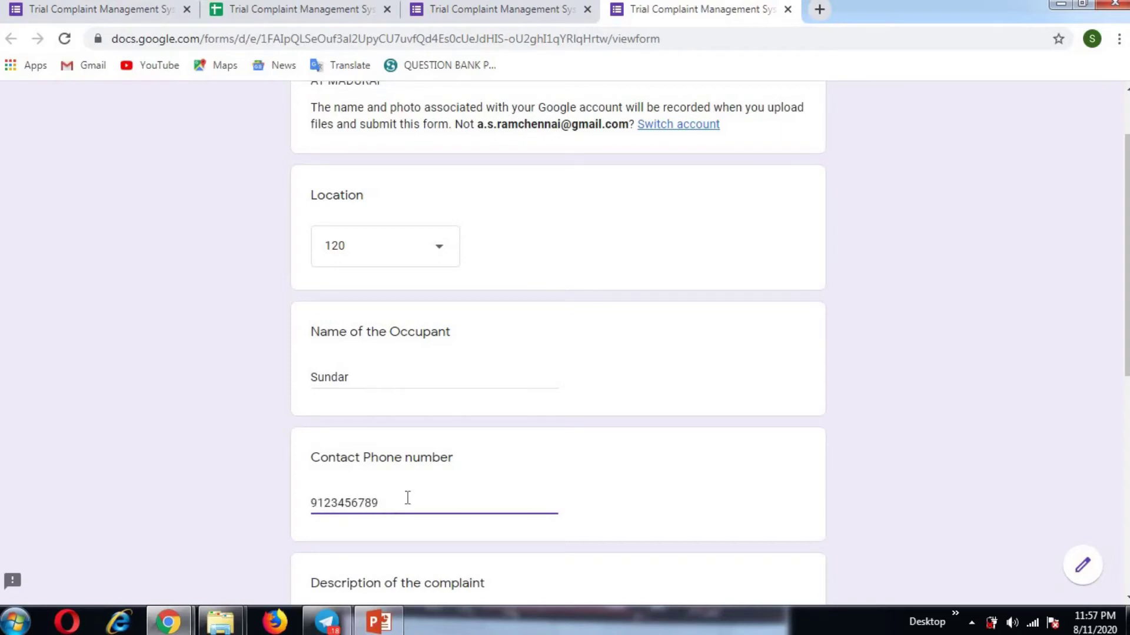
Step: Enter 'Main door not closing properly' and remark 'Very urgent kindly attend it at the earliest', then submit
{"action": "scroll", "coordinate": [406, 497], "scroll_direction": "down", "scroll_amount": 3}
{"action": "left_click", "coordinate": [413, 457]}
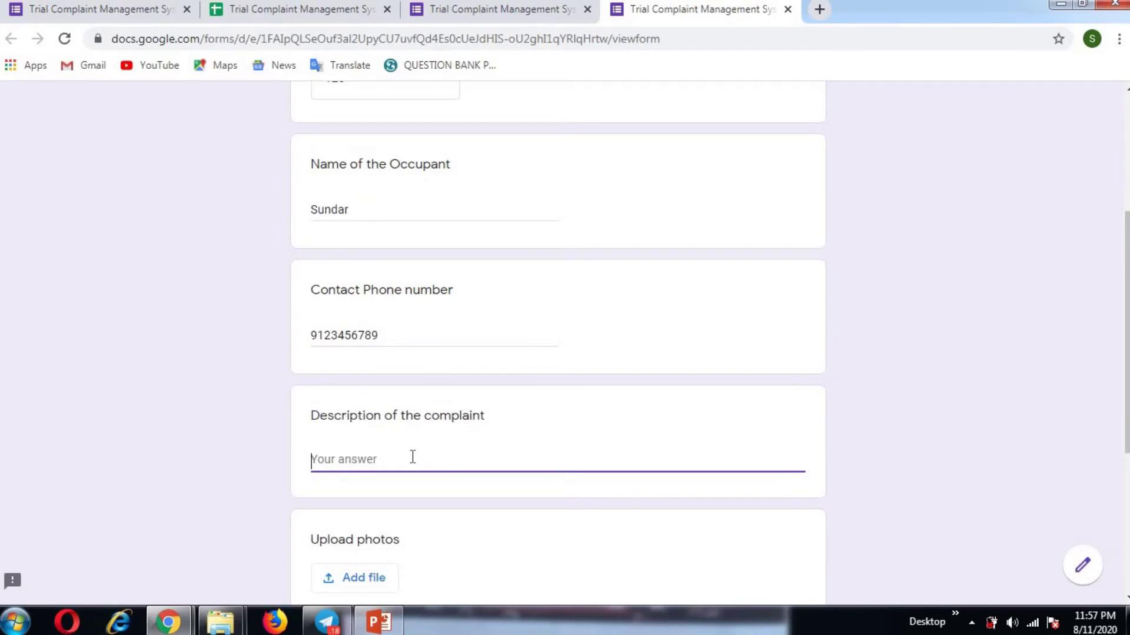
{"action": "type", "text": "MAin d"}
{"action": "key", "text": "BackSpace"}
{"action": "key", "text": "BackSpace"}
{"action": "key", "text": "BackSpace"}
{"action": "key", "text": "BackSpace"}
{"action": "key", "text": "BackSpace"}
{"action": "type", "text": "ain door not closing"}
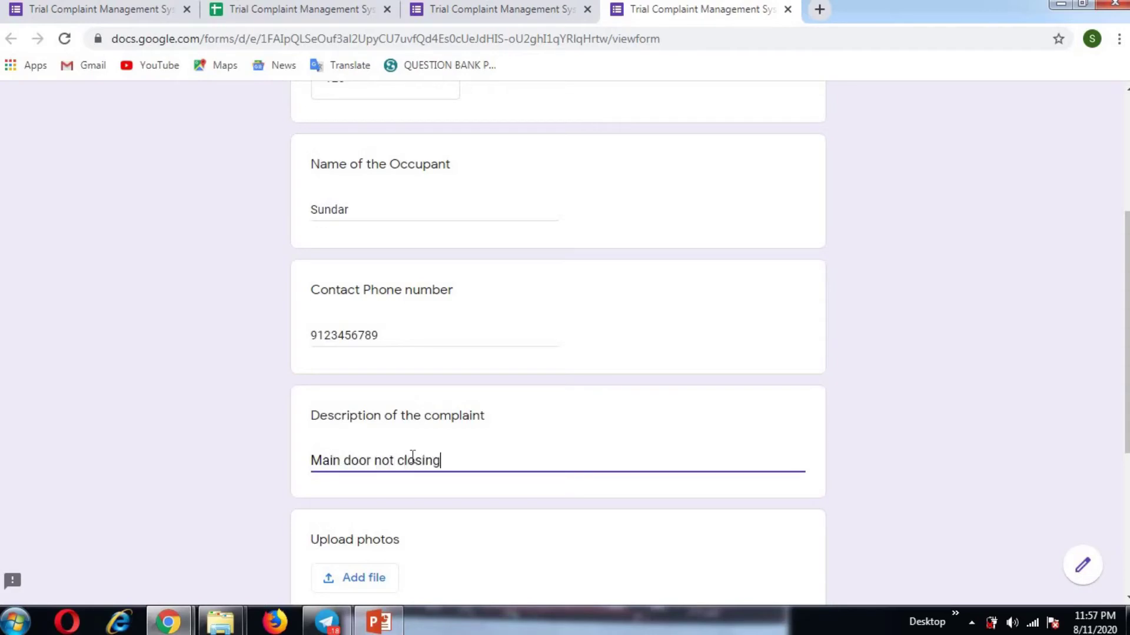
{"action": "type", "text": " properly"}
{"action": "scroll", "coordinate": [465, 459], "scroll_direction": "down", "scroll_amount": 3}
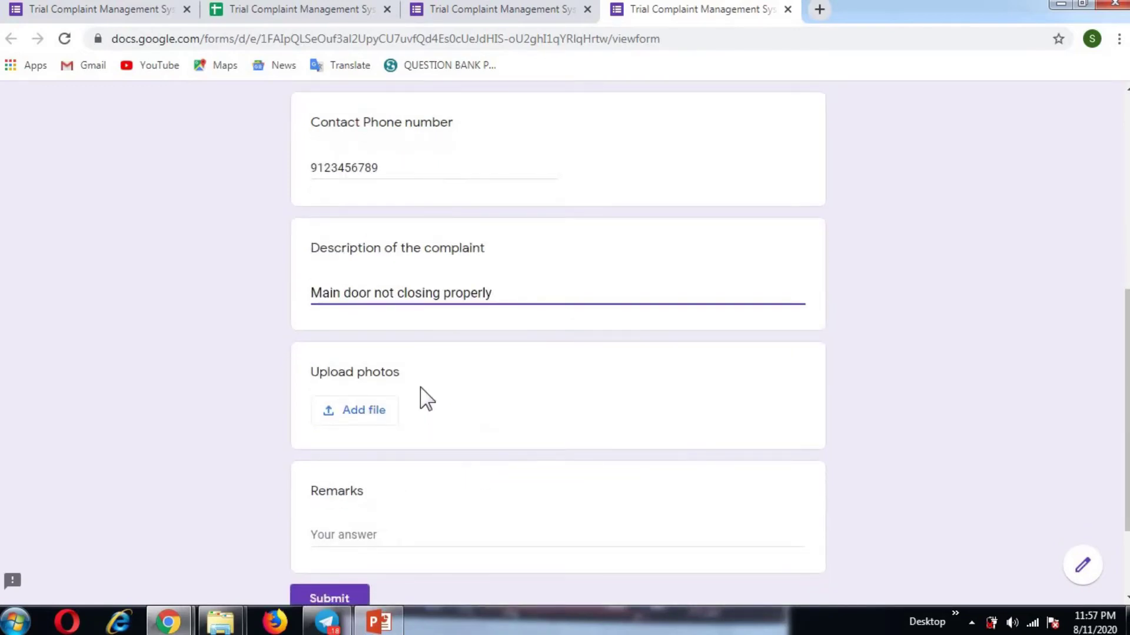
{"action": "scroll", "coordinate": [411, 399], "scroll_direction": "down", "scroll_amount": 2}
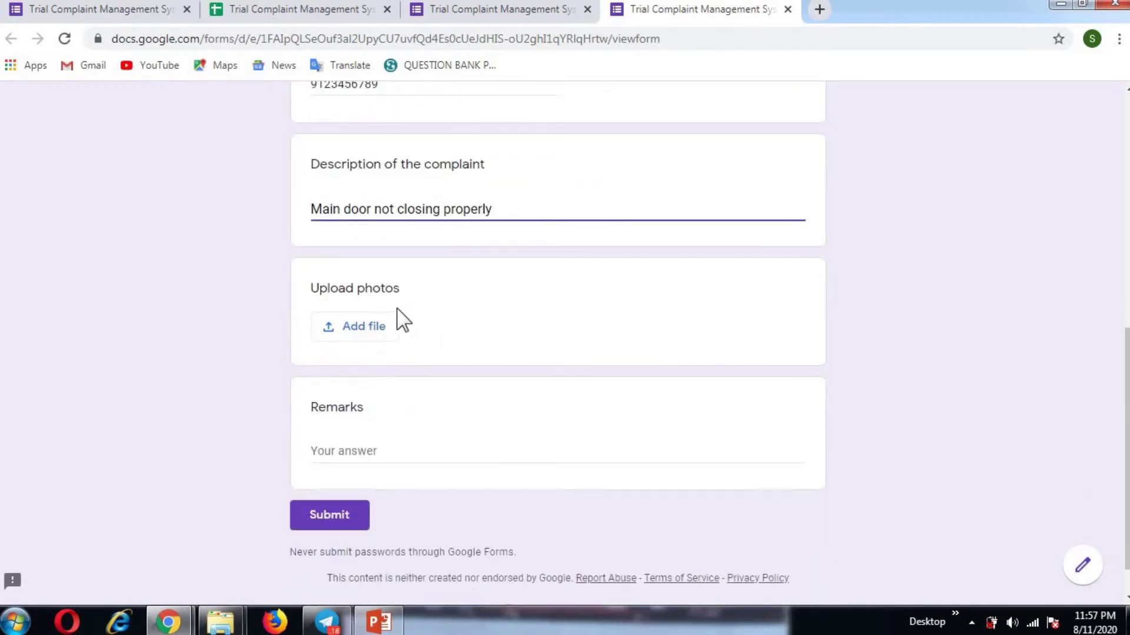
{"action": "left_click", "coordinate": [424, 451]}
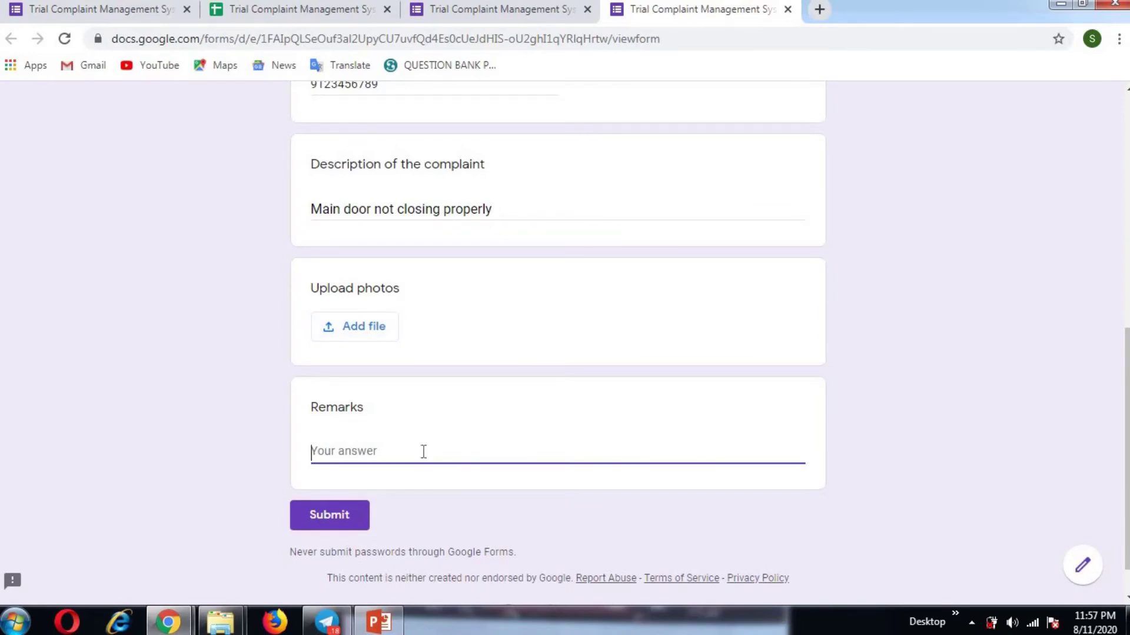
{"action": "type", "text": "Very urgent kin"}
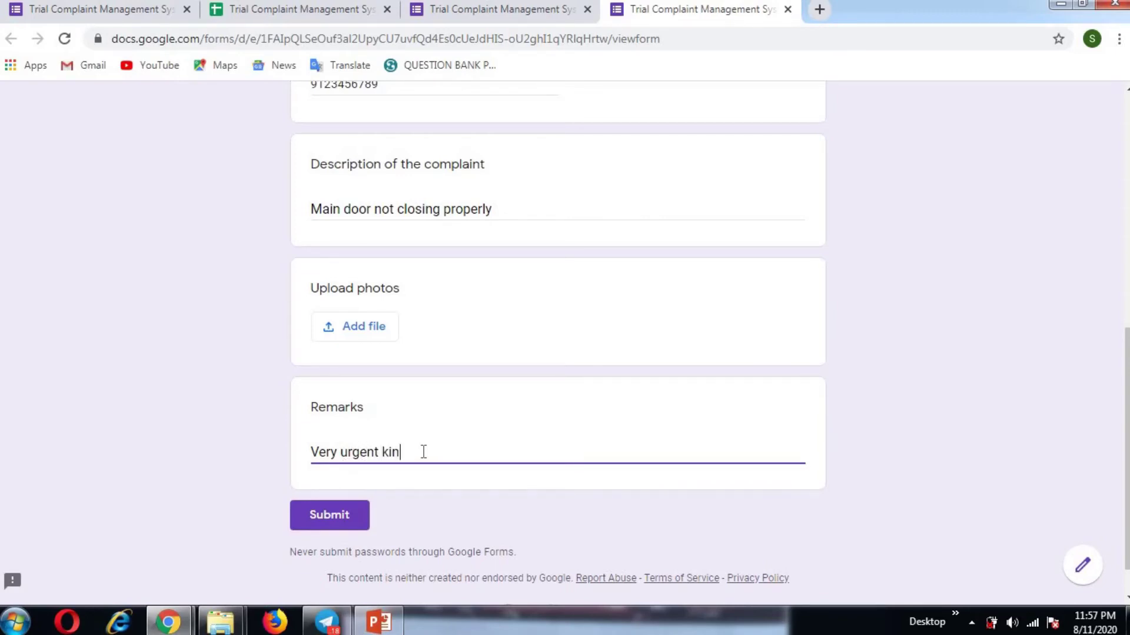
{"action": "type", "text": "dly attend it at the earliest"}
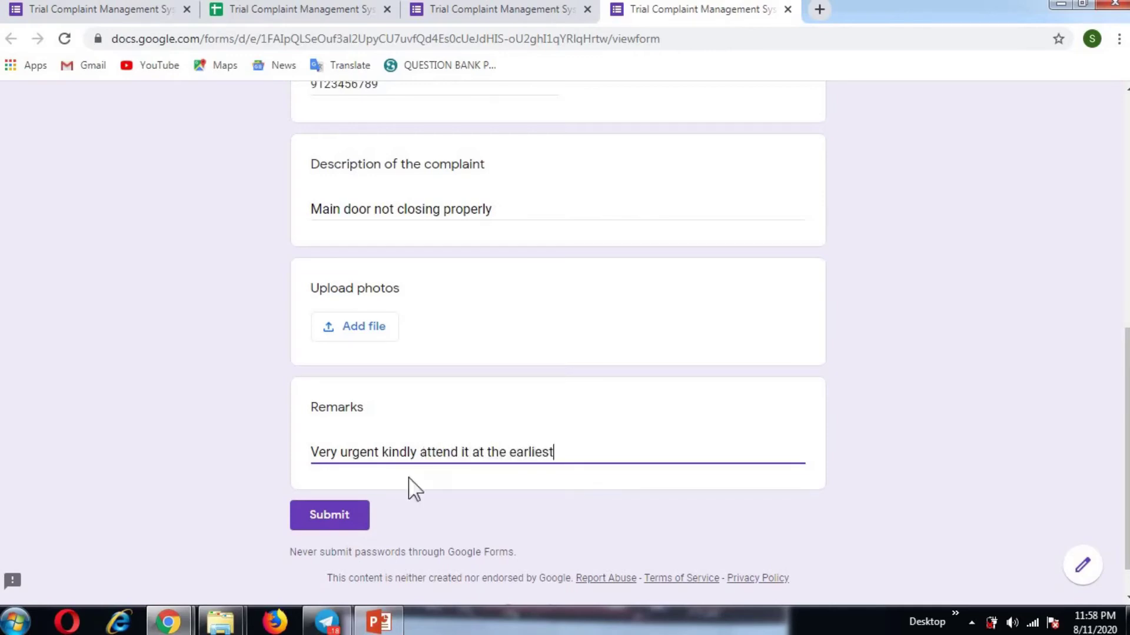
{"action": "left_click", "coordinate": [348, 518]}
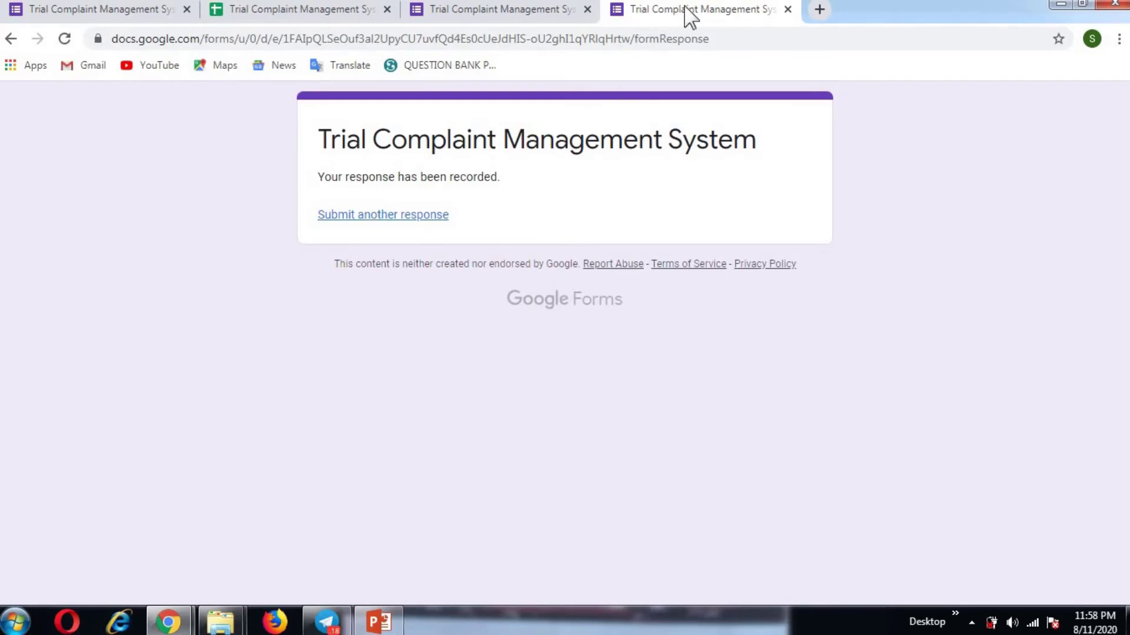
Step: Open the responses spreadsheet from its Telegram link to see the location 120 complaint row
{"action": "left_click", "coordinate": [327, 622]}
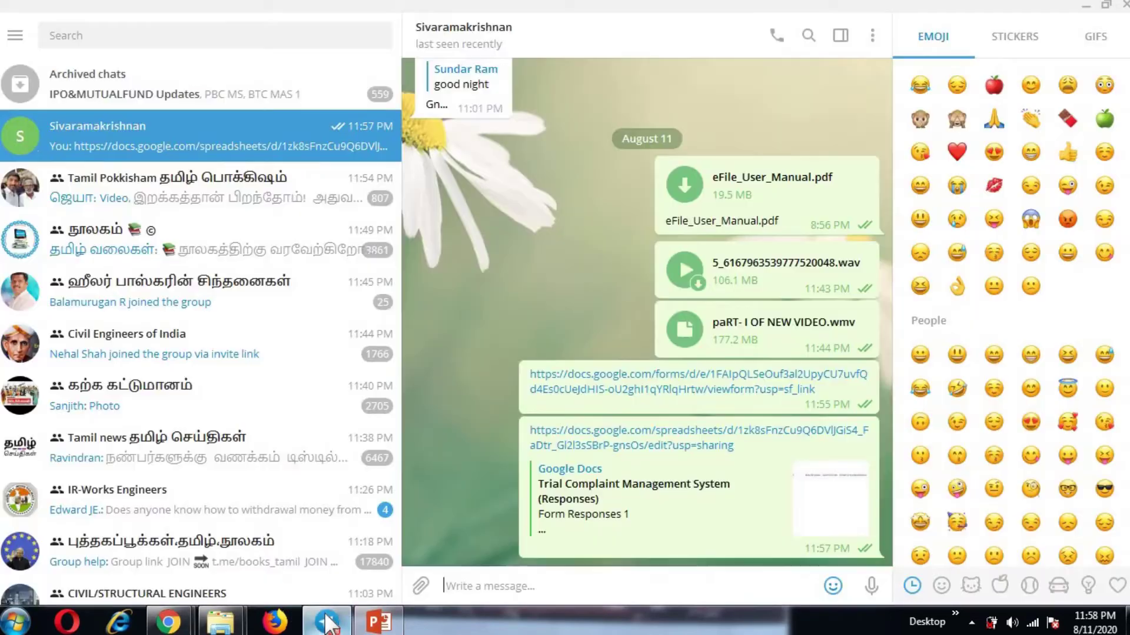
{"action": "left_click", "coordinate": [547, 443]}
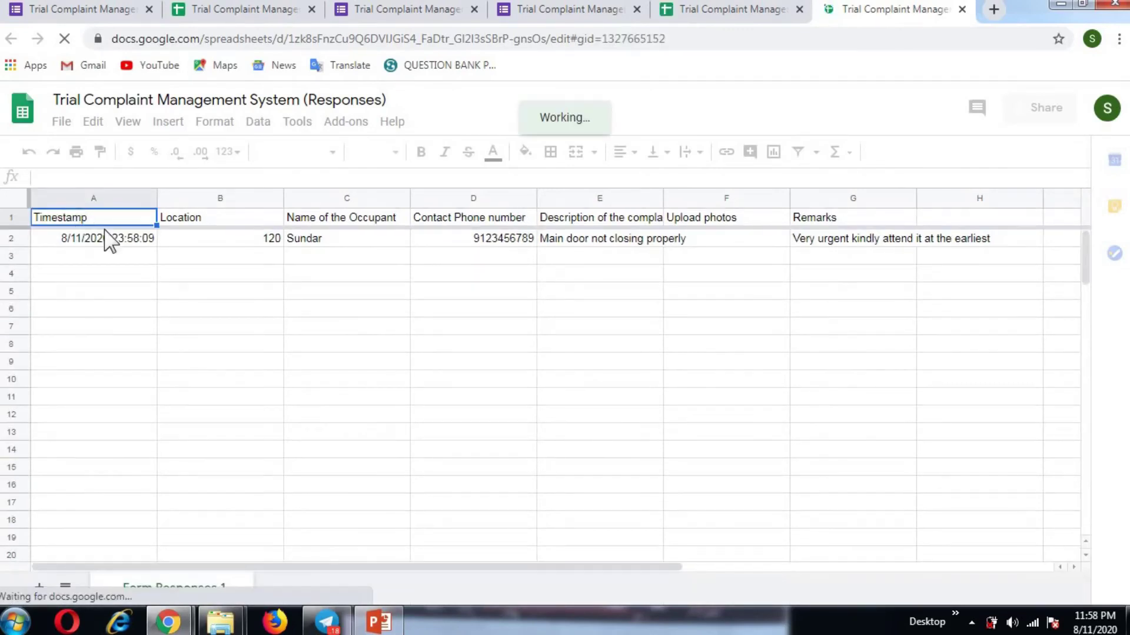
{"action": "left_click", "coordinate": [122, 241]}
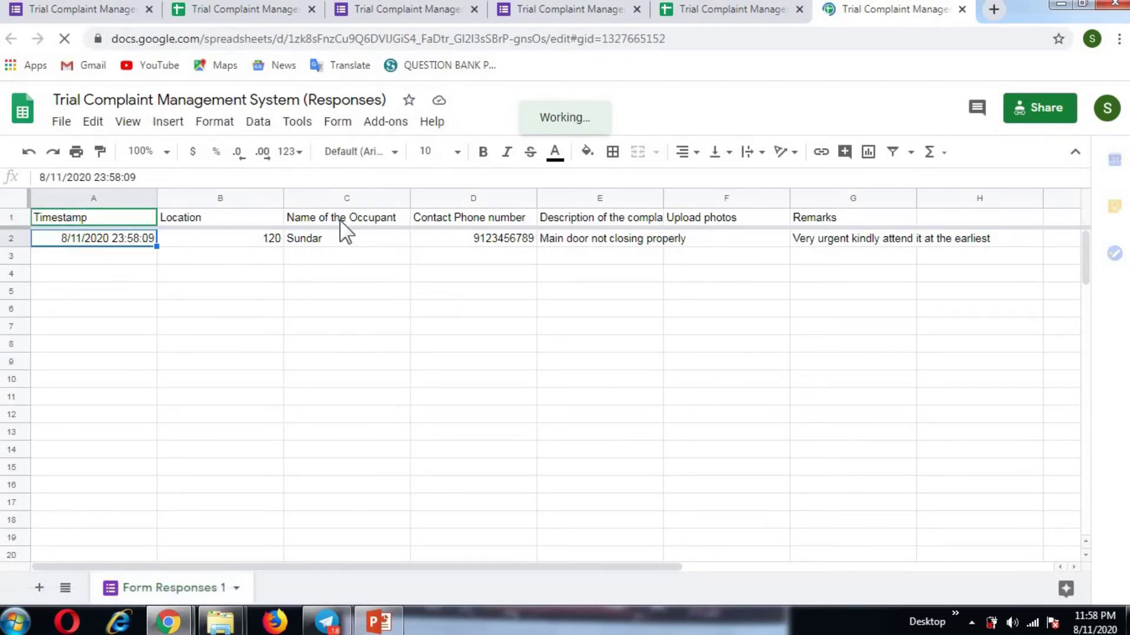
{"action": "left_click", "coordinate": [343, 239]}
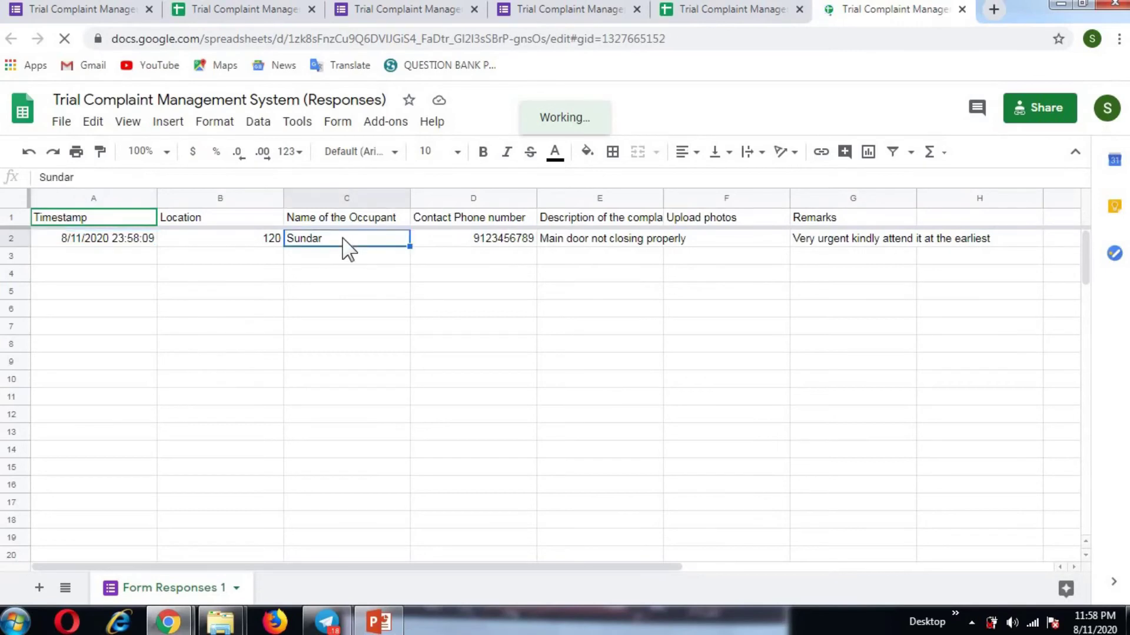
{"action": "left_click", "coordinate": [440, 240]}
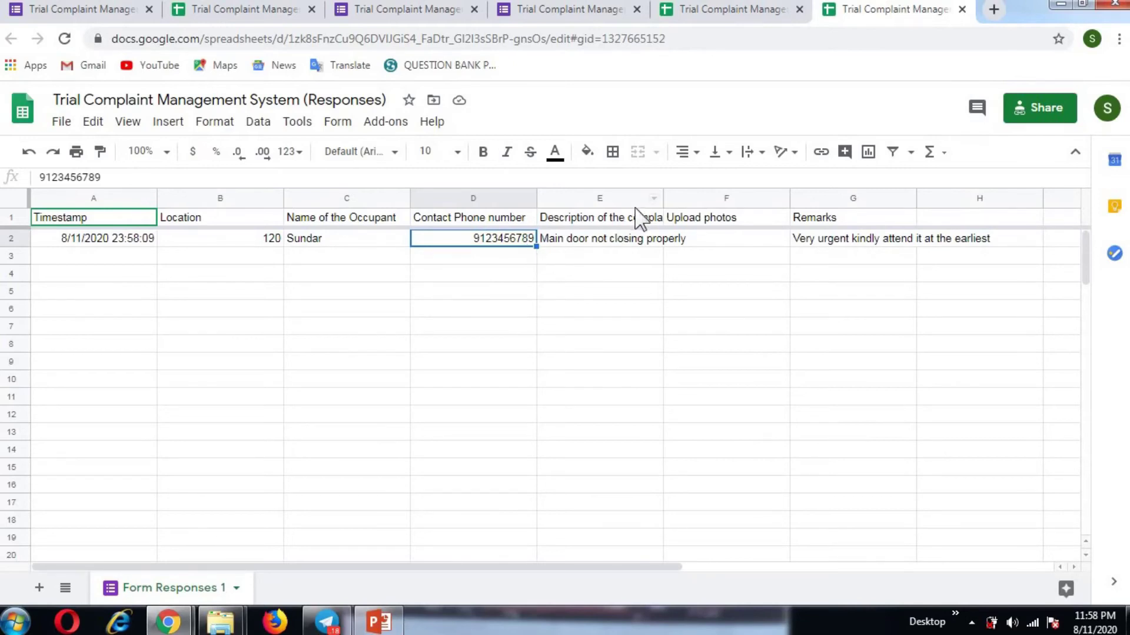
{"action": "left_click", "coordinate": [636, 239]}
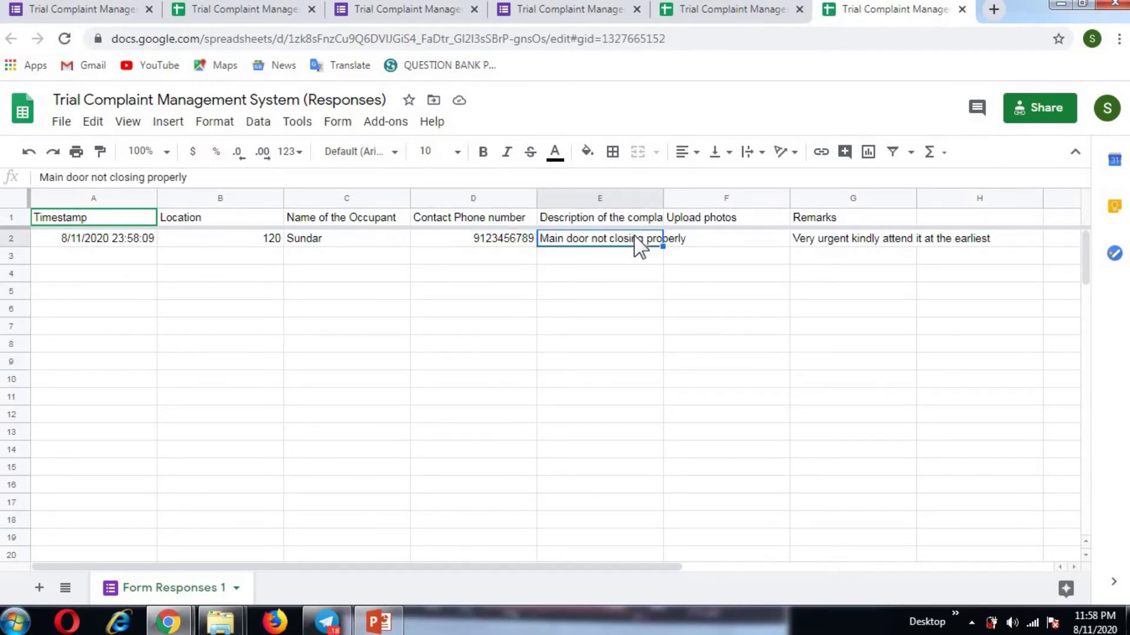
{"action": "left_click", "coordinate": [708, 219]}
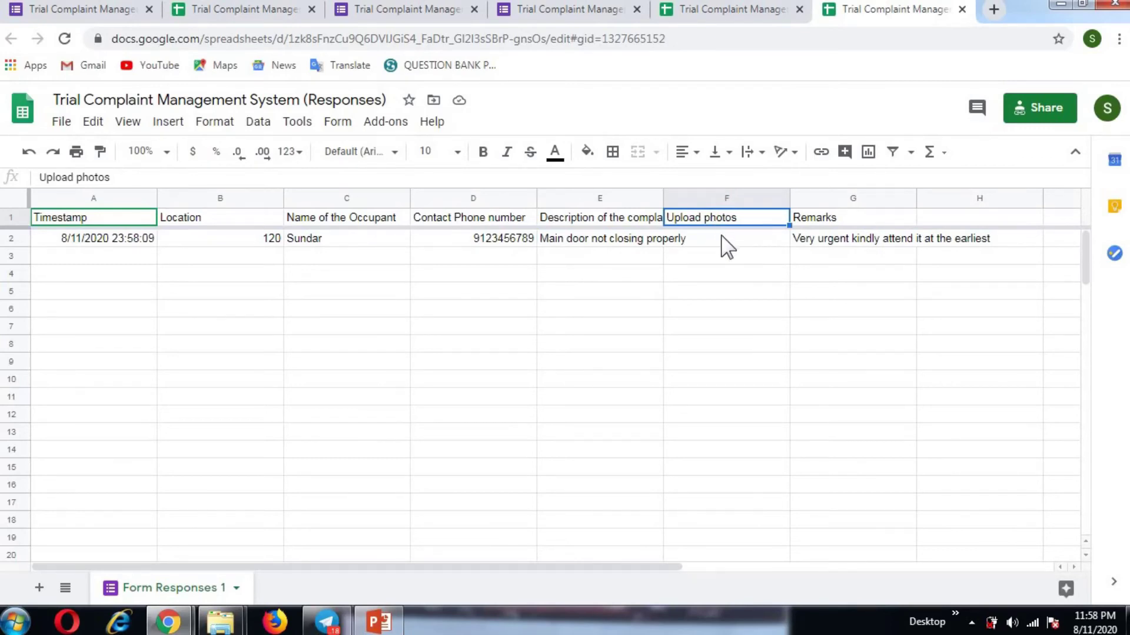
{"action": "left_click", "coordinate": [851, 218]}
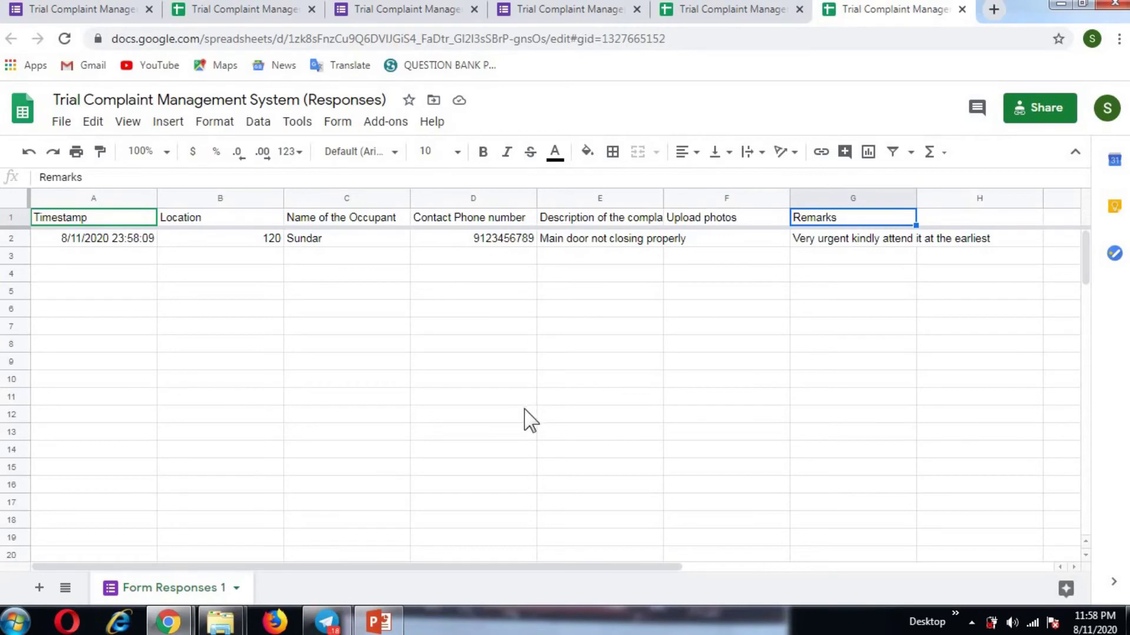
{"action": "left_click", "coordinate": [470, 398]}
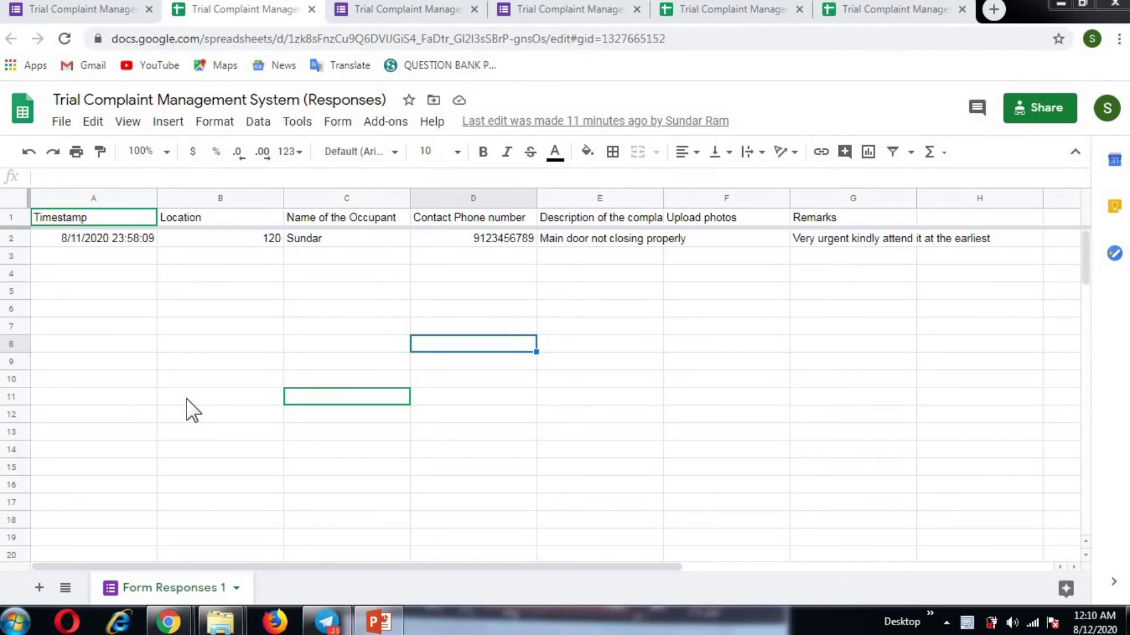
{"action": "left_click", "coordinate": [185, 435]}
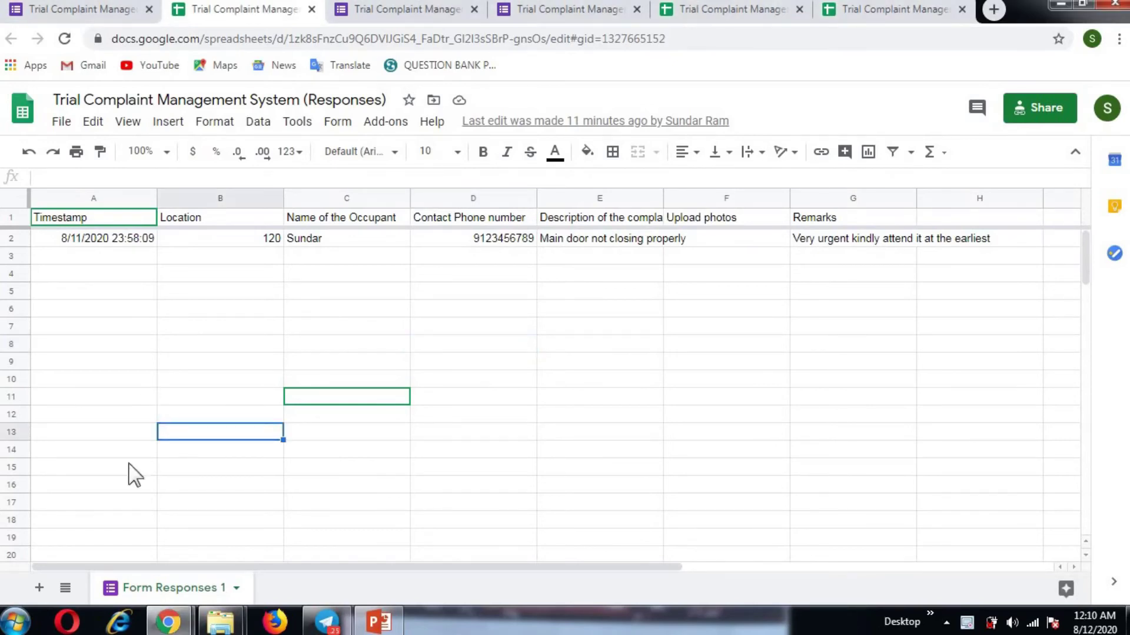
{"action": "key", "text": "Left"}
{"action": "key", "text": "Up"}
{"action": "key", "text": "Up"}
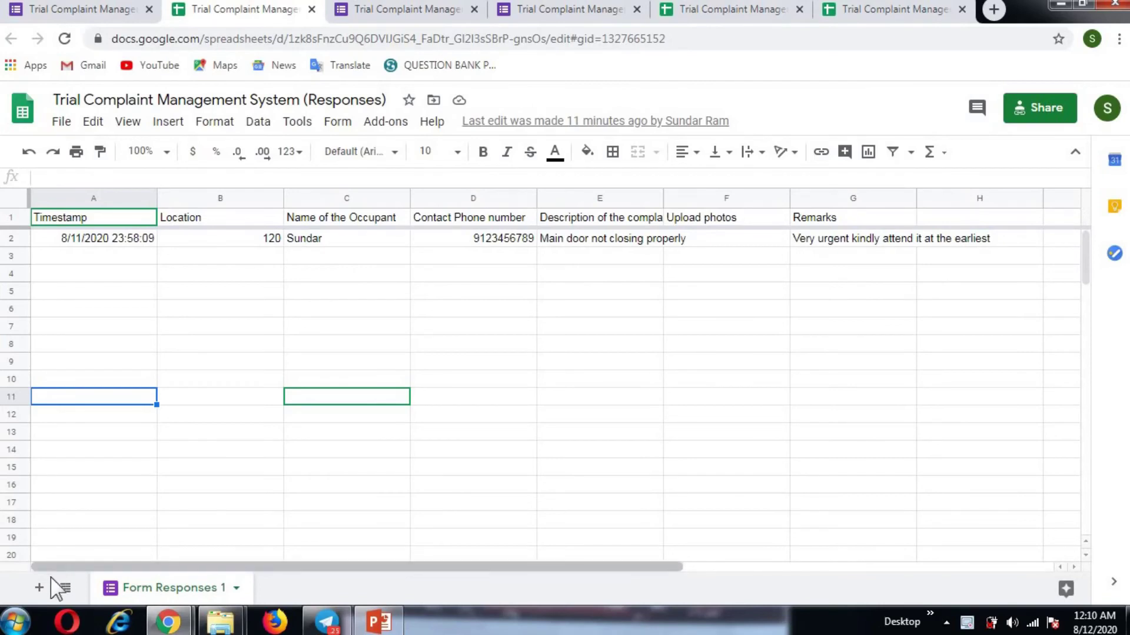
Step: Add a new blank Sheet2 to the responses spreadsheet
{"action": "left_click", "coordinate": [39, 588]}
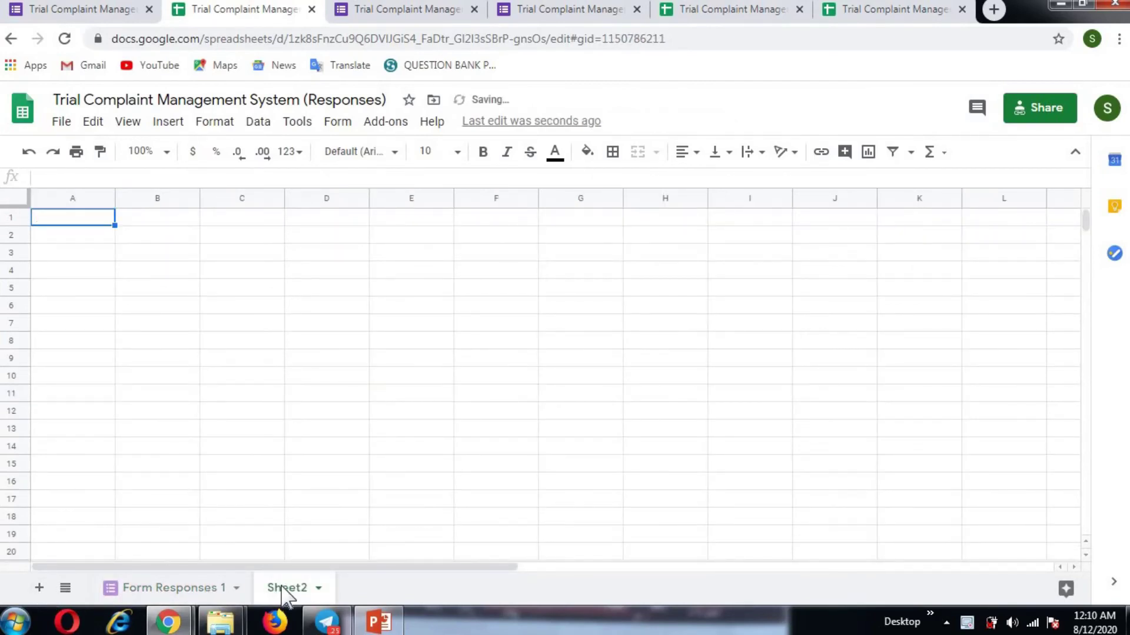
{"action": "left_click", "coordinate": [258, 439]}
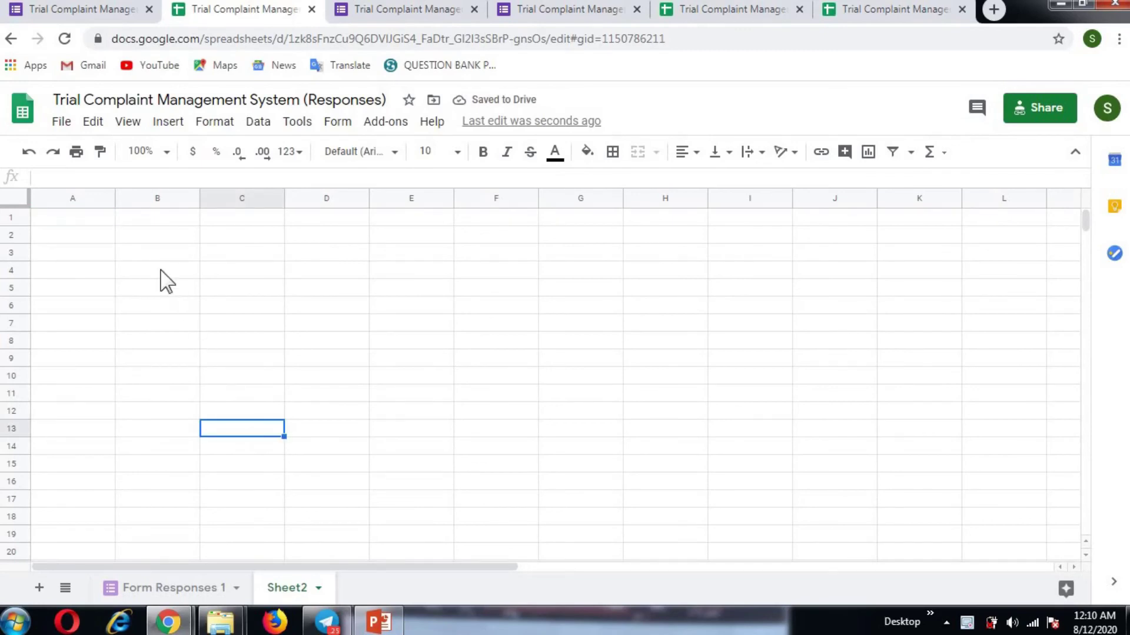
{"action": "left_click", "coordinate": [141, 266]}
Step: Enter headings S.No., Location and Name of occupant across cells A1 to C1
{"action": "left_click", "coordinate": [90, 220]}
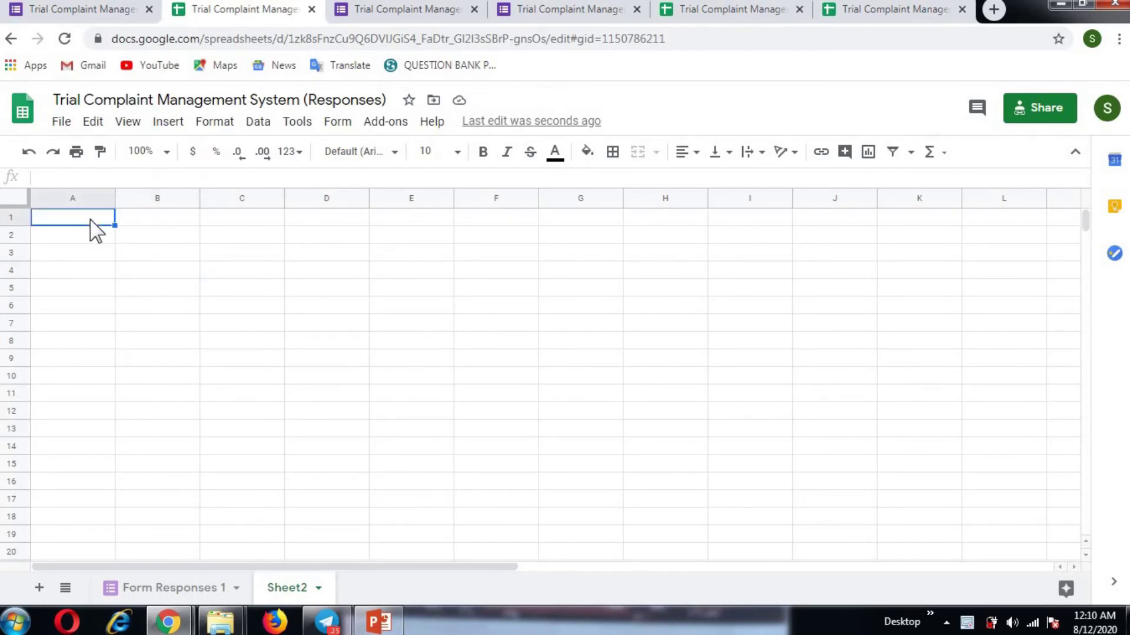
{"action": "type", "text": "S.No."}
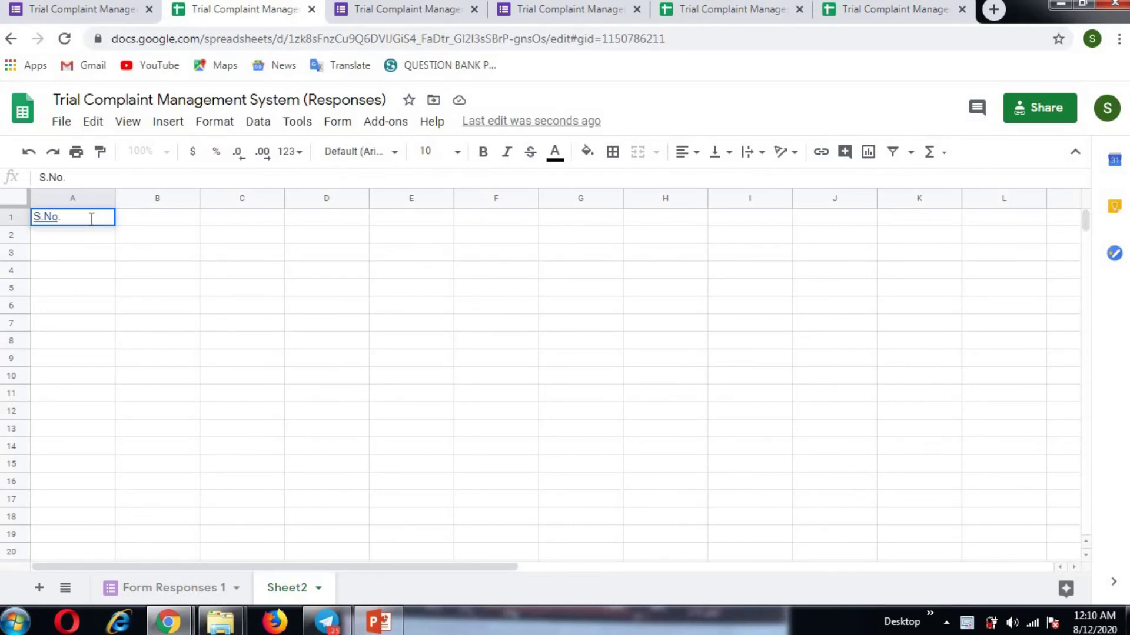
{"action": "key", "text": "Tab"}
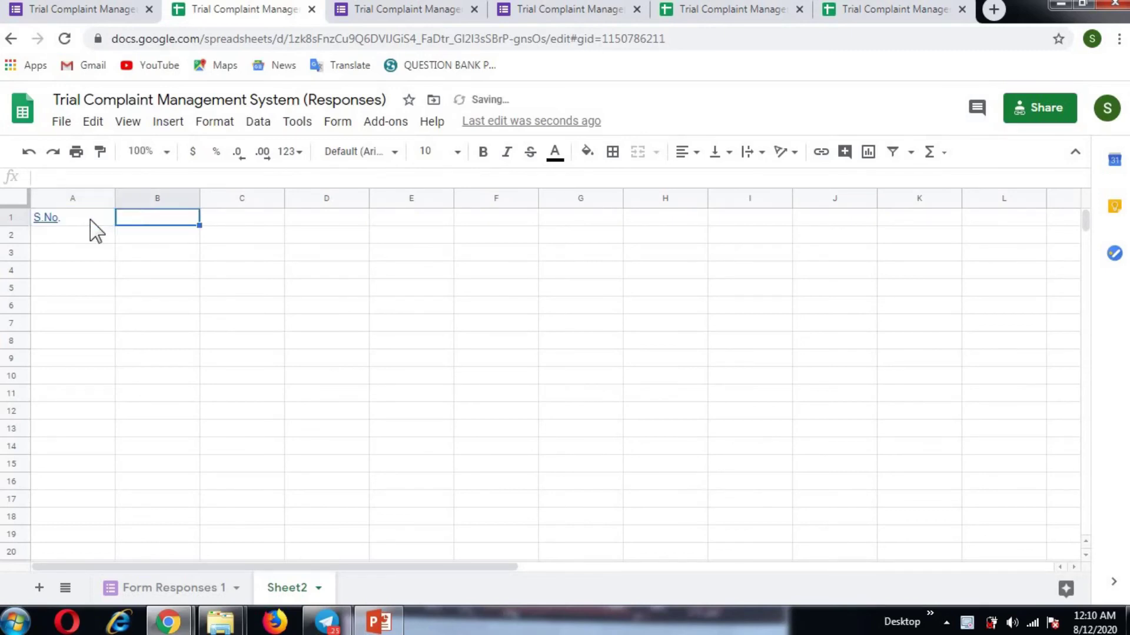
{"action": "type", "text": "Location"}
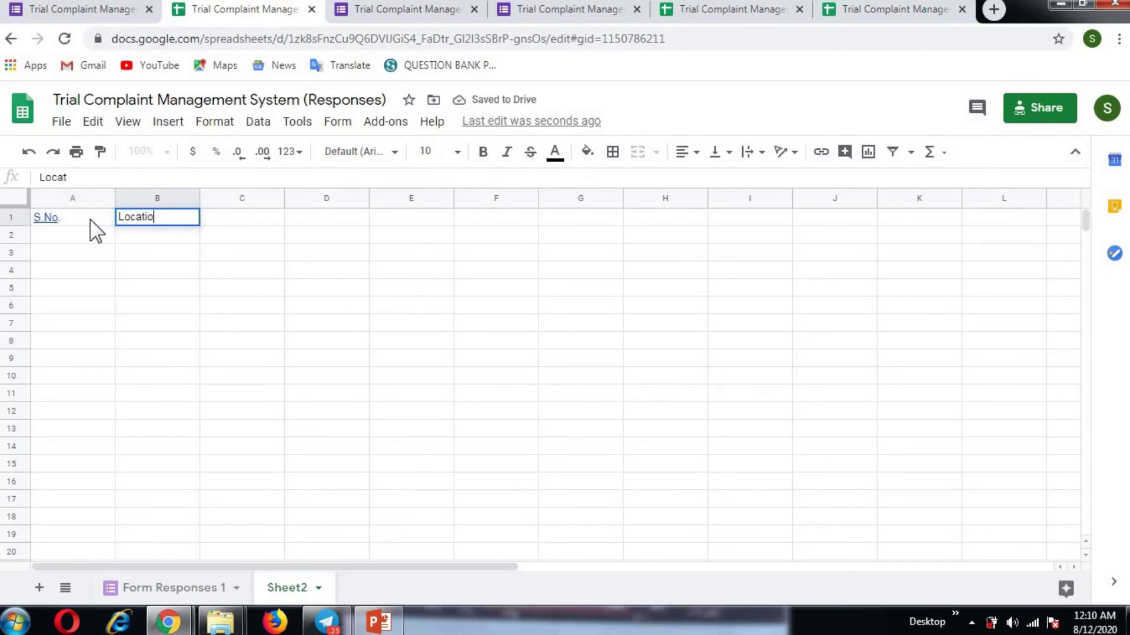
{"action": "key", "text": "Tab"}
{"action": "type", "text": "NAme of occuoant"}
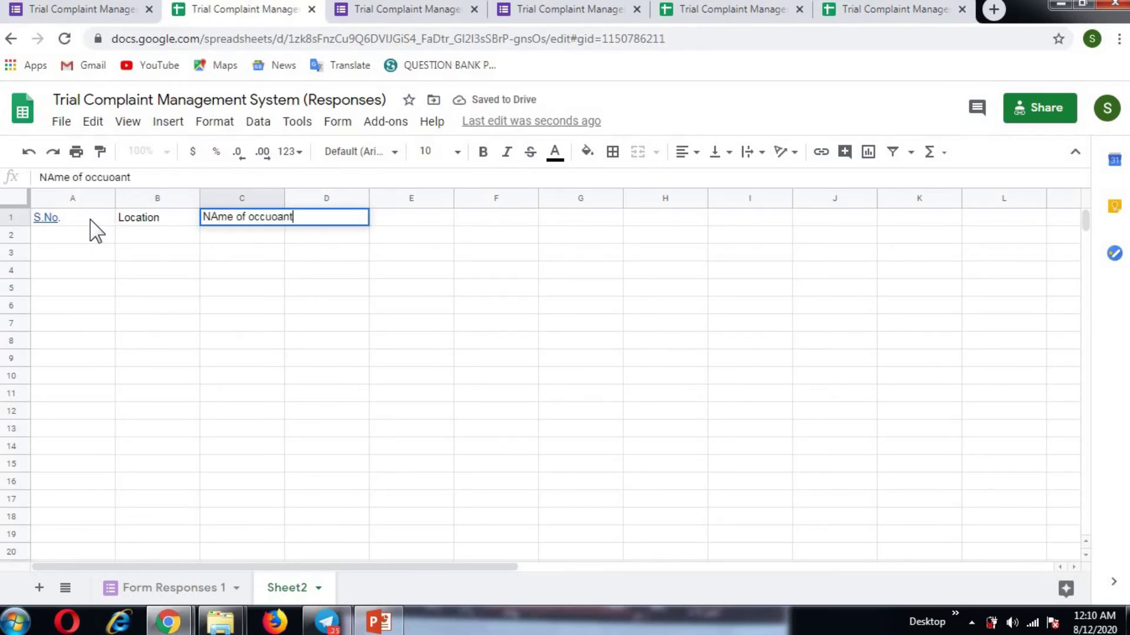
{"action": "key", "text": "BackSpace"}
{"action": "key", "text": "BackSpace"}
{"action": "key", "text": "BackSpace"}
{"action": "key", "text": "BackSpace"}
{"action": "key", "text": "BackSpace"}
{"action": "key", "text": "BackSpace"}
{"action": "key", "text": "BackSpace"}
{"action": "key", "text": "BackSpace"}
{"action": "key", "text": "BackSpace"}
{"action": "key", "text": "BackSpace"}
{"action": "key", "text": "BackSpace"}
{"action": "key", "text": "BackSpace"}
{"action": "key", "text": "BackSpace"}
{"action": "key", "text": "BackSpace"}
{"action": "key", "text": "BackSpace"}
{"action": "type", "text": "ame of c"}
{"action": "key", "text": "BackSpace"}
{"action": "type", "text": "occupa"}
{"action": "key", "text": "BackSpace"}
{"action": "type", "text": "ant"}
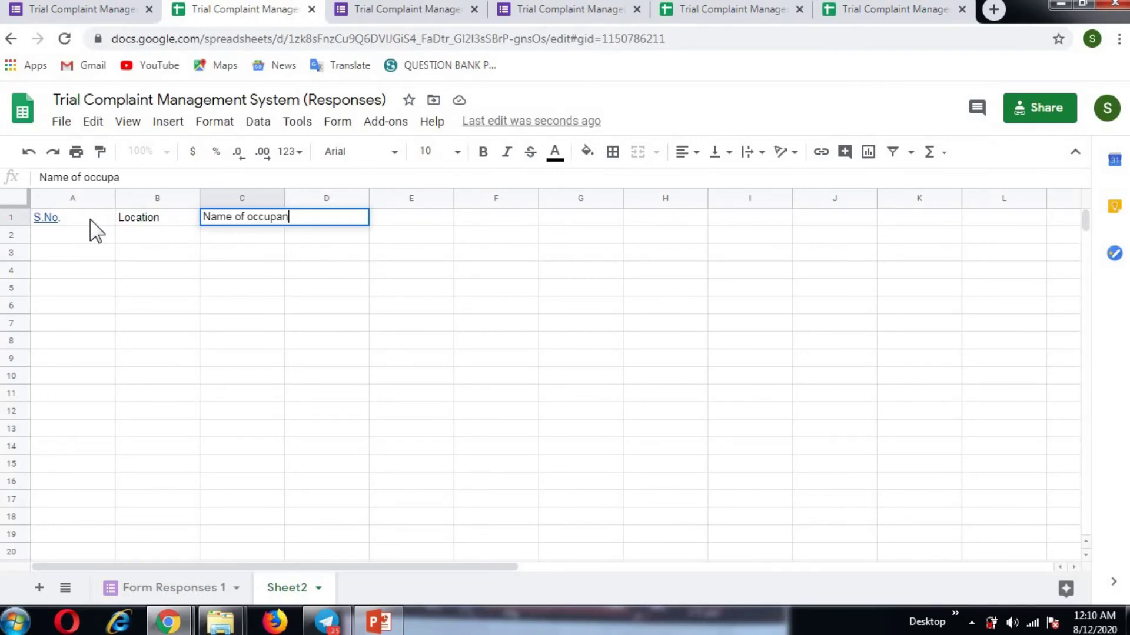
{"action": "key", "text": "Return"}
Step: Move the selection through cells C3 and C2, ending on cell B2
{"action": "left_click", "coordinate": [222, 247]}
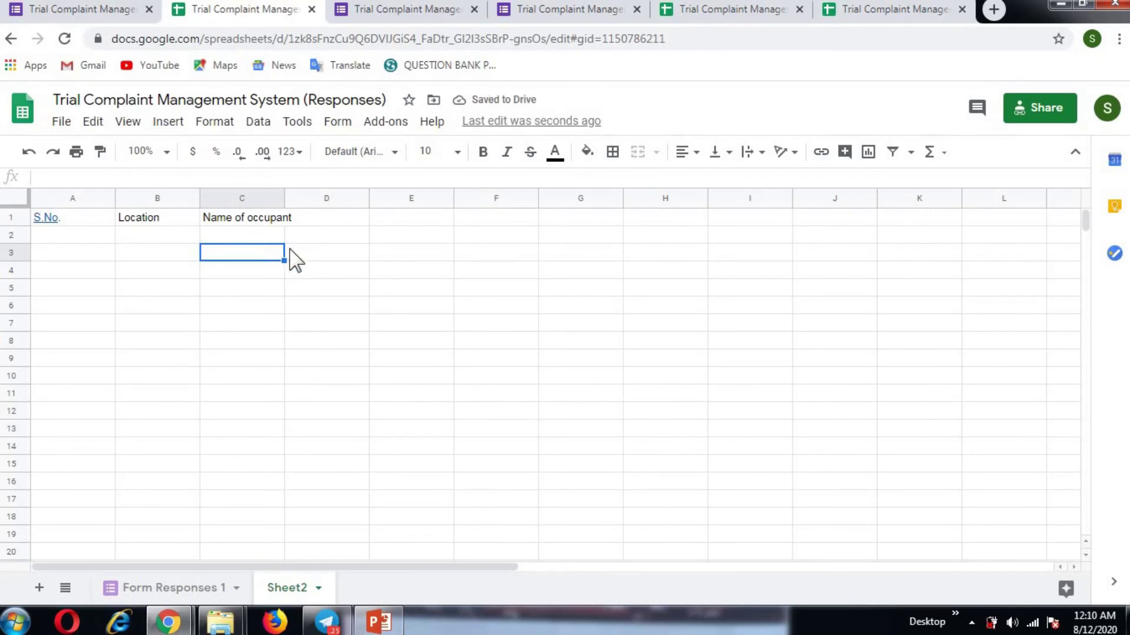
{"action": "left_click", "coordinate": [360, 254]}
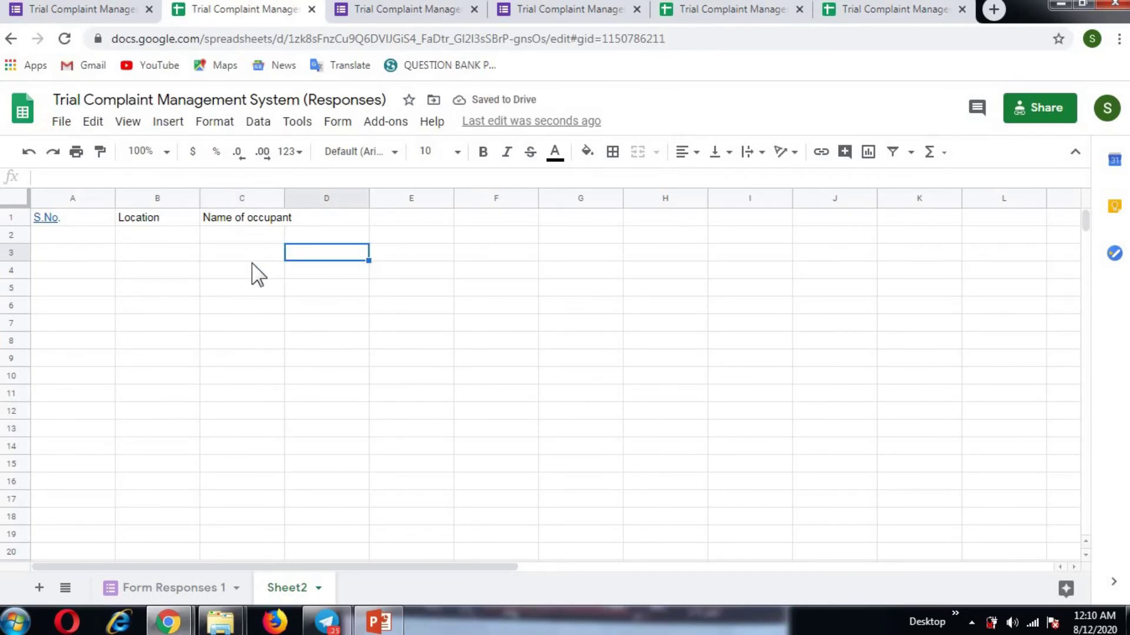
{"action": "left_click", "coordinate": [239, 250]}
{"action": "left_click", "coordinate": [235, 237]}
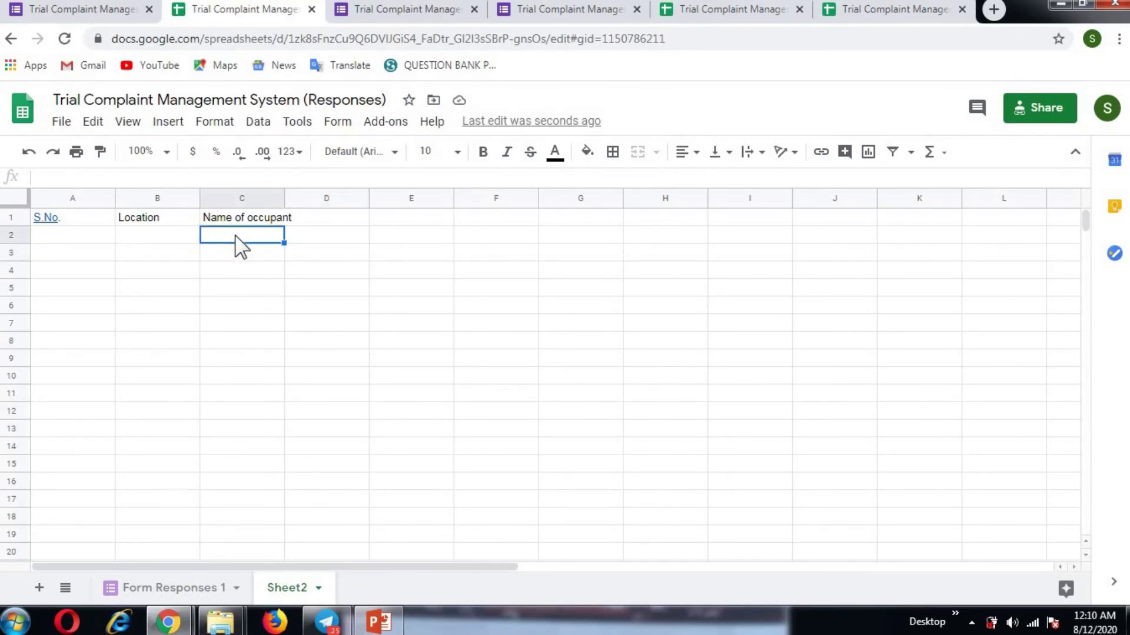
{"action": "left_click", "coordinate": [166, 245]}
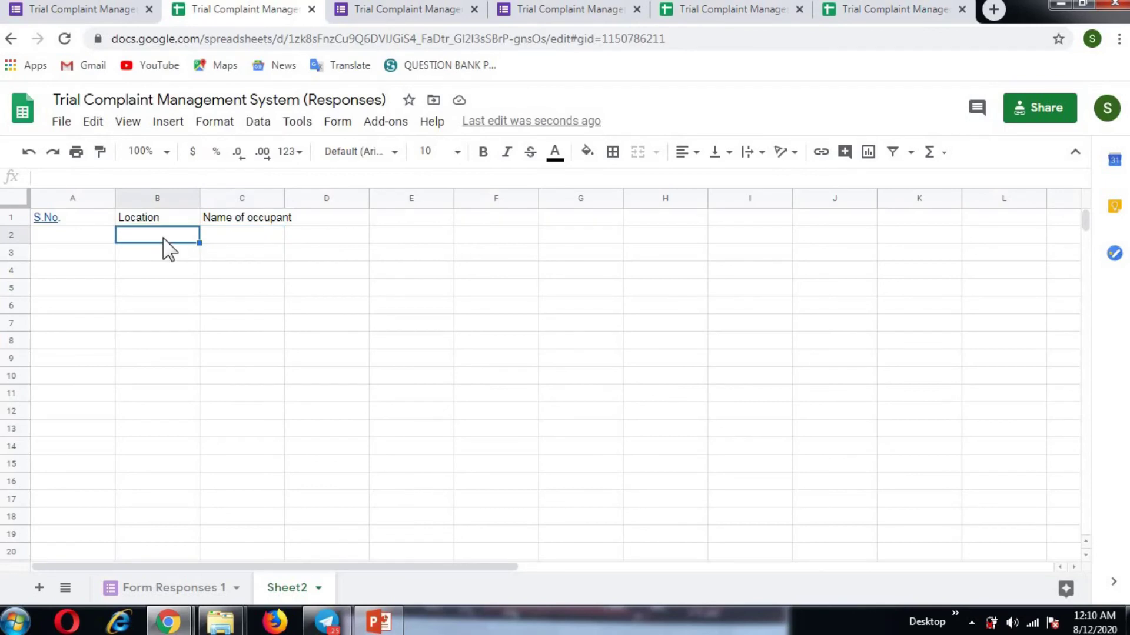
Step: Insert a column left of Location headed 'Date & time', then start a formula in B2
{"action": "left_click", "coordinate": [153, 200]}
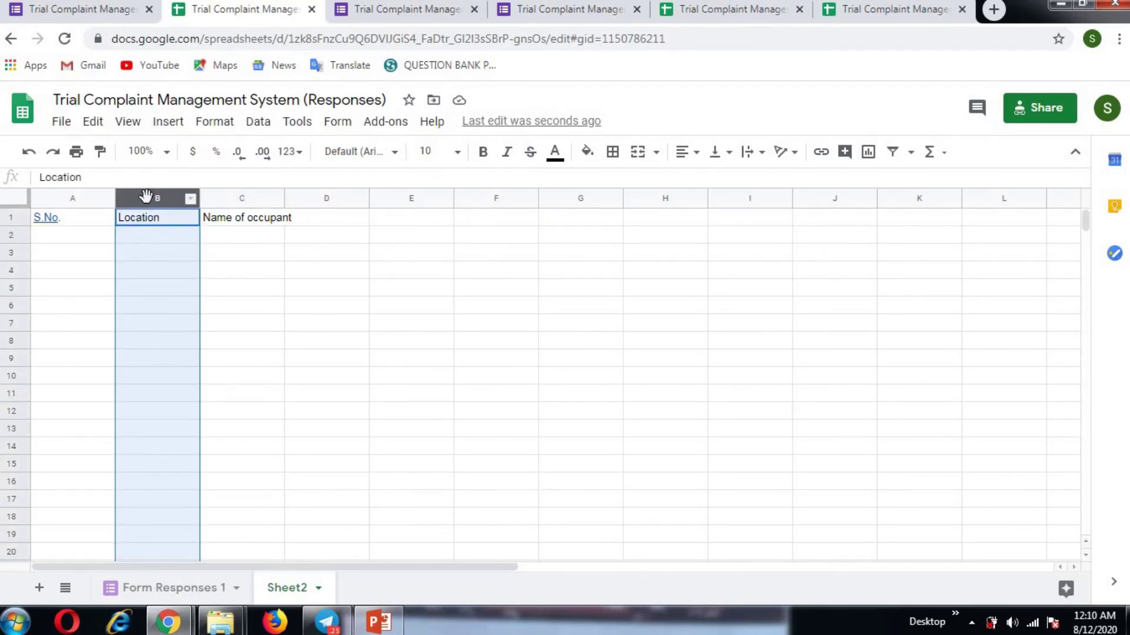
{"action": "right_click", "coordinate": [154, 202]}
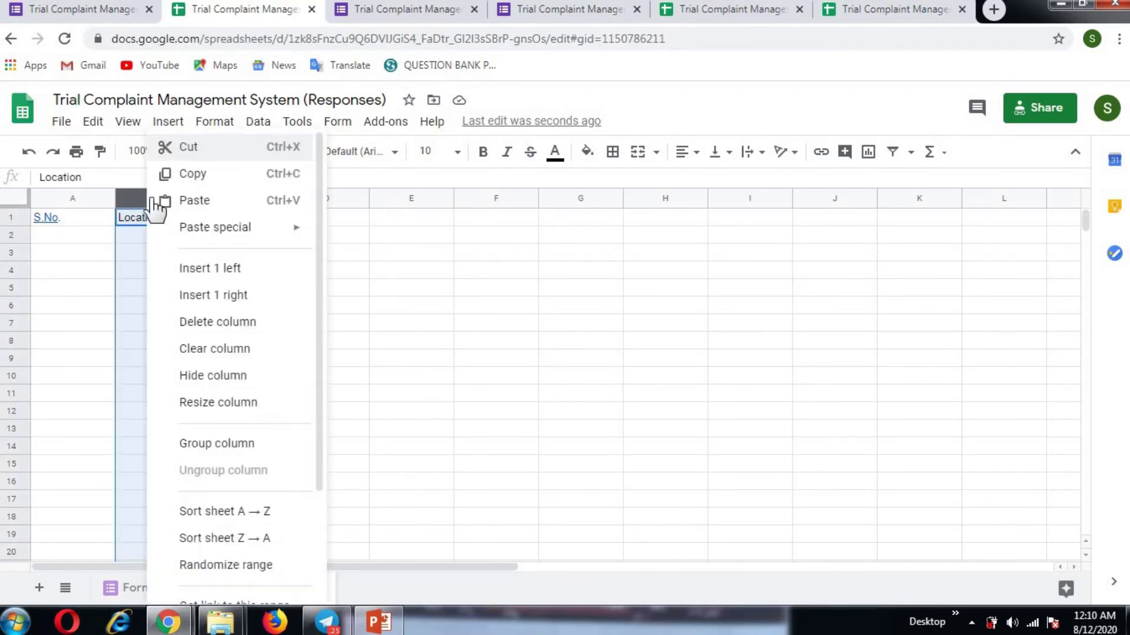
{"action": "left_click", "coordinate": [187, 268]}
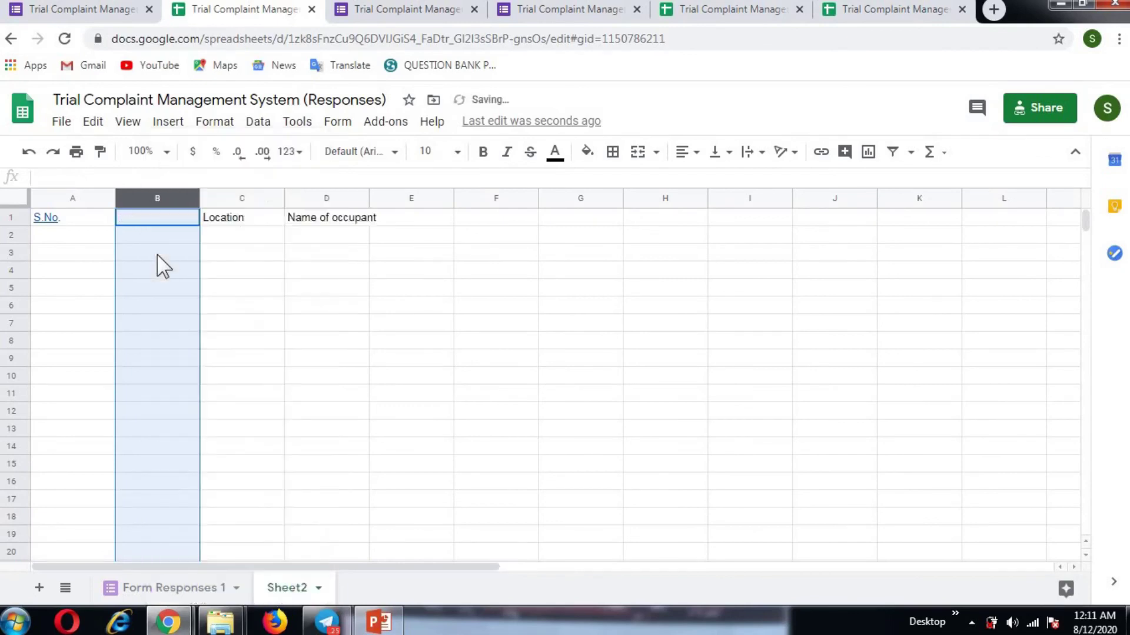
{"action": "left_click", "coordinate": [161, 221]}
{"action": "type", "text": "Date "}
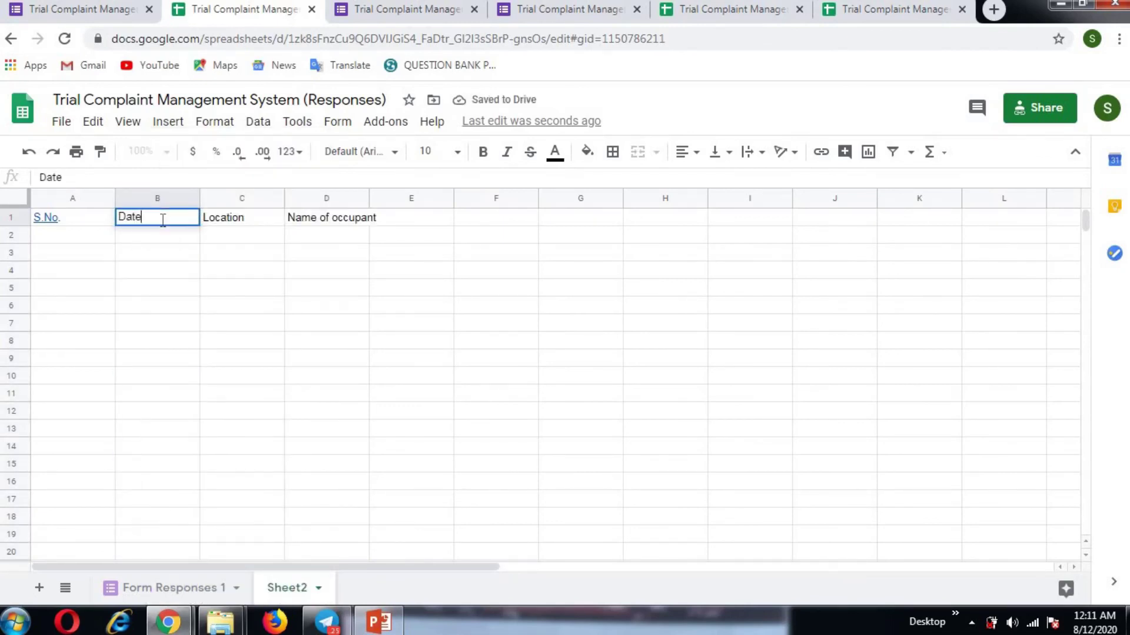
{"action": "type", "text": "& time"}
{"action": "left_click", "coordinate": [174, 259]}
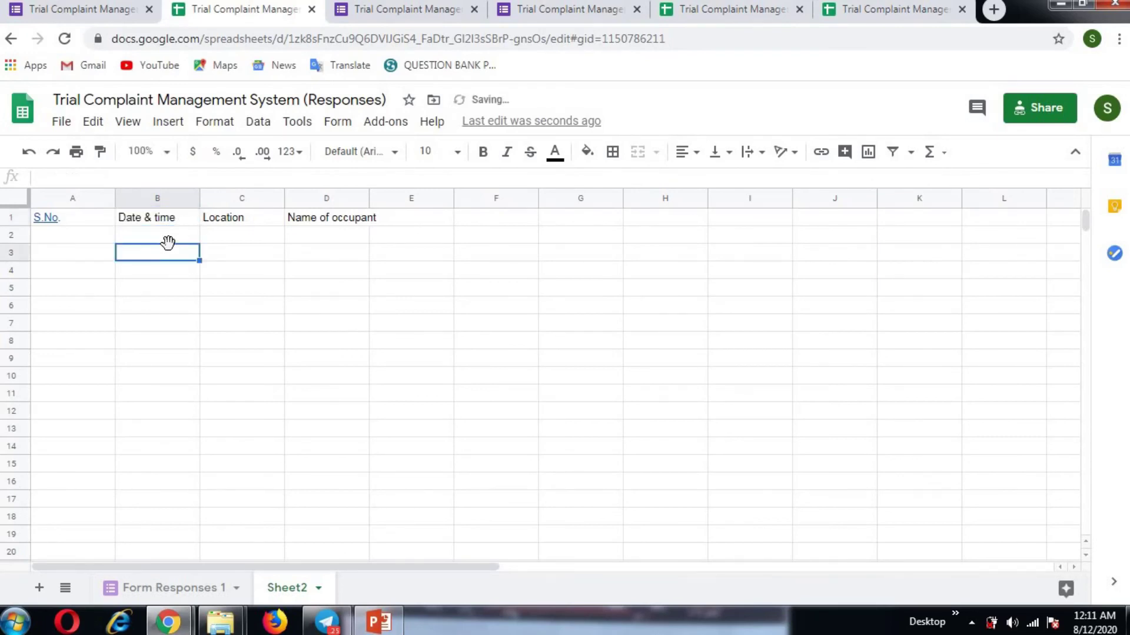
{"action": "left_click", "coordinate": [164, 238]}
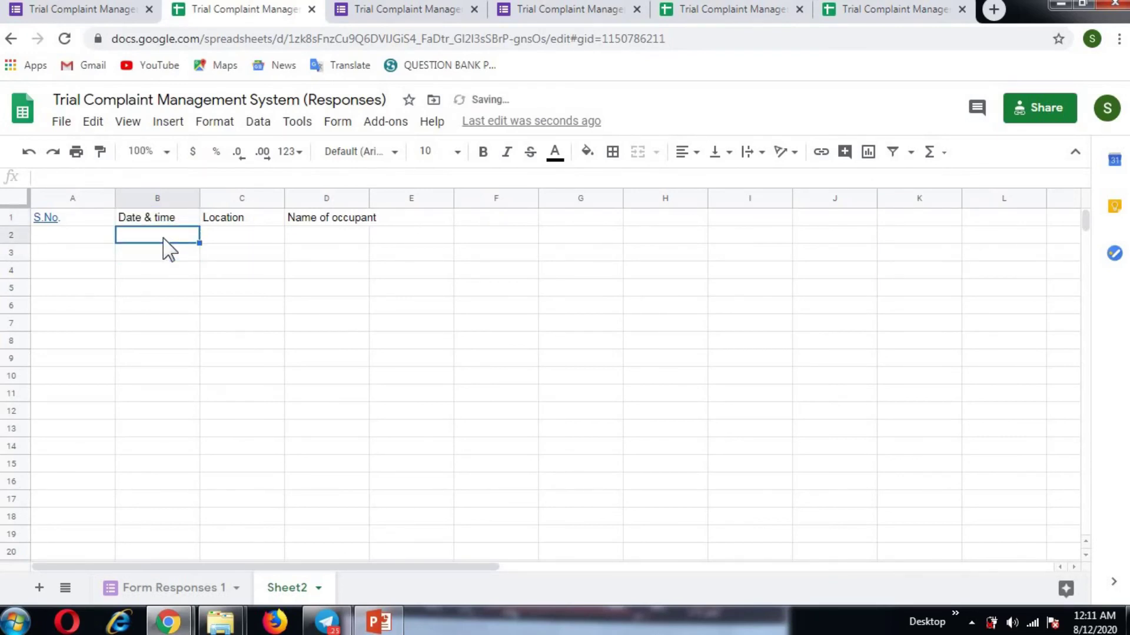
{"action": "type", "text": "="}
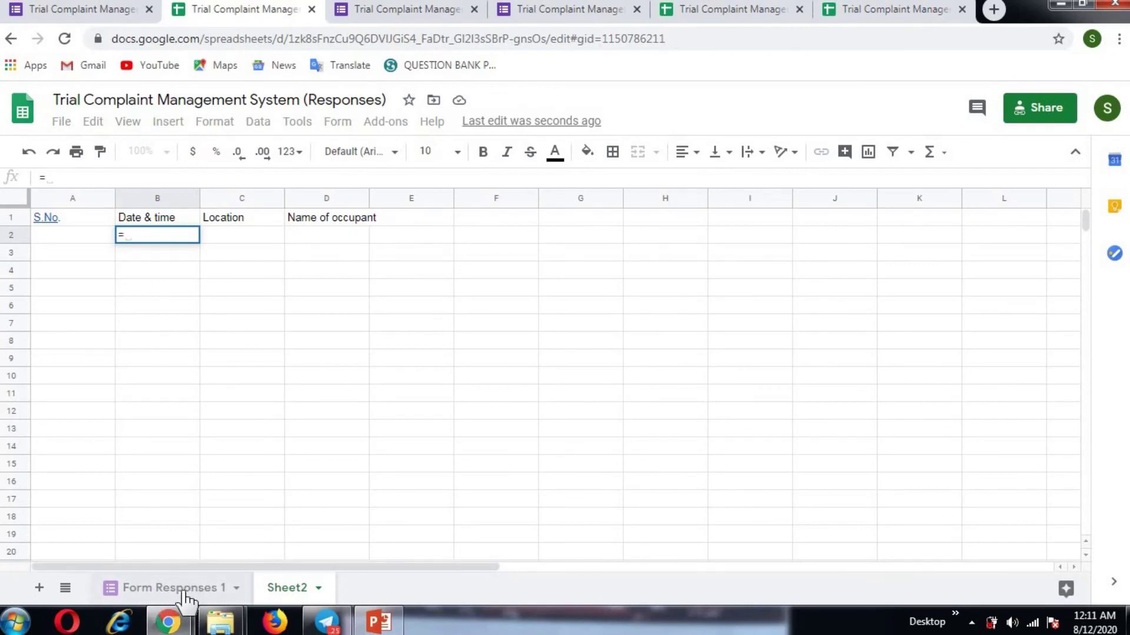
Step: Link Sheet2 B2 to the timestamp in Form Responses 1 A2
{"action": "left_click", "coordinate": [172, 587]}
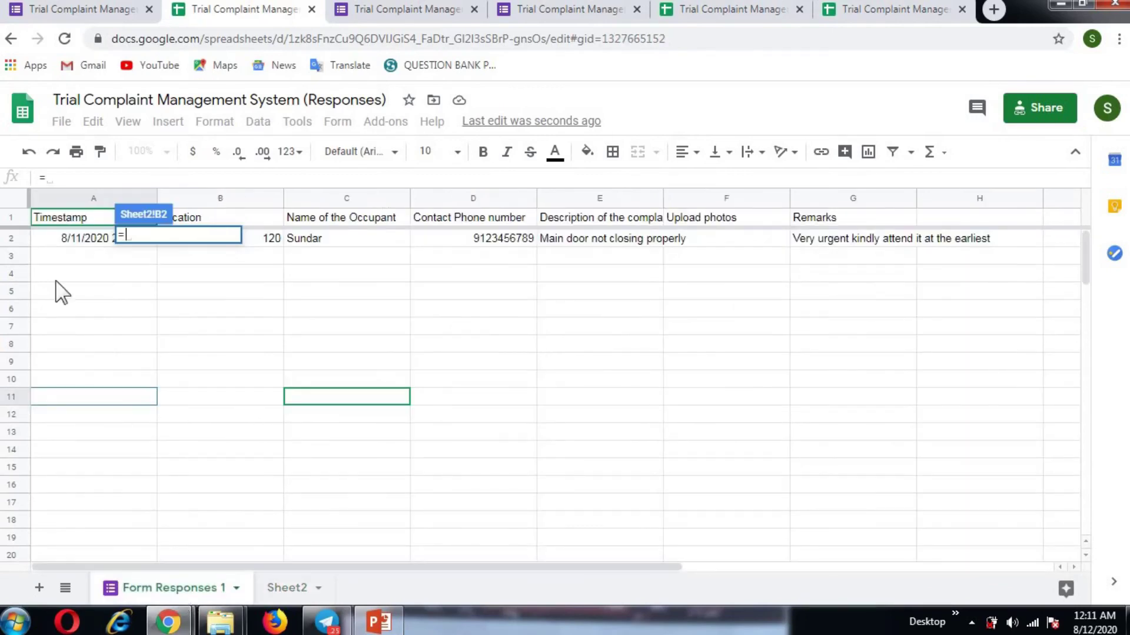
{"action": "left_click", "coordinate": [74, 246]}
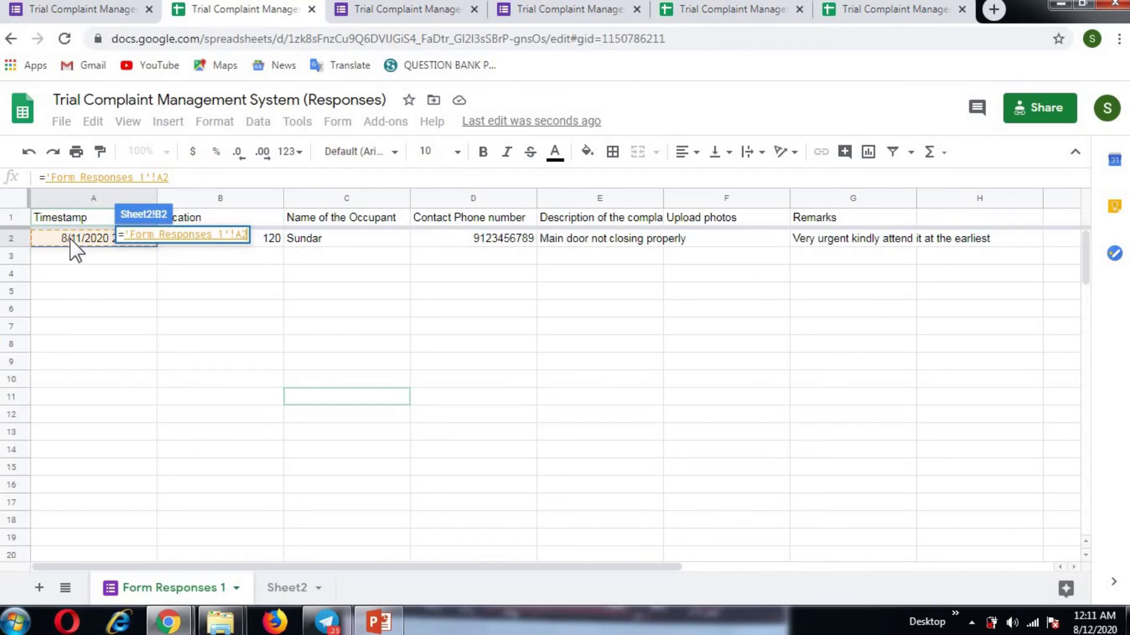
{"action": "key", "text": "Return"}
{"action": "left_click", "coordinate": [247, 357]}
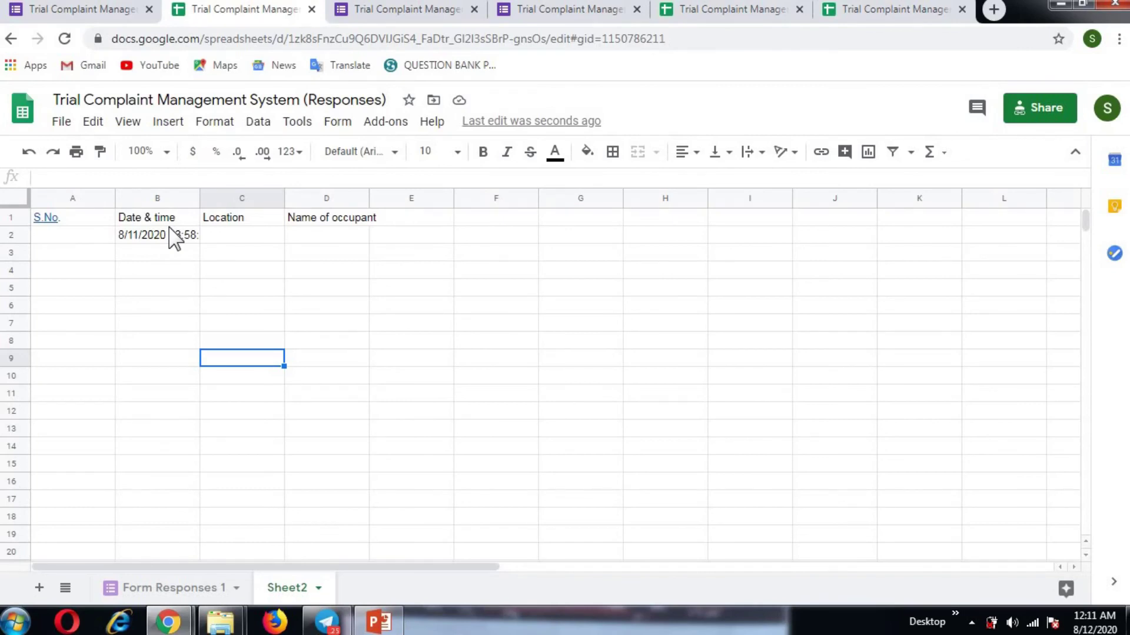
Step: Link Sheet2 C2 to the Location value 120 in Form Responses 1 B2
{"action": "left_click", "coordinate": [254, 235]}
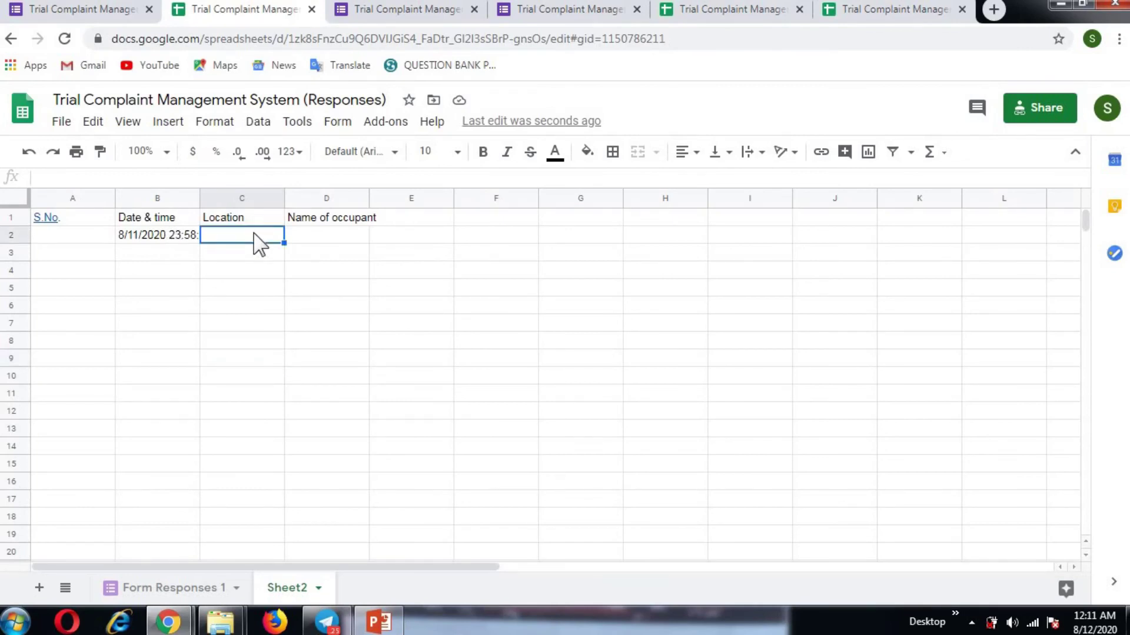
{"action": "type", "text": "="}
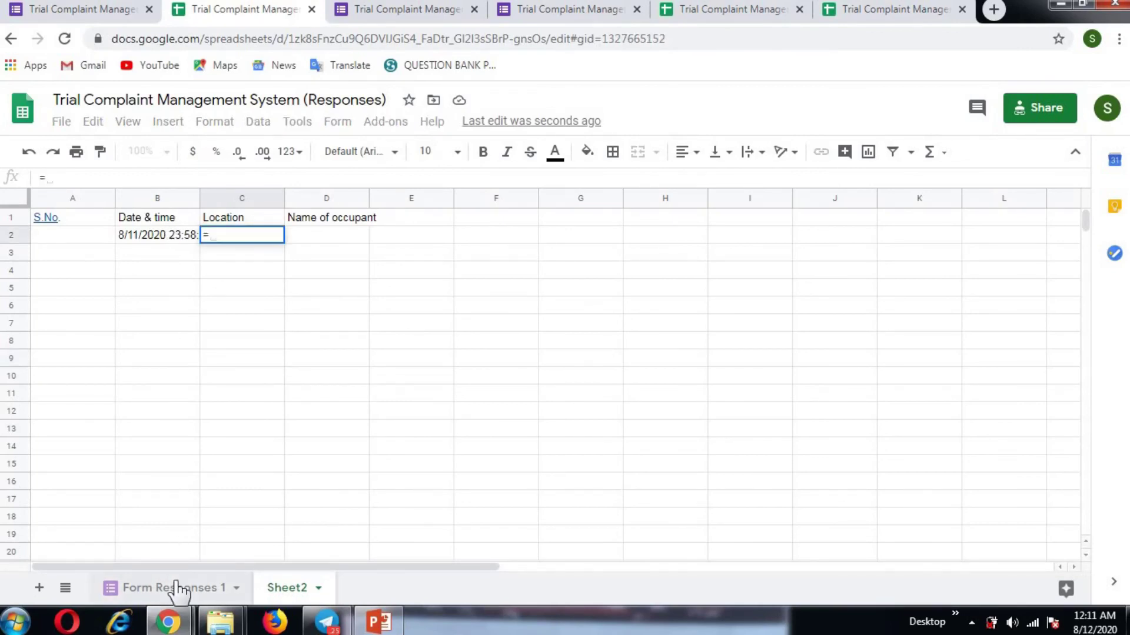
{"action": "left_click", "coordinate": [177, 587]}
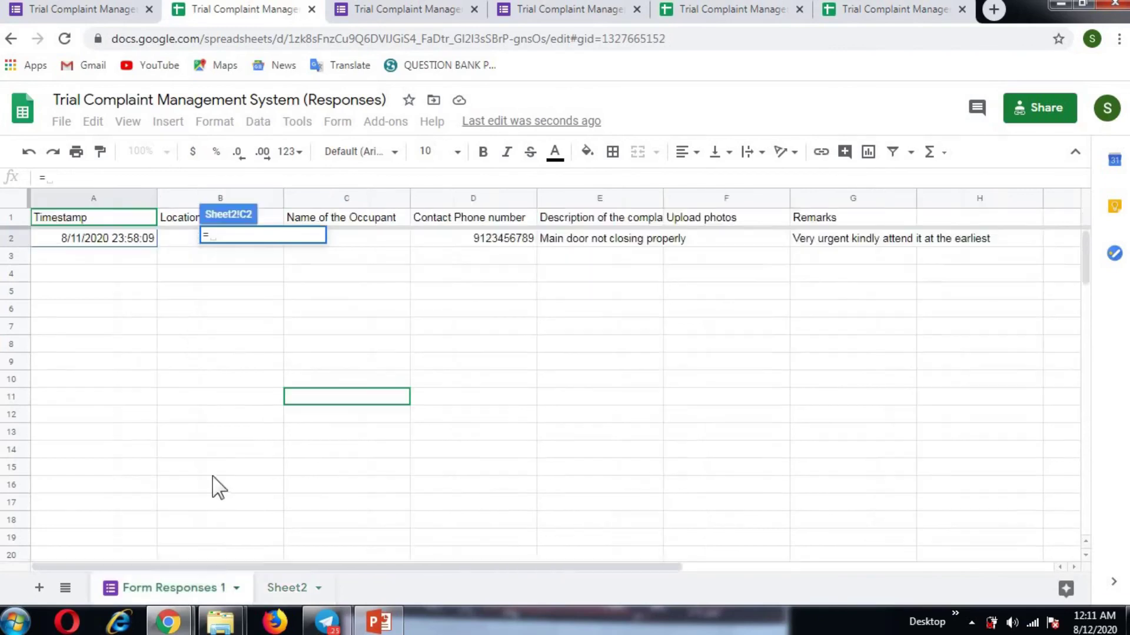
{"action": "left_click", "coordinate": [174, 237]}
{"action": "key", "text": "Return"}
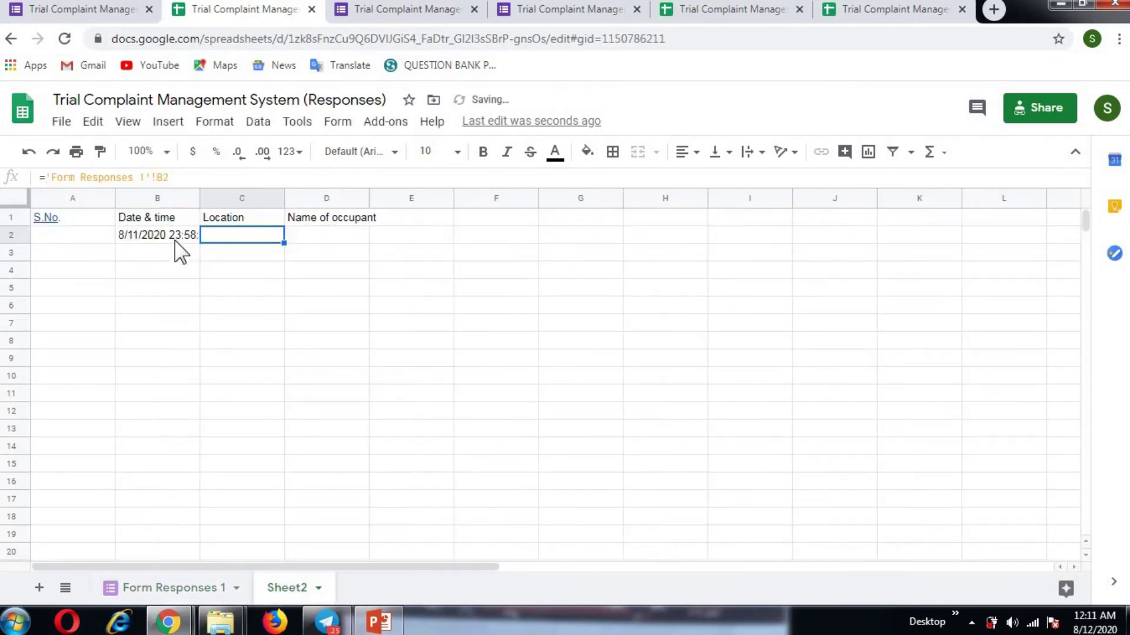
Step: Start a formula in Sheet2 D2 that references Form Responses 1
{"action": "left_click", "coordinate": [340, 237]}
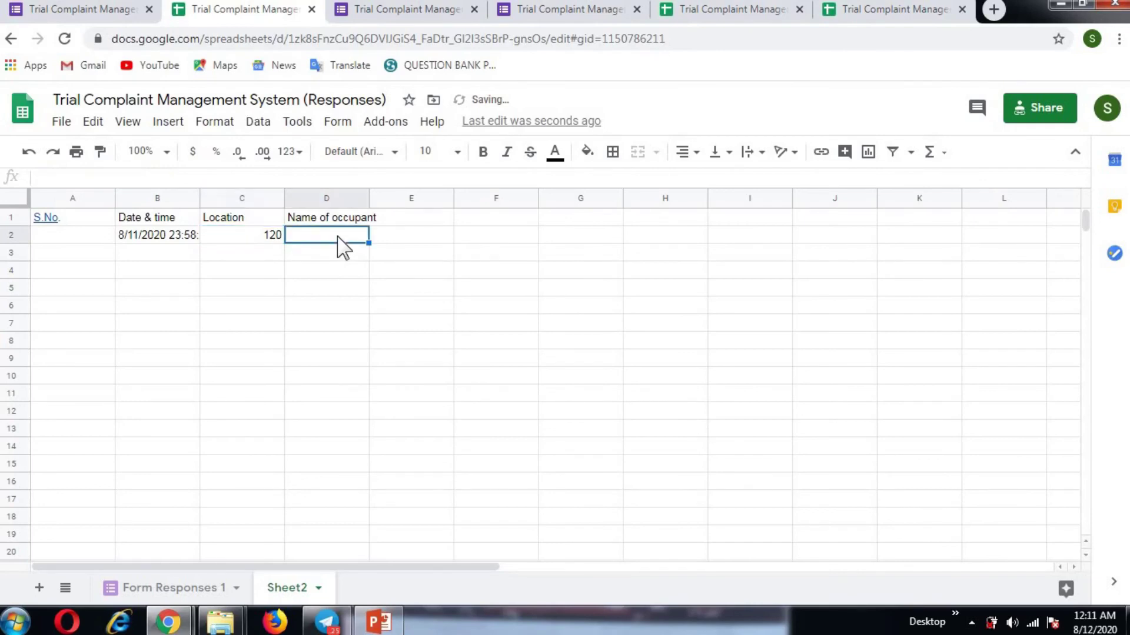
{"action": "type", "text": "="}
{"action": "left_click", "coordinate": [152, 588]}
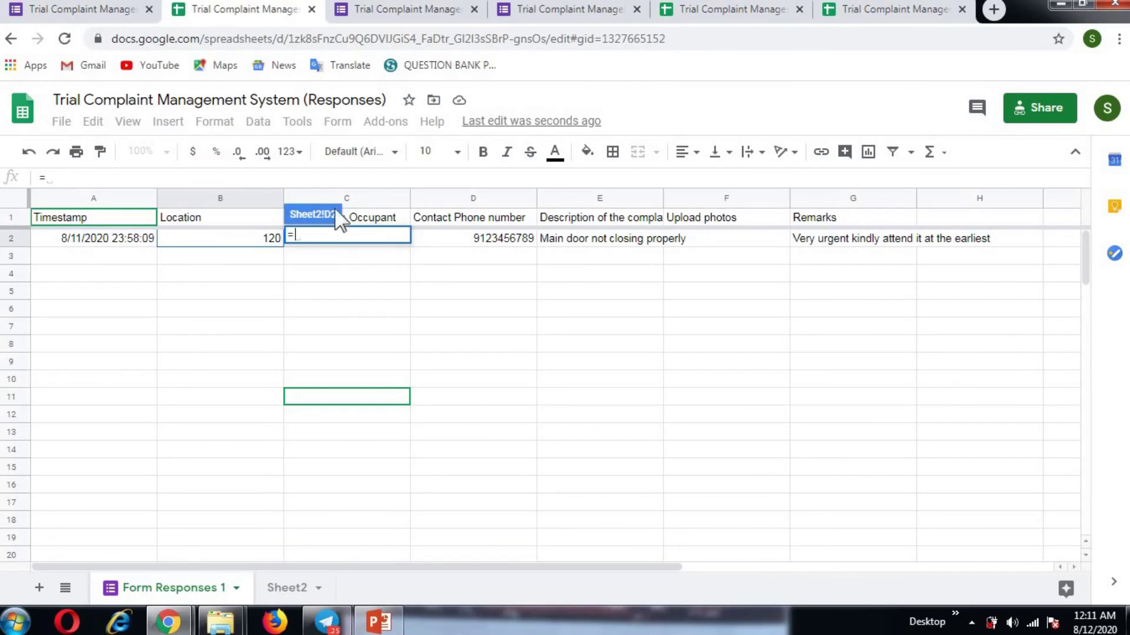
Step: Replace D2's mistaken C1 reference with a formula pulling the occupant's name from Form Responses 1 C2
{"action": "left_click", "coordinate": [378, 224]}
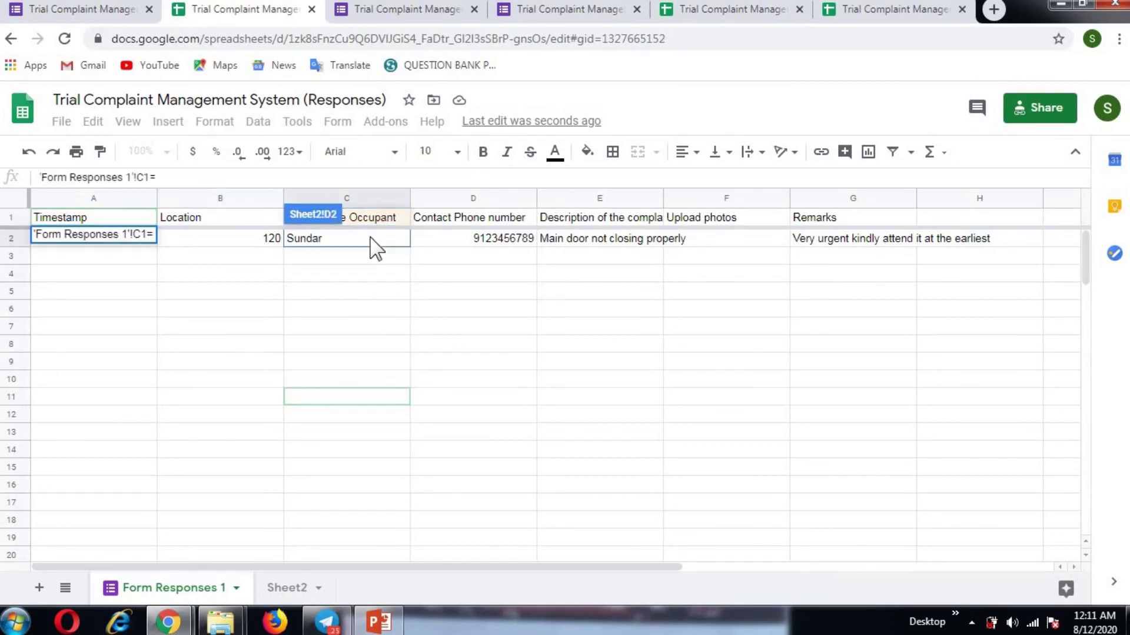
{"action": "key", "text": "Return"}
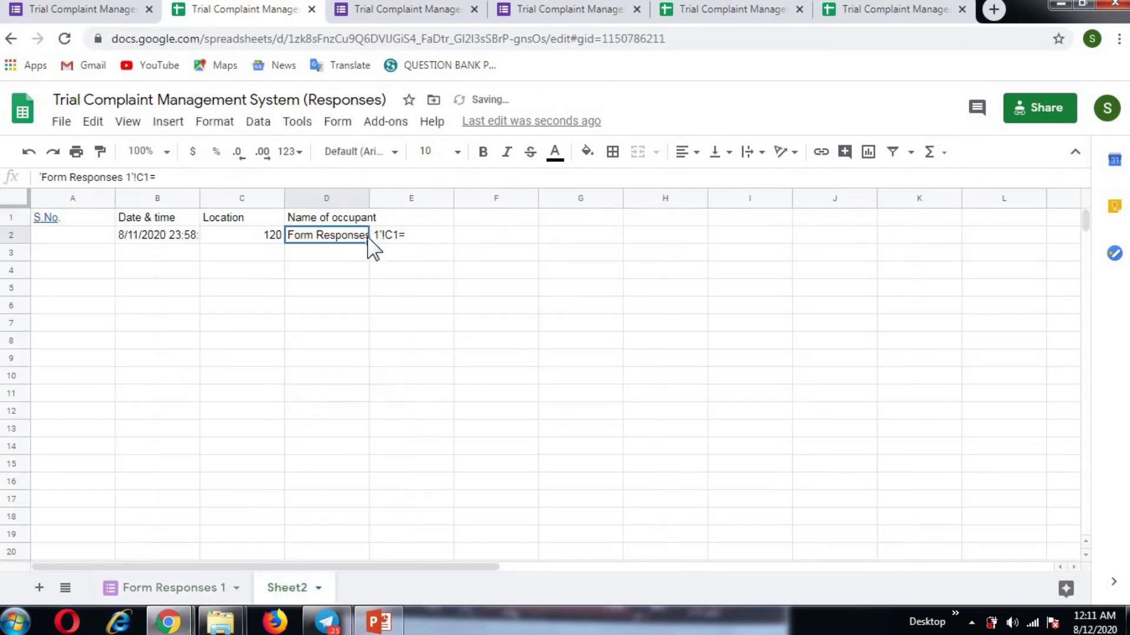
{"action": "left_click", "coordinate": [360, 347]}
{"action": "left_click", "coordinate": [329, 238]}
{"action": "key", "text": "Delete"}
{"action": "type", "text": "="}
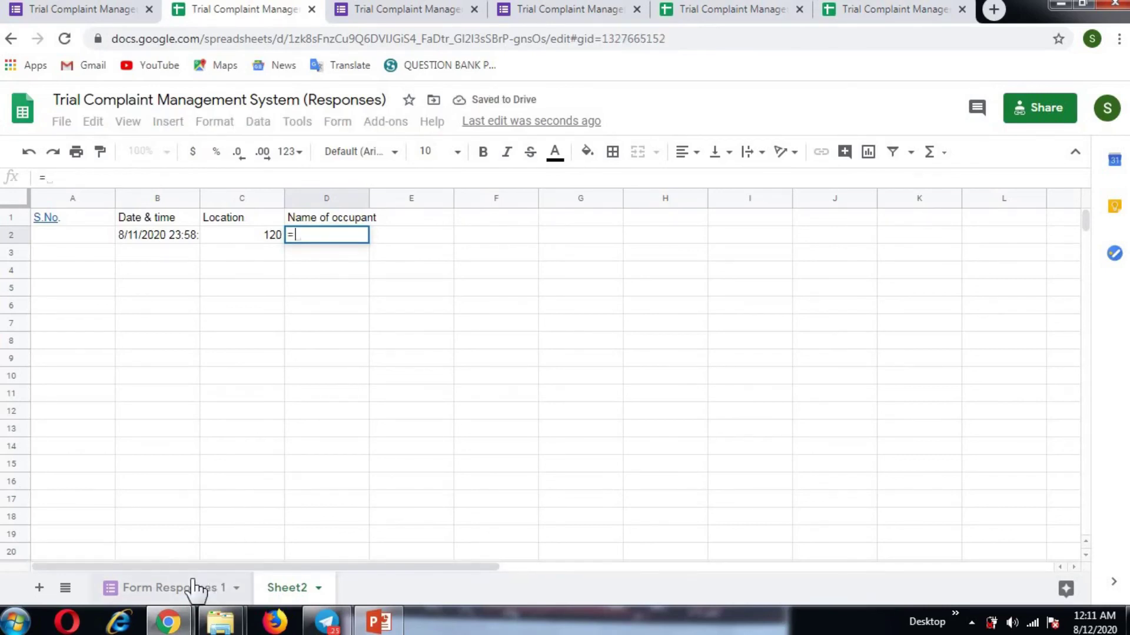
{"action": "left_click", "coordinate": [194, 587]}
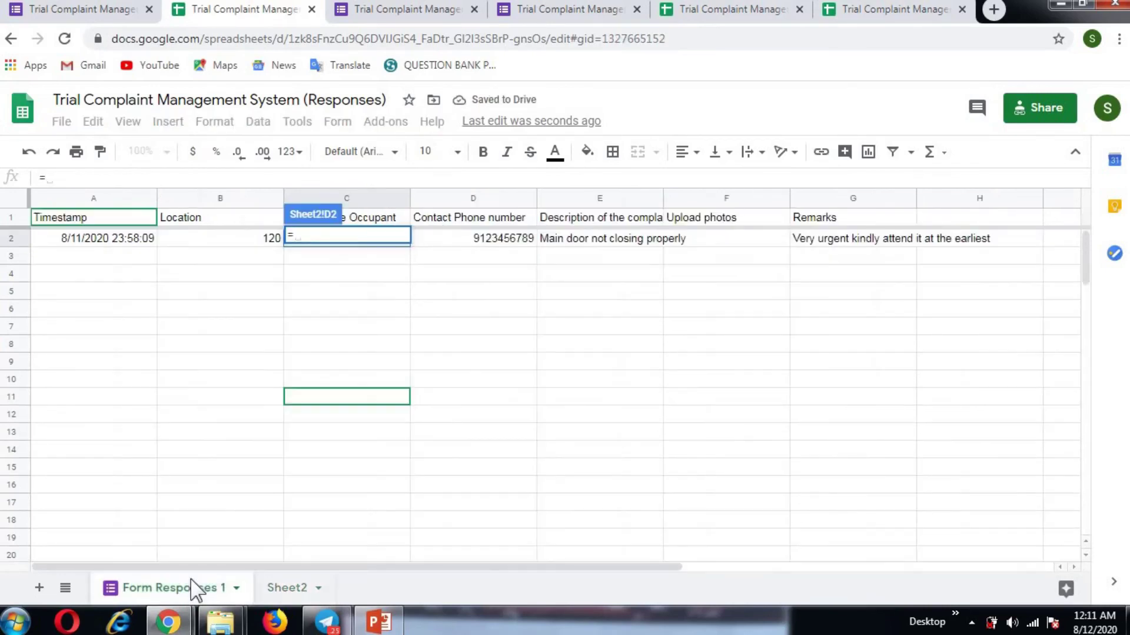
{"action": "left_click", "coordinate": [403, 245]}
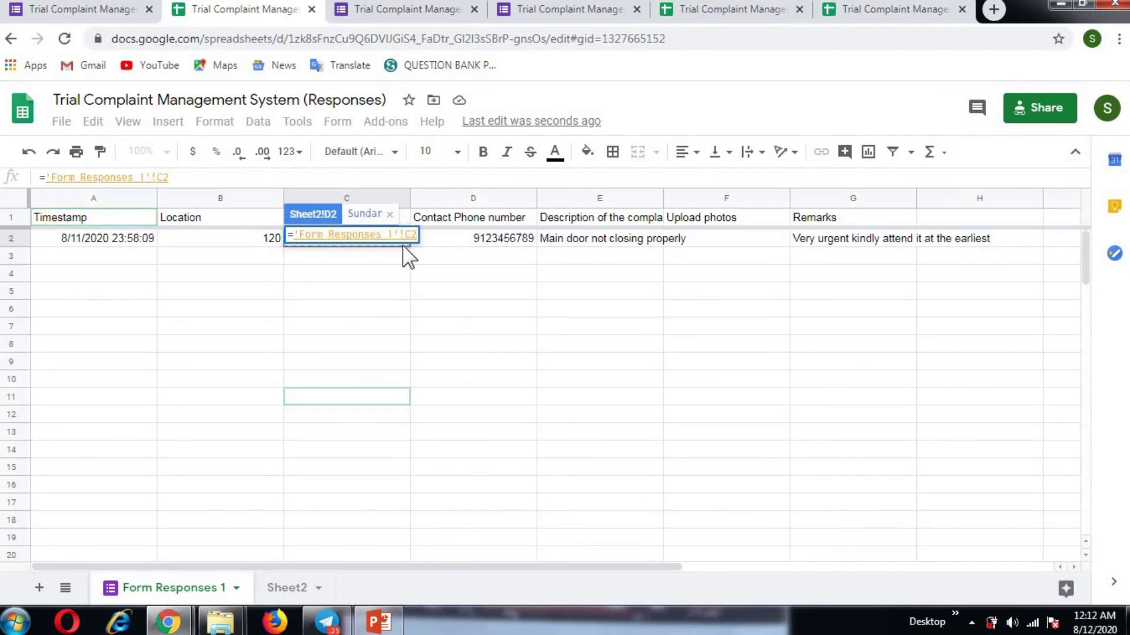
{"action": "key", "text": "Return"}
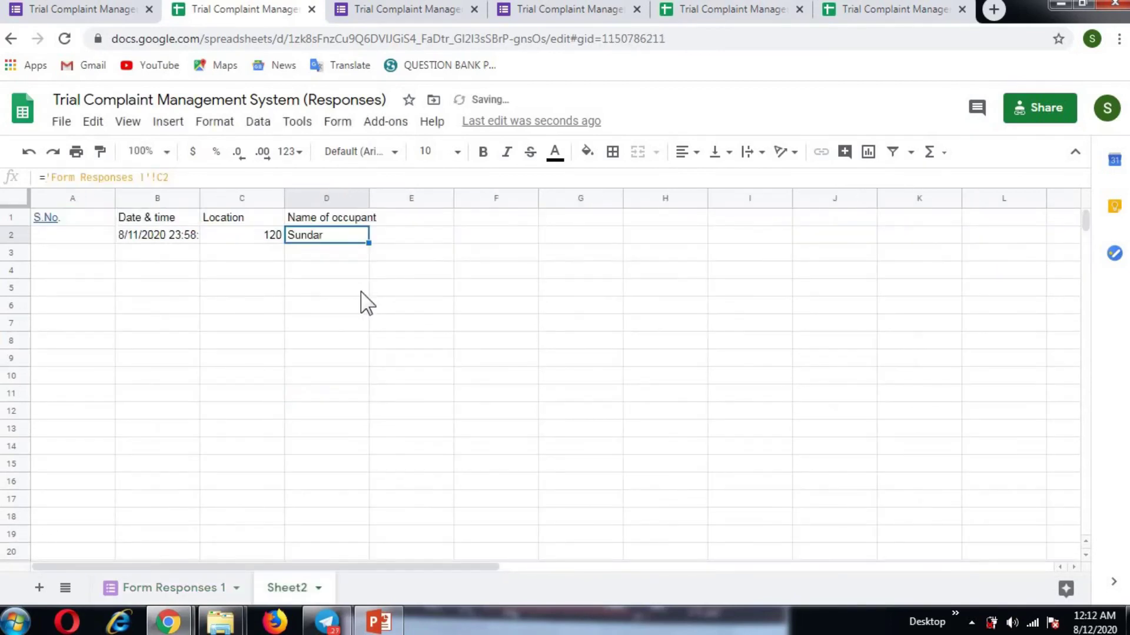
Step: Move around Sheet2 to check the linked row 2 entries
{"action": "left_click", "coordinate": [361, 292]}
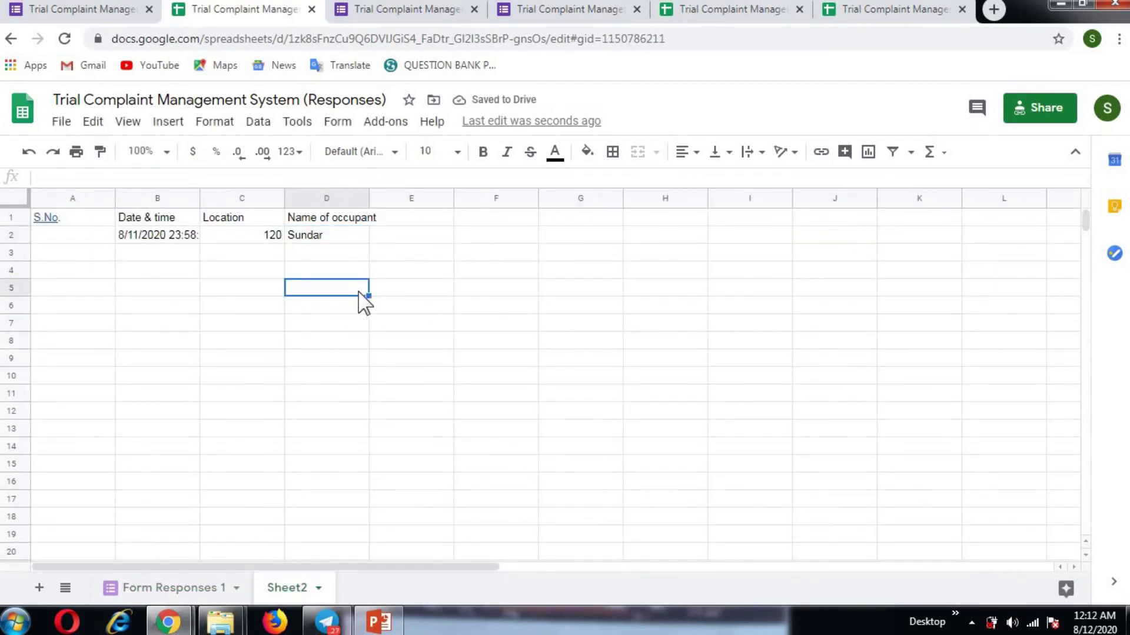
{"action": "key", "text": "Up"}
{"action": "key", "text": "Right"}
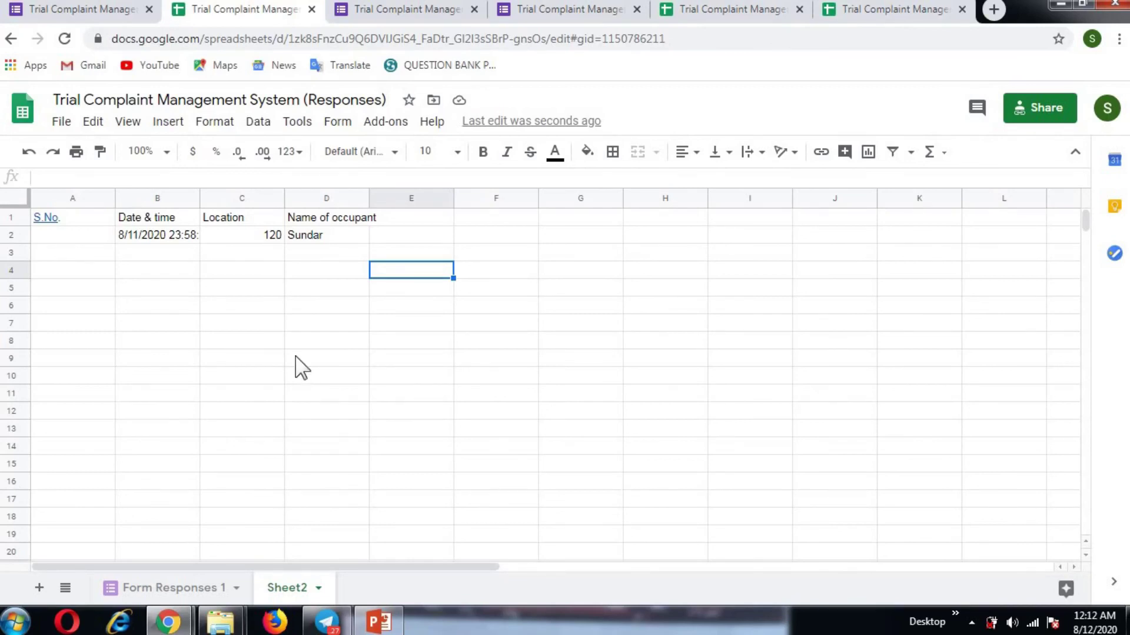
{"action": "left_click", "coordinate": [265, 287]}
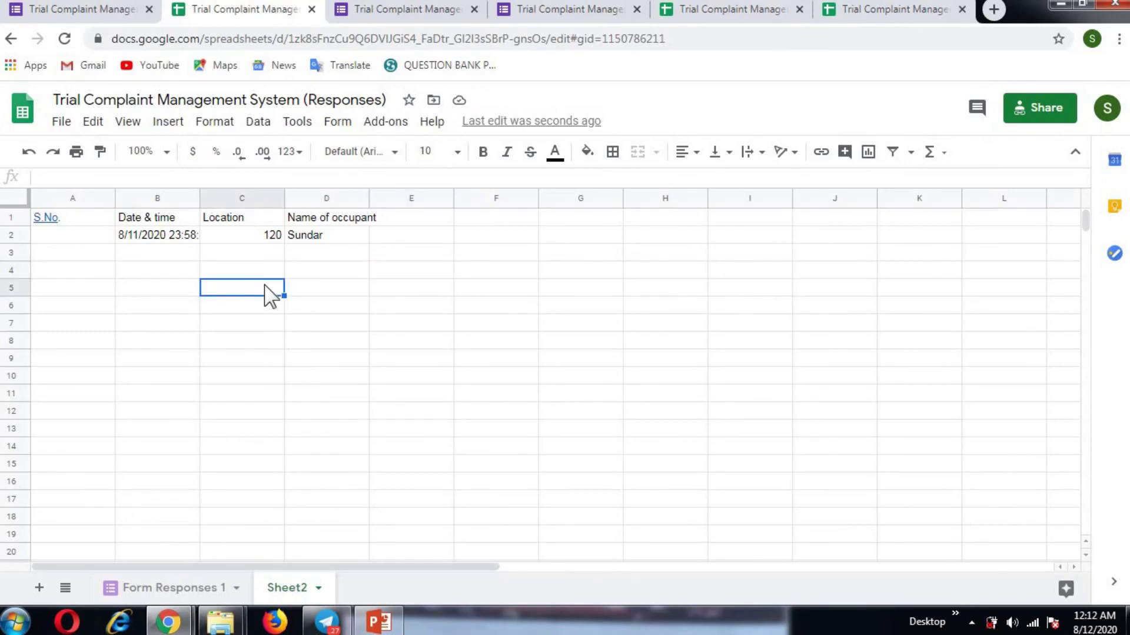